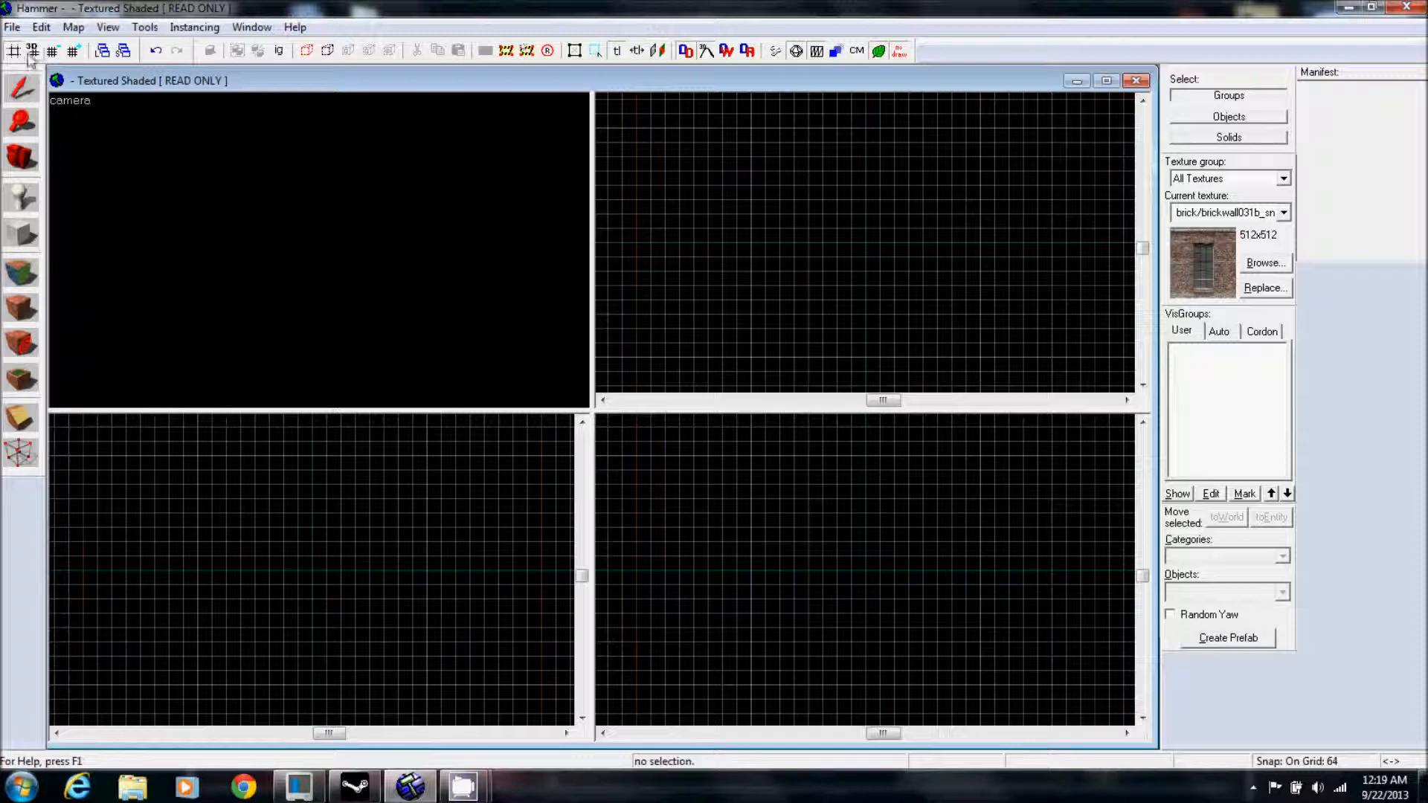
Activate the Block tool, filter the textures by "sno" and choose ground/snow01 as the current texture.
click(20, 237)
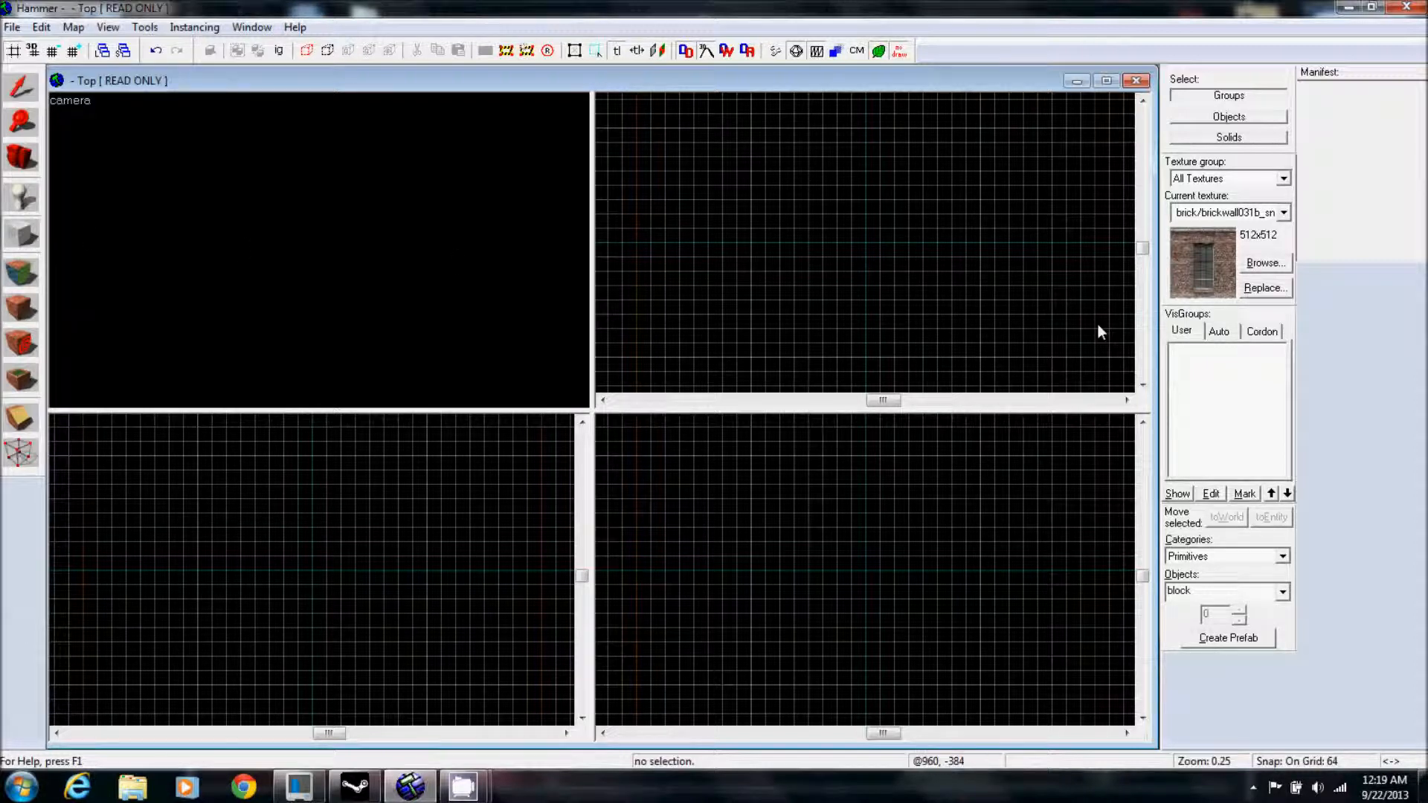
click(1267, 268)
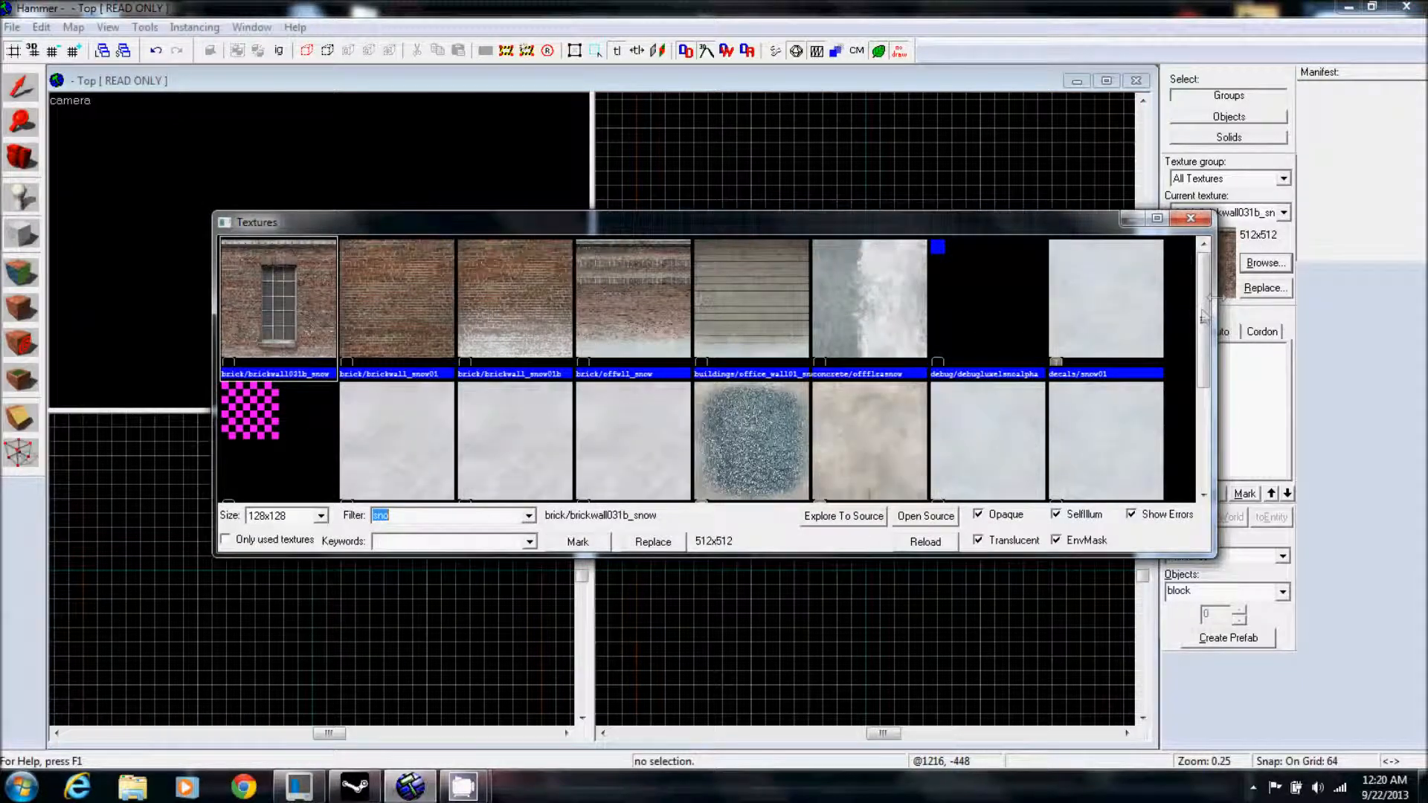
key(BackSpace)
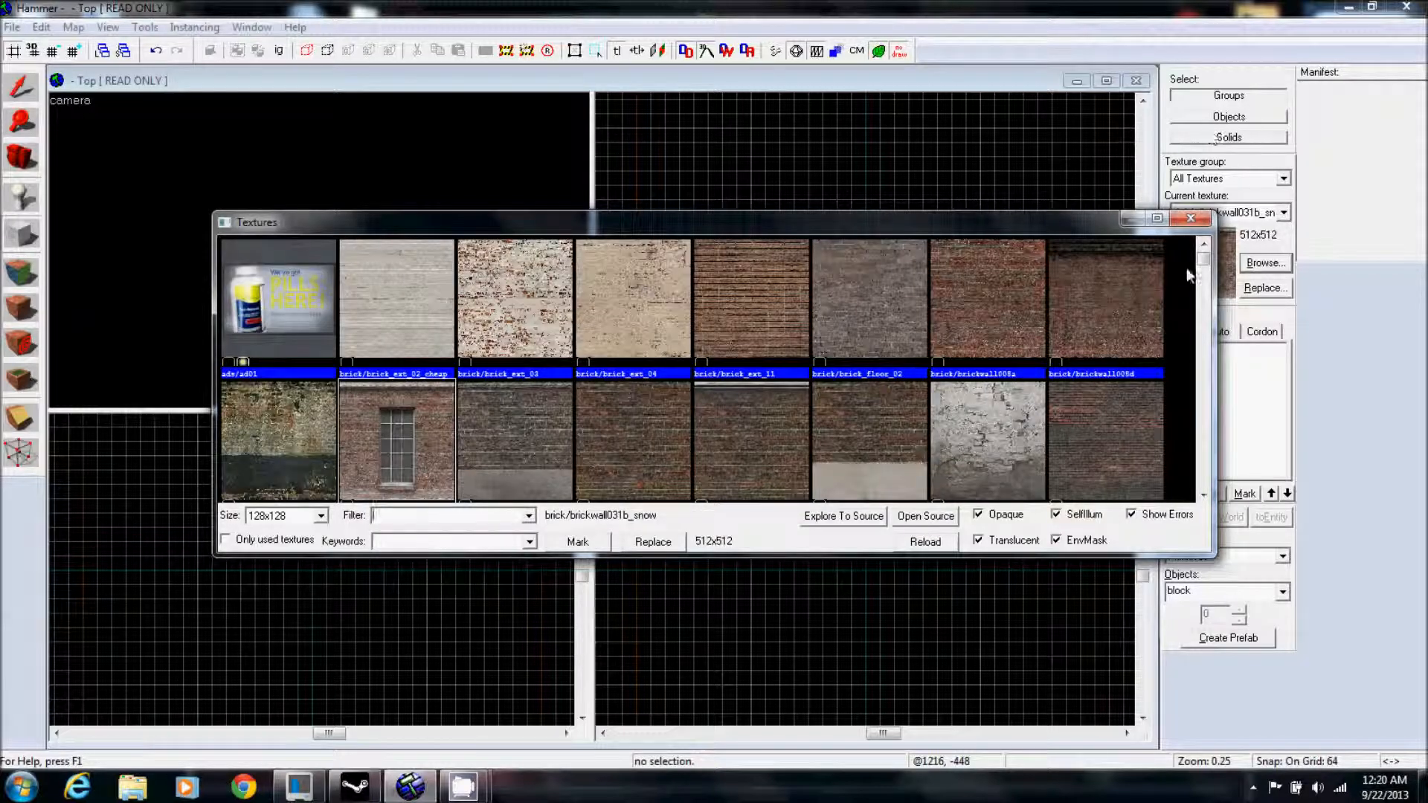
mouse_move(1203, 260)
mouse_down()
mouse_move(1210, 282)
mouse_move(1210, 260)
mouse_up()
click(411, 516)
text(sno)
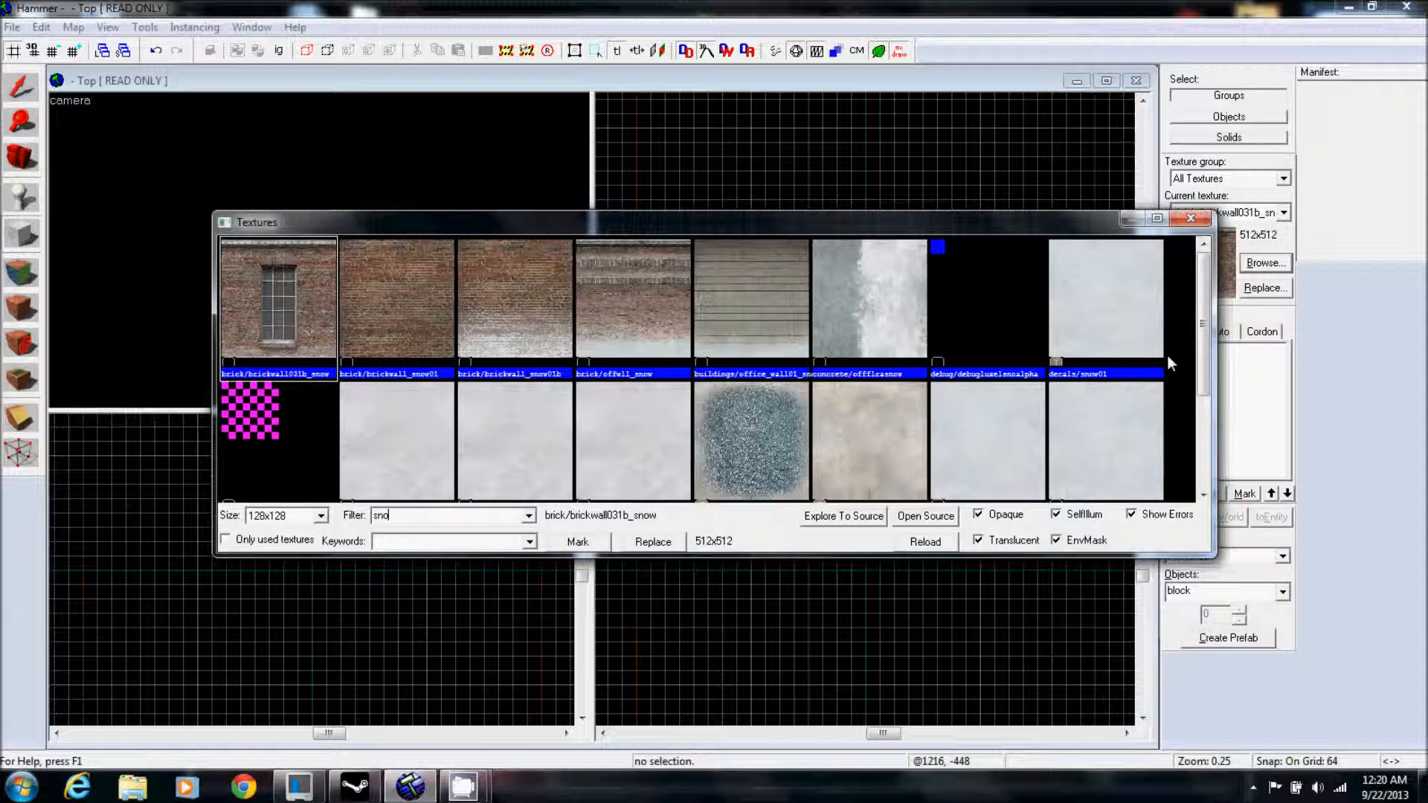
drag(1207, 341, 1207, 461)
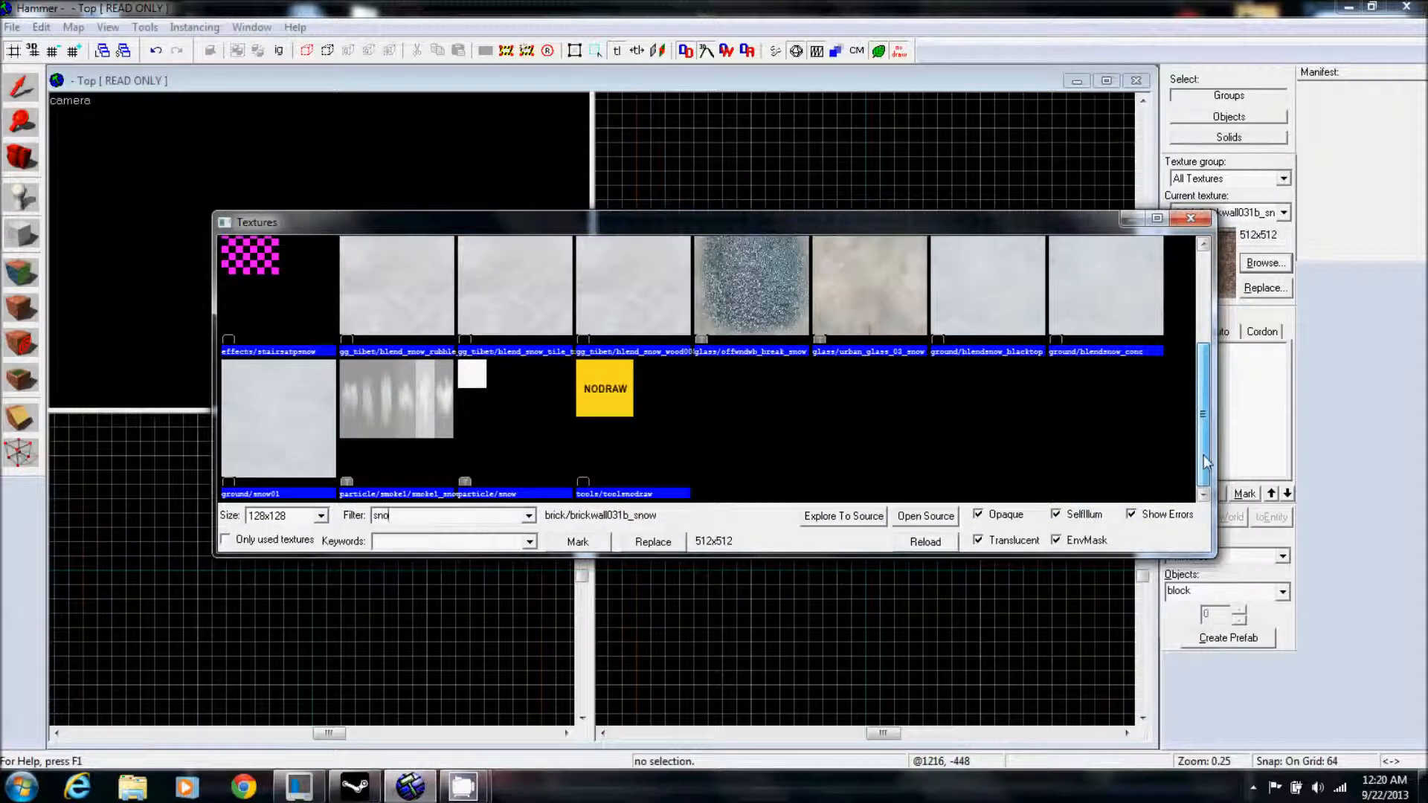
click(250, 422)
double_click(253, 422)
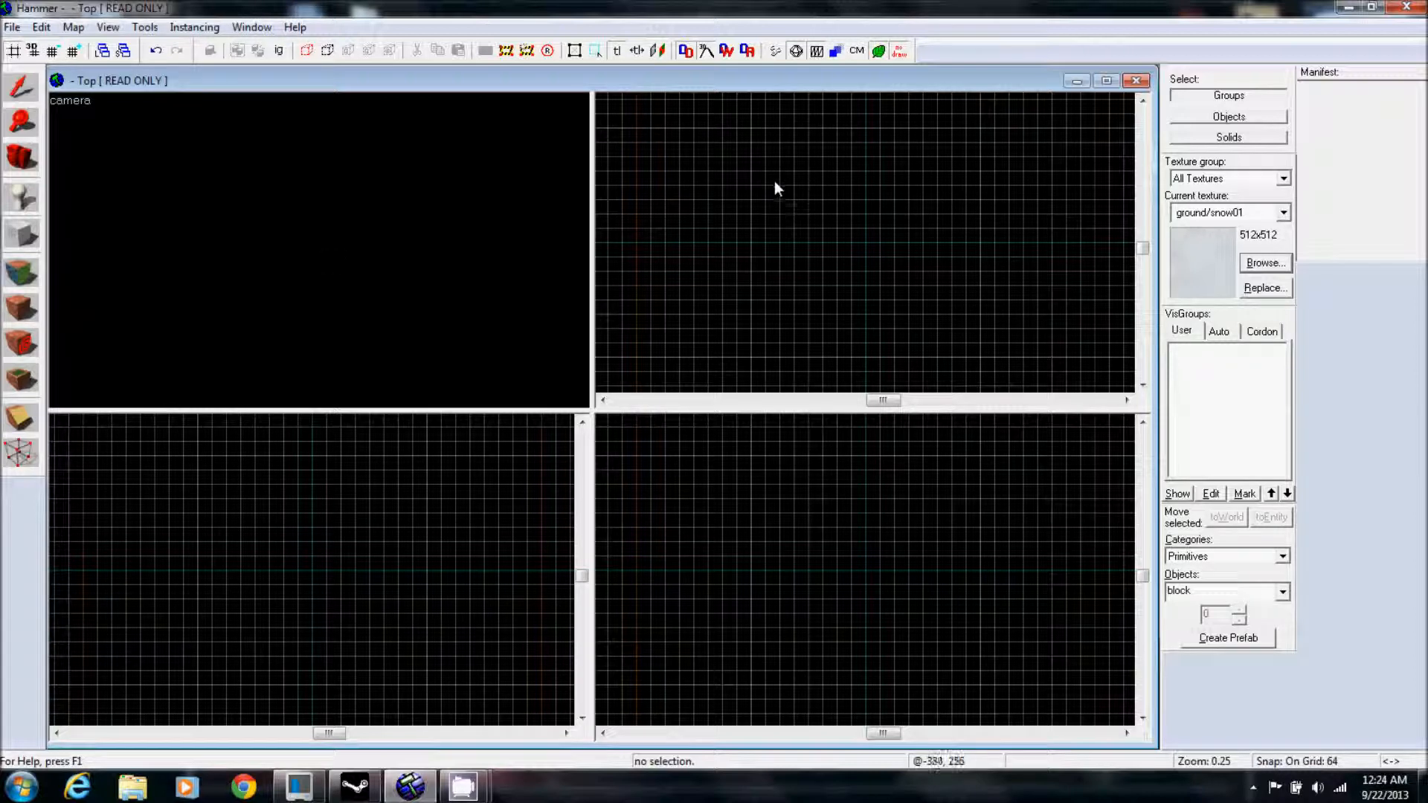
Draw a block in the top view, size it to 256 × 256 units at 64 units high, and create it.
drag(793, 172, 863, 242)
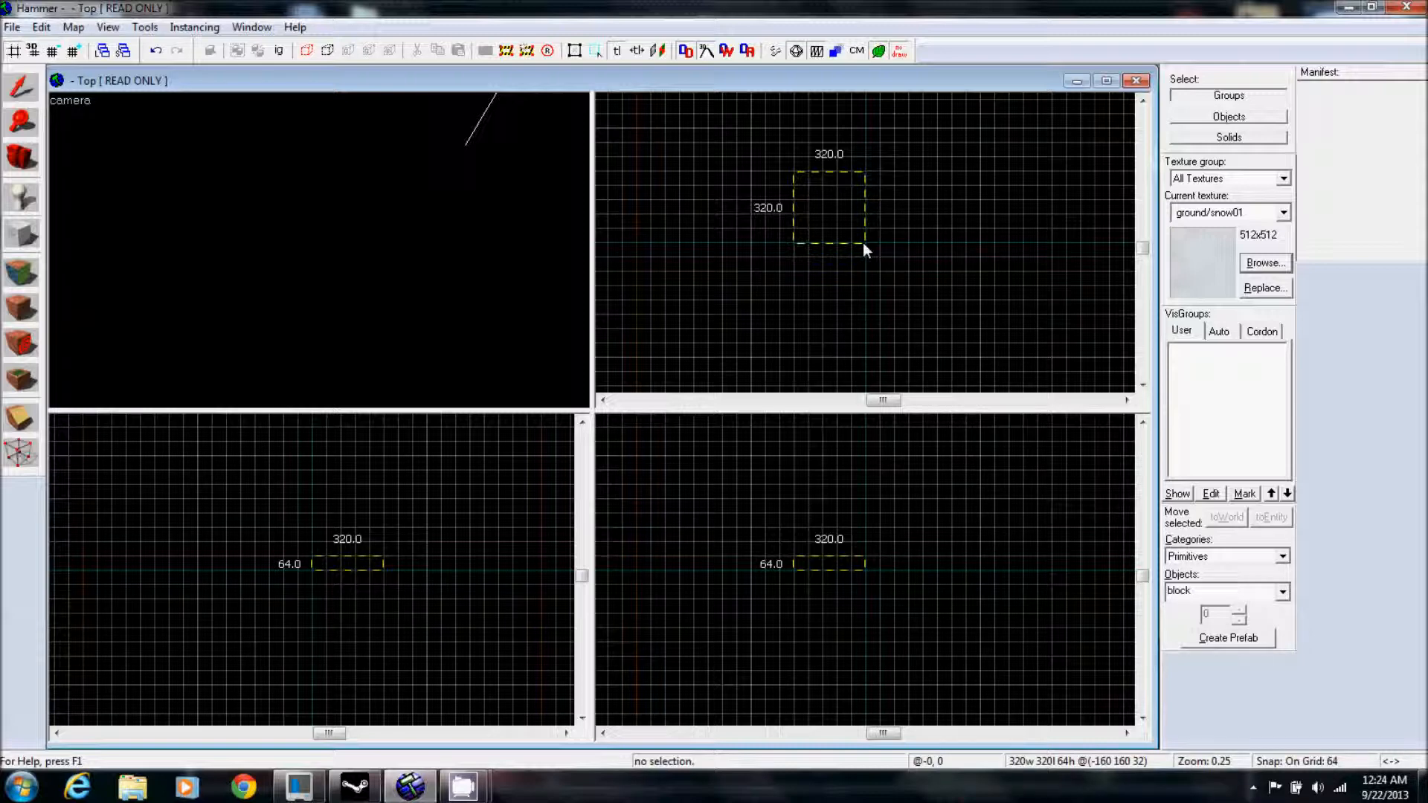
drag(863, 243, 863, 243)
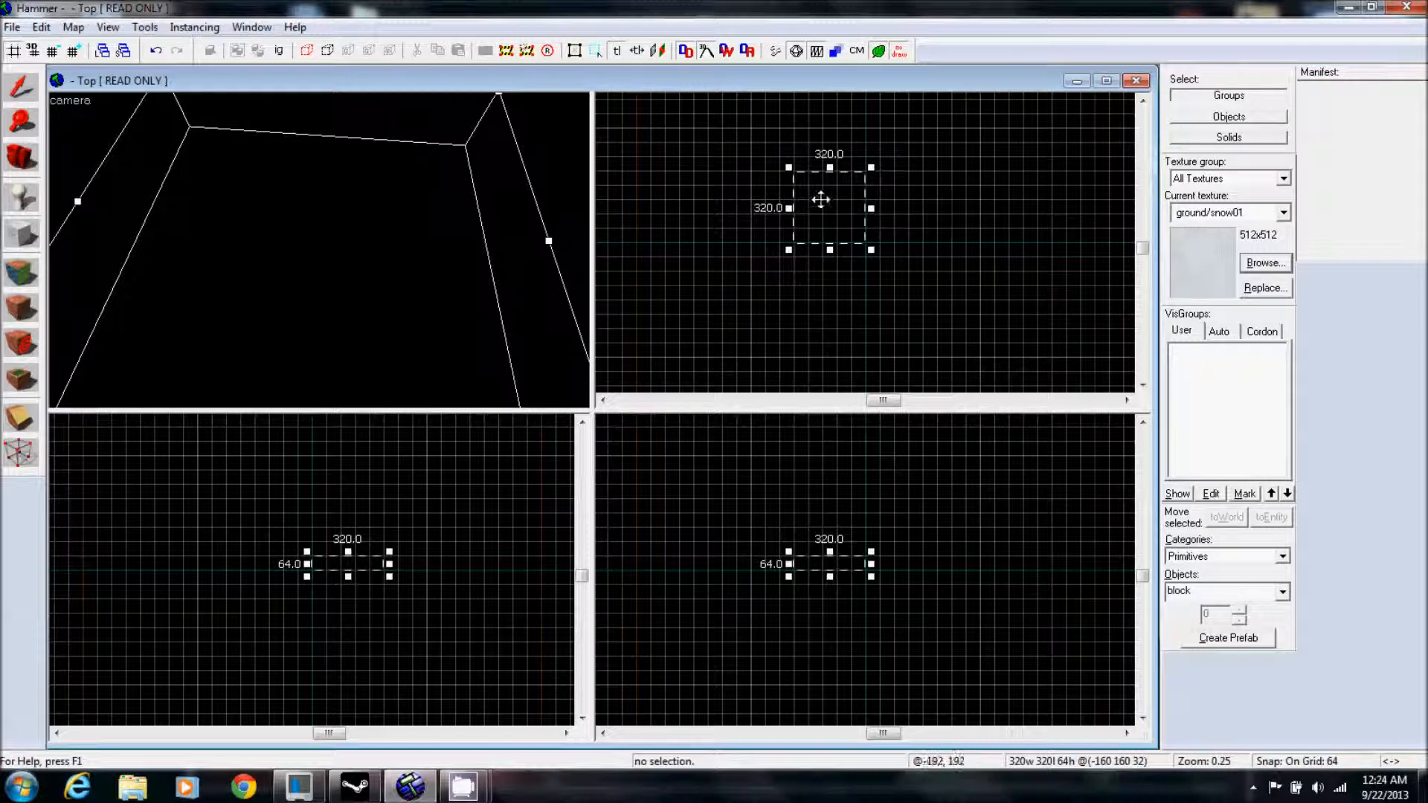
click(871, 250)
mouse_move(871, 250)
mouse_down()
mouse_move(858, 226)
mouse_move(810, 223)
mouse_move(867, 223)
mouse_move(870, 251)
mouse_up()
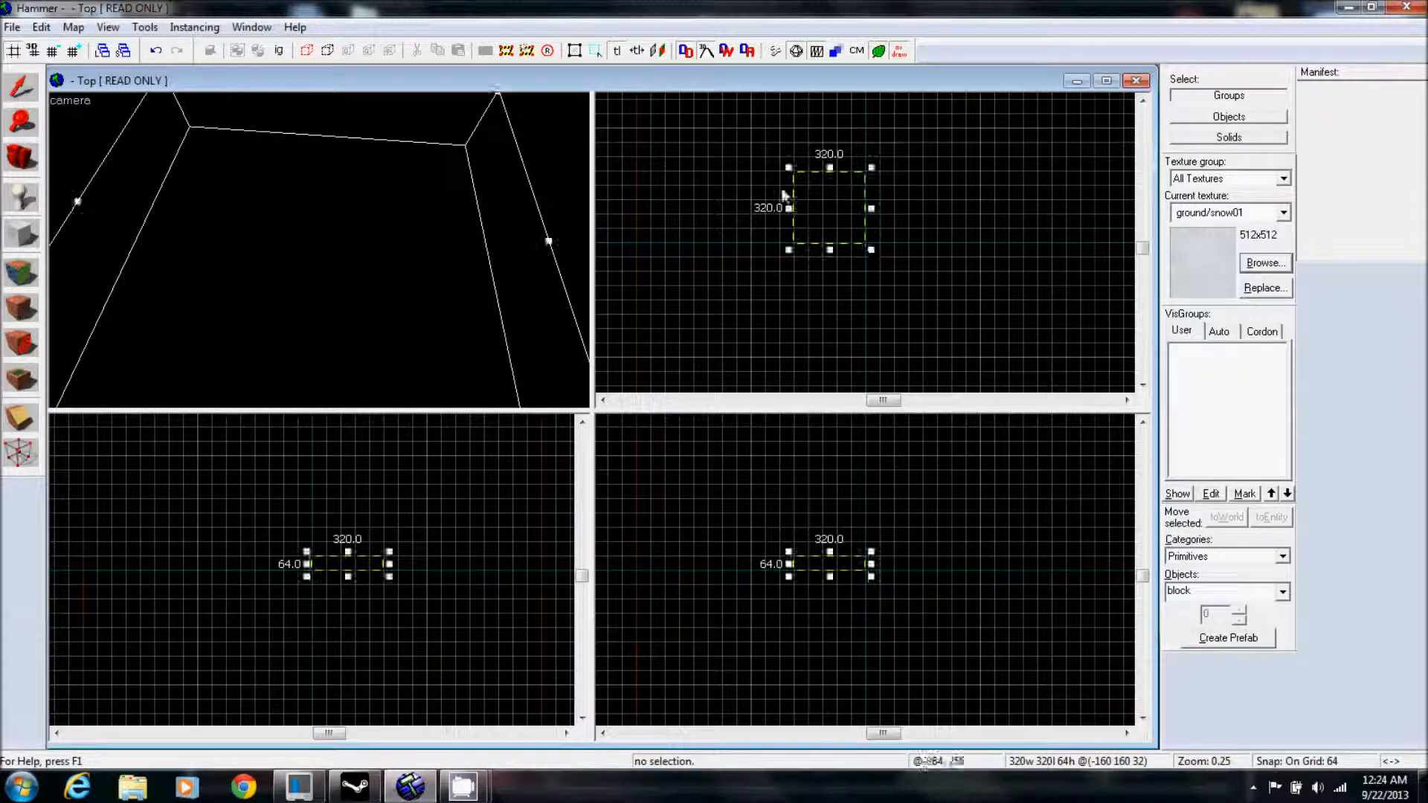
click(792, 163)
drag(787, 165, 807, 186)
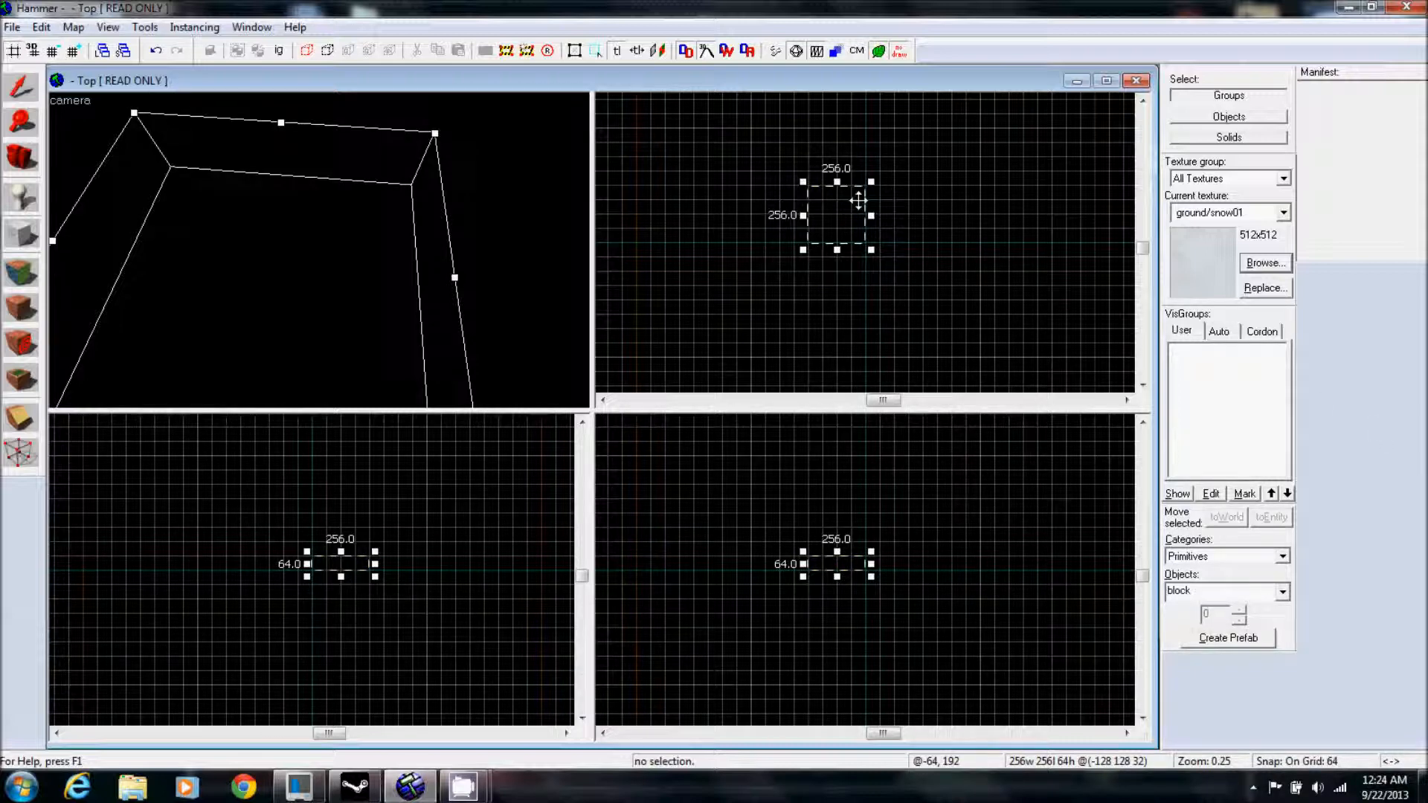
key(Return)
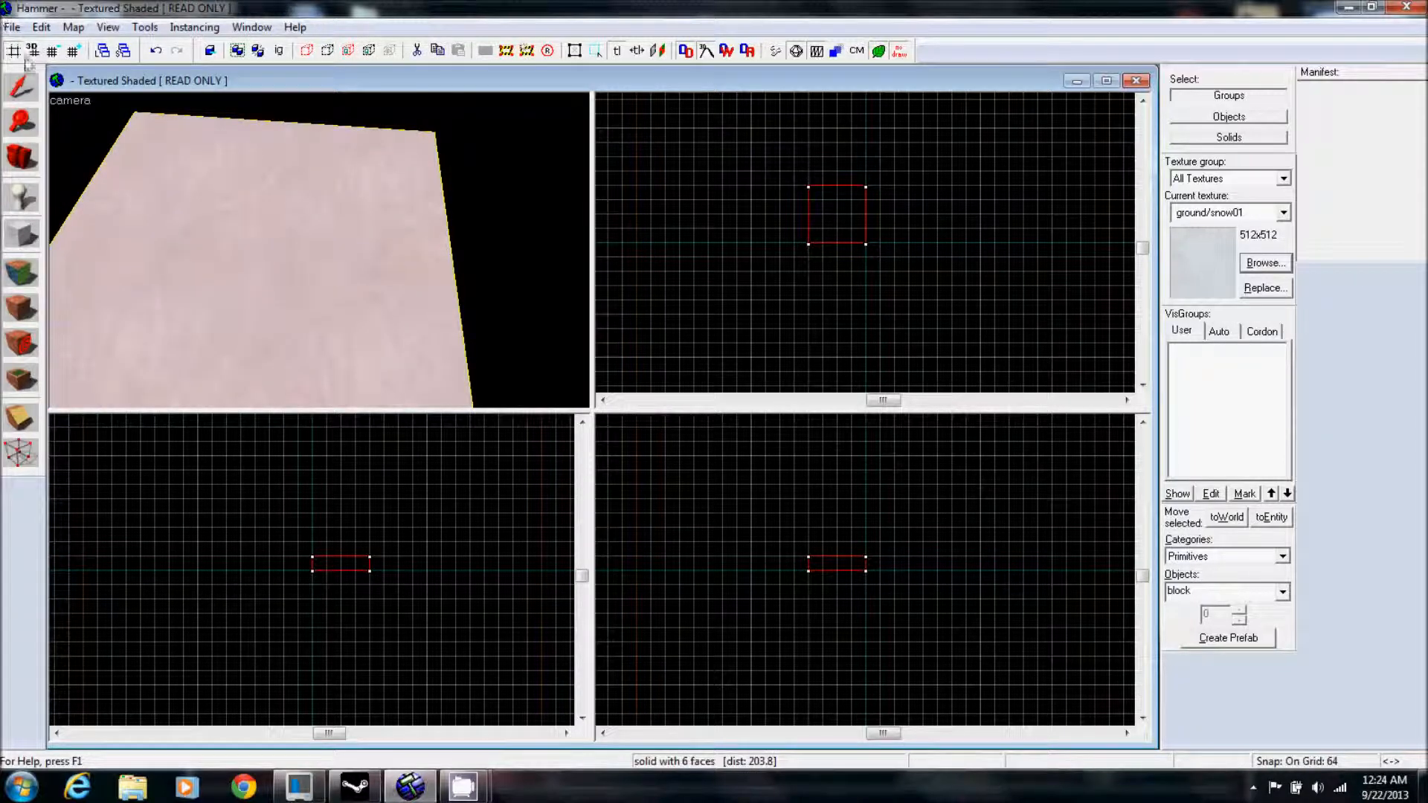
Select the snow block and enlarge it to 320 × 384 units in the top view.
click(22, 93)
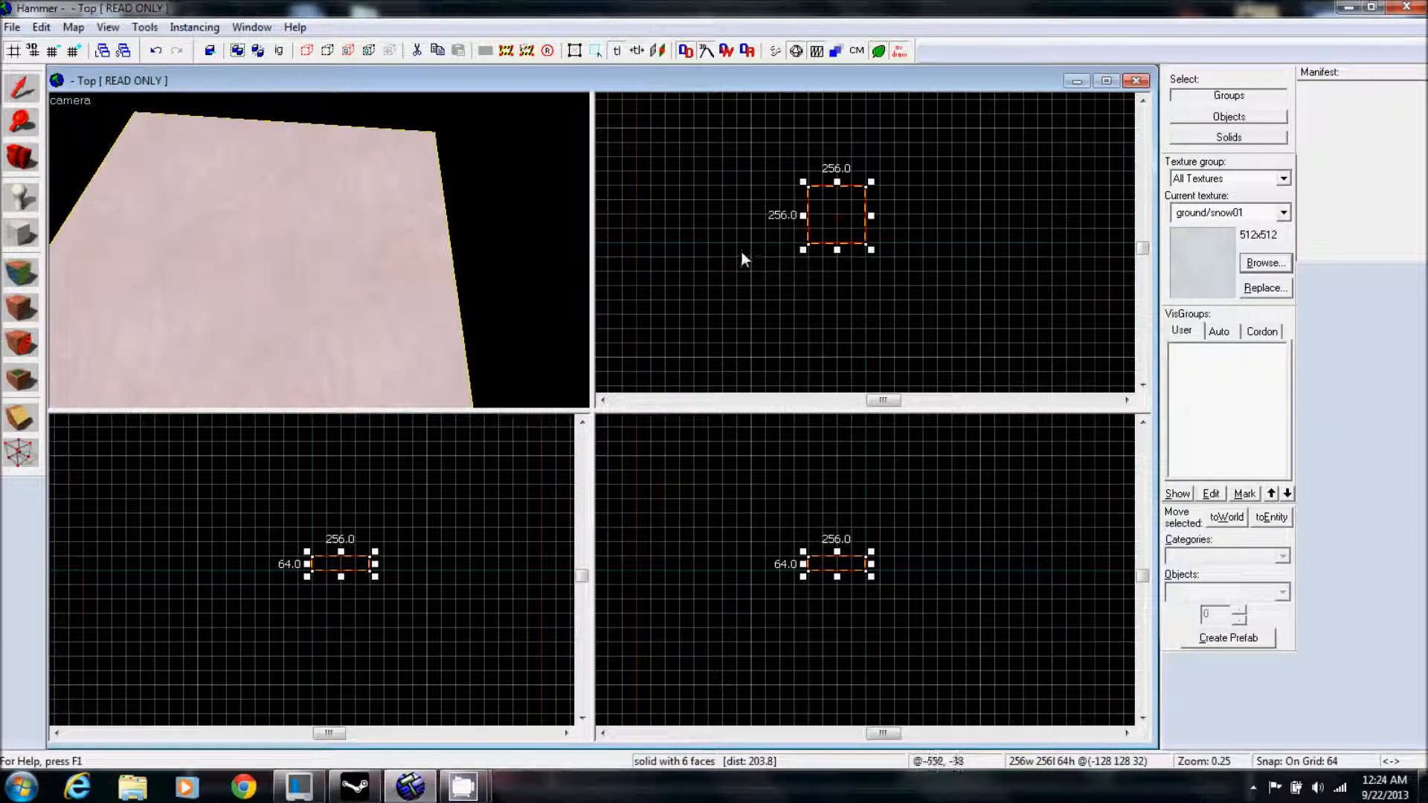
click(741, 251)
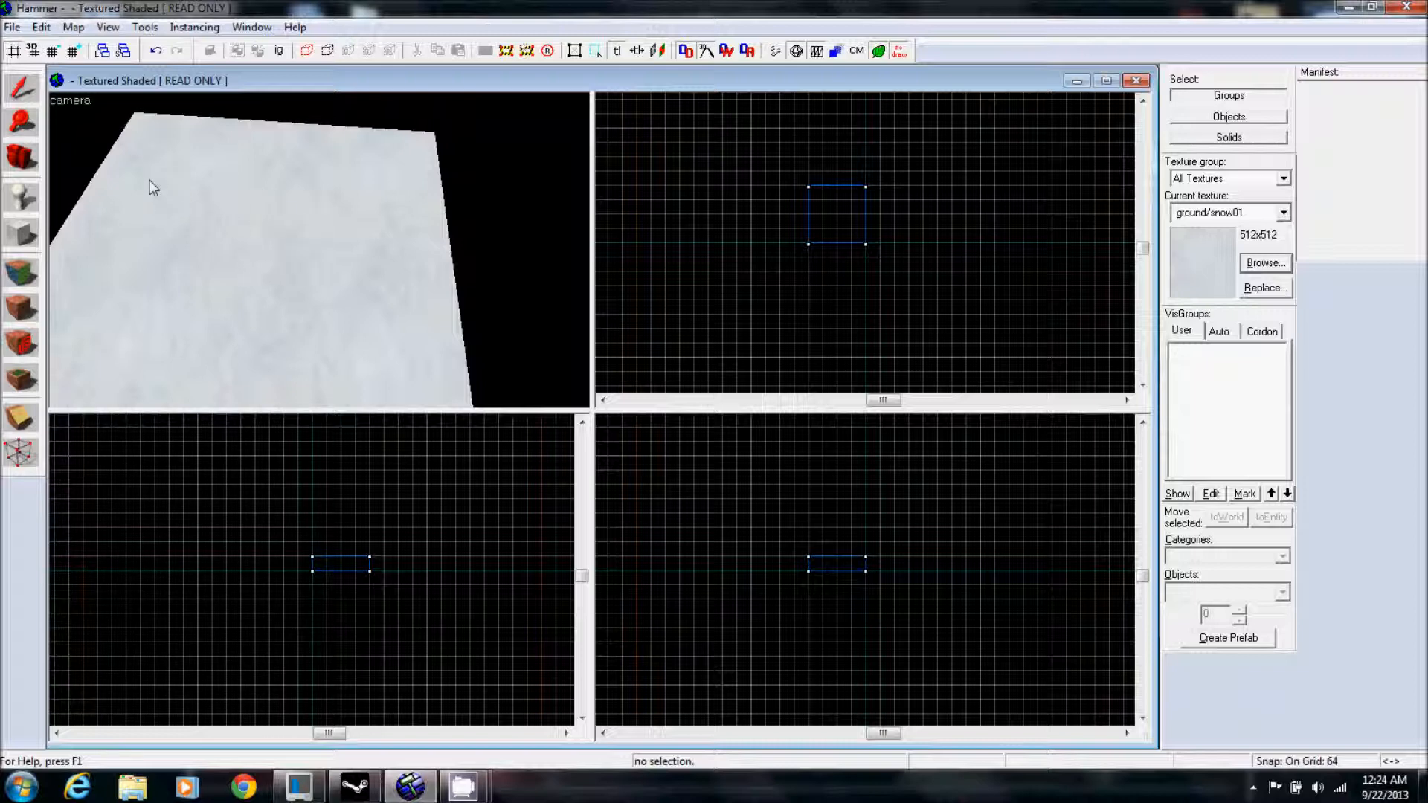
click(252, 231)
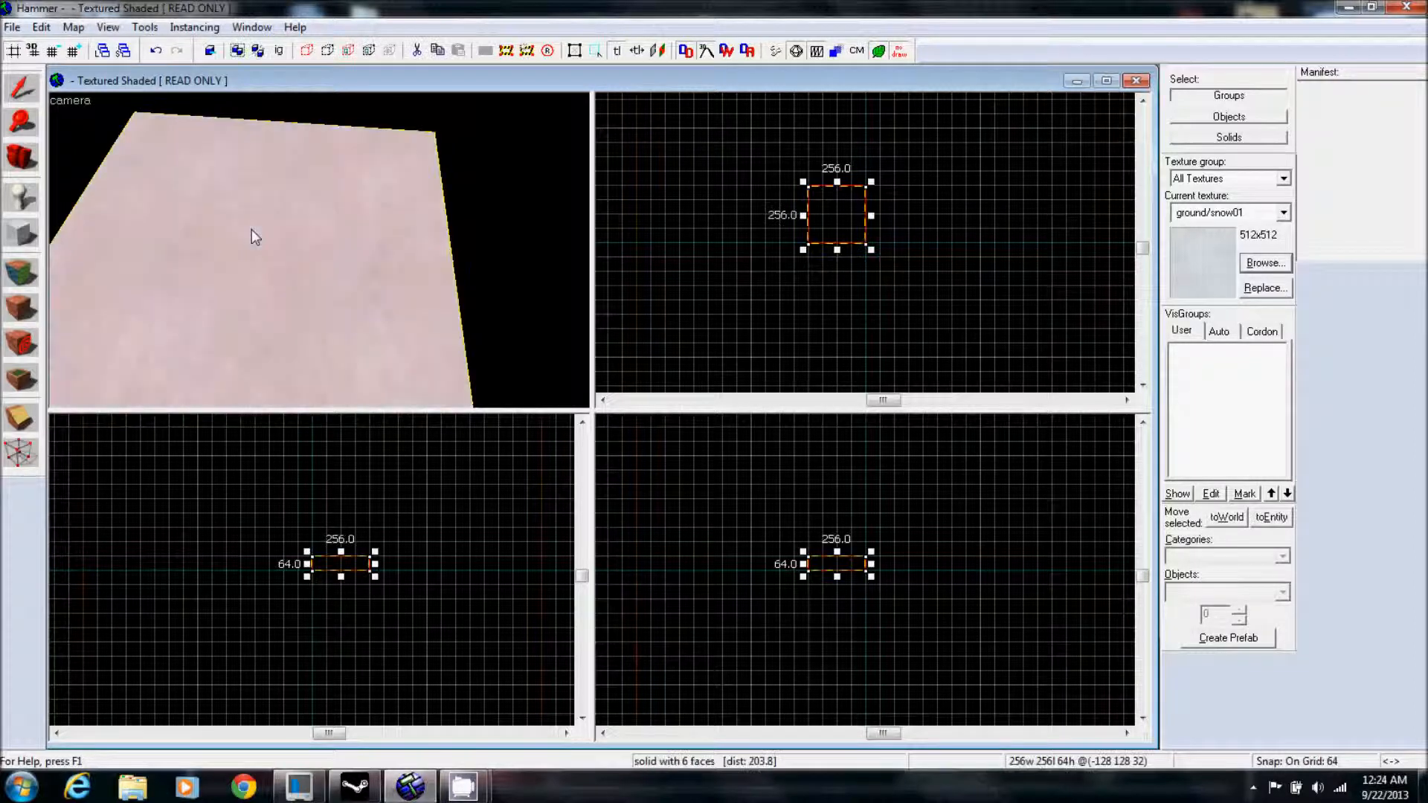
click(656, 176)
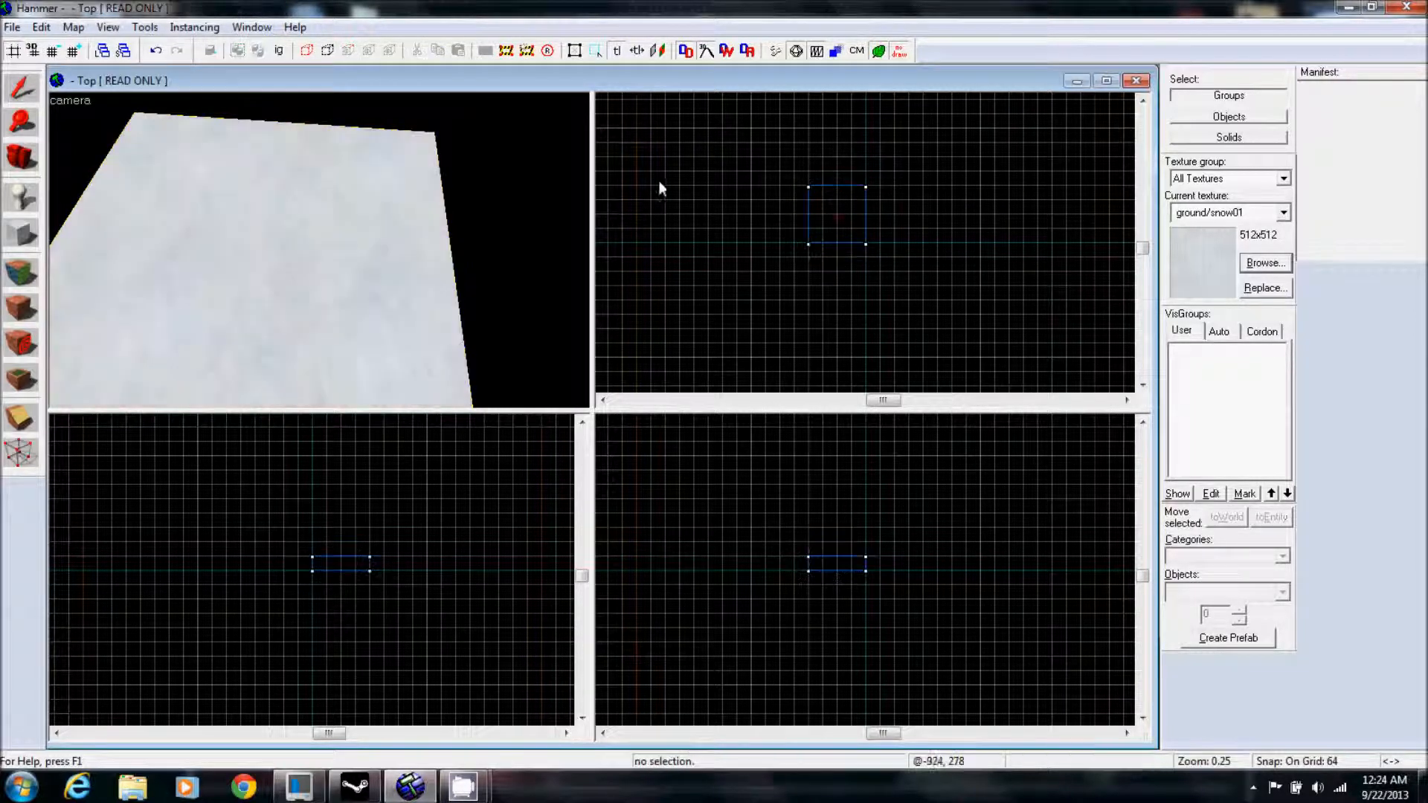
click(809, 214)
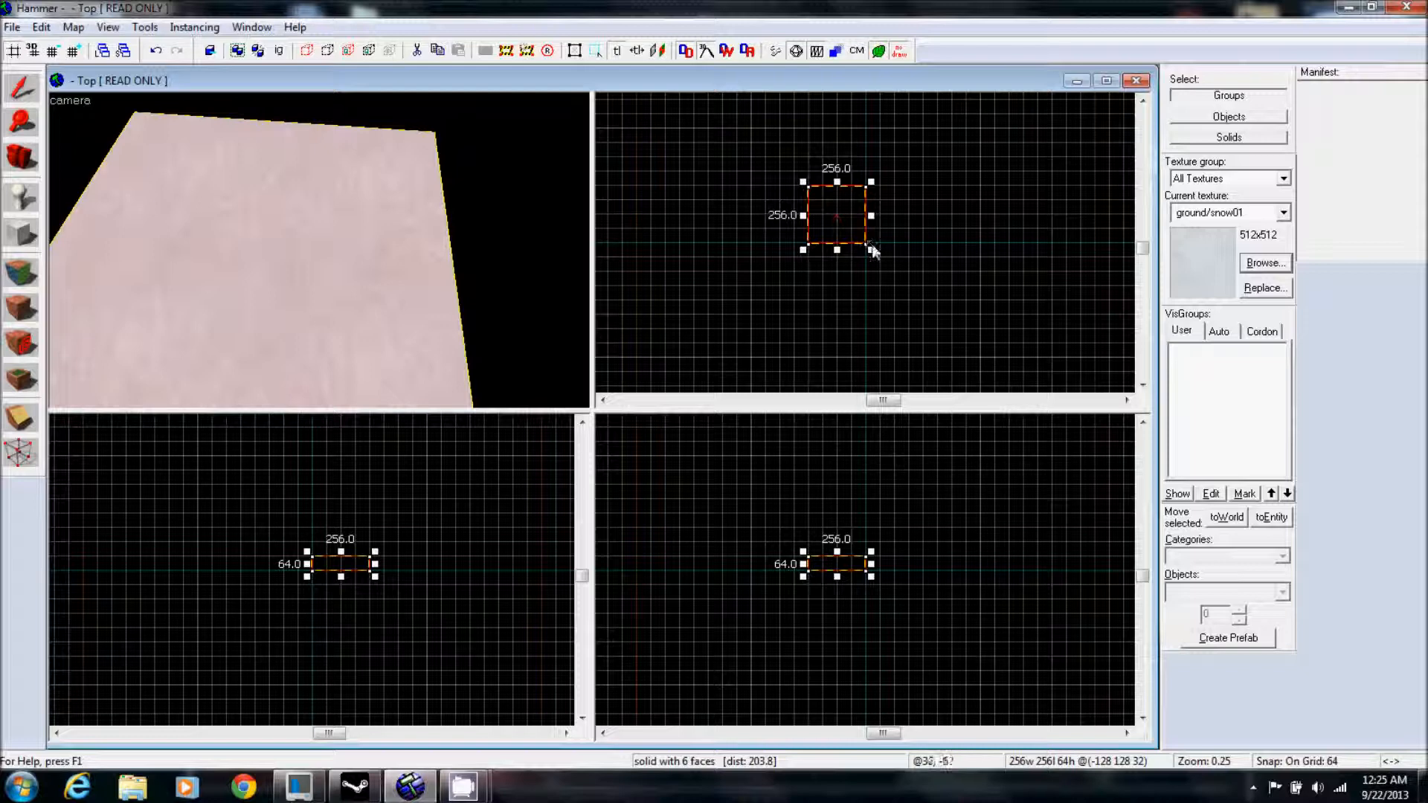
mouse_move(872, 245)
mouse_down()
mouse_move(860, 246)
mouse_move(889, 278)
mouse_up()
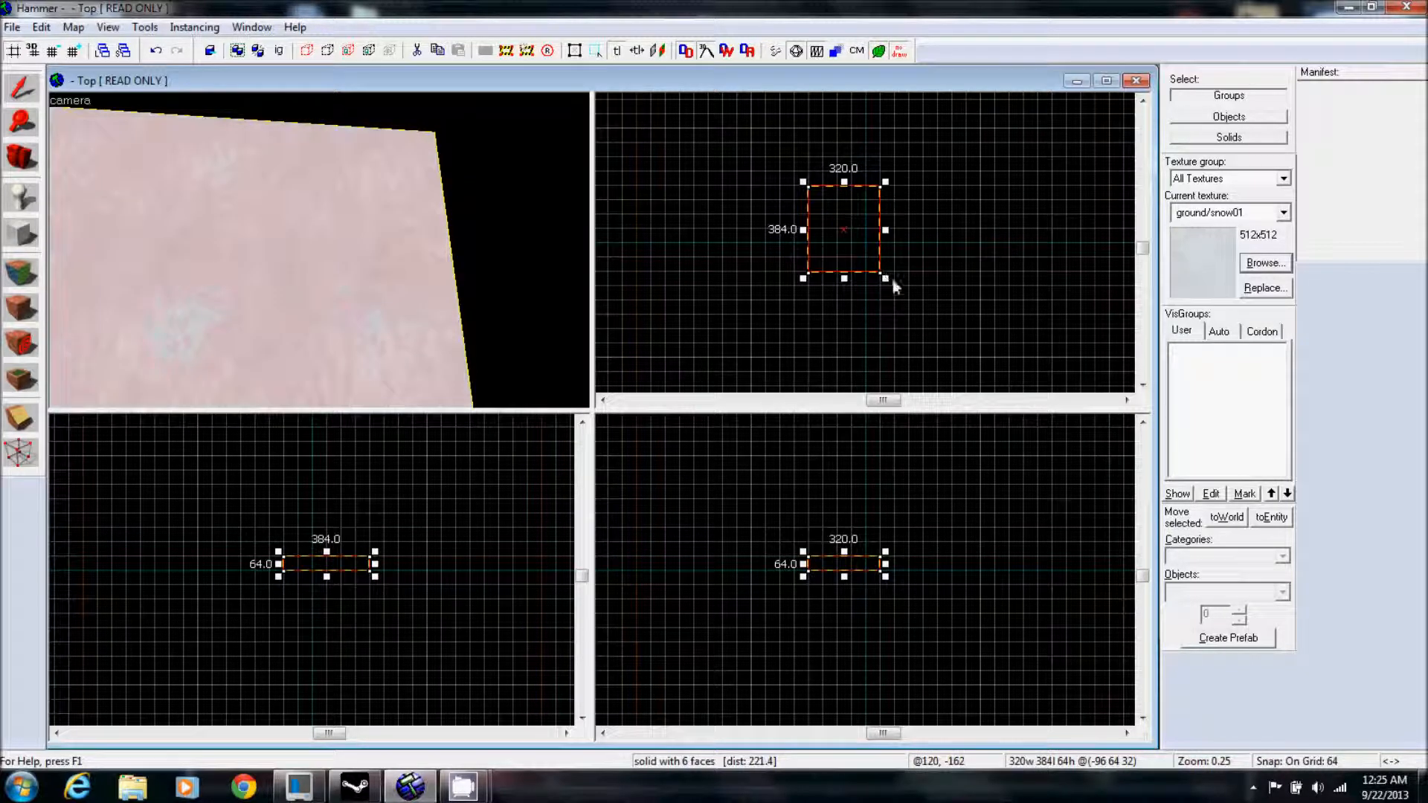
click(927, 223)
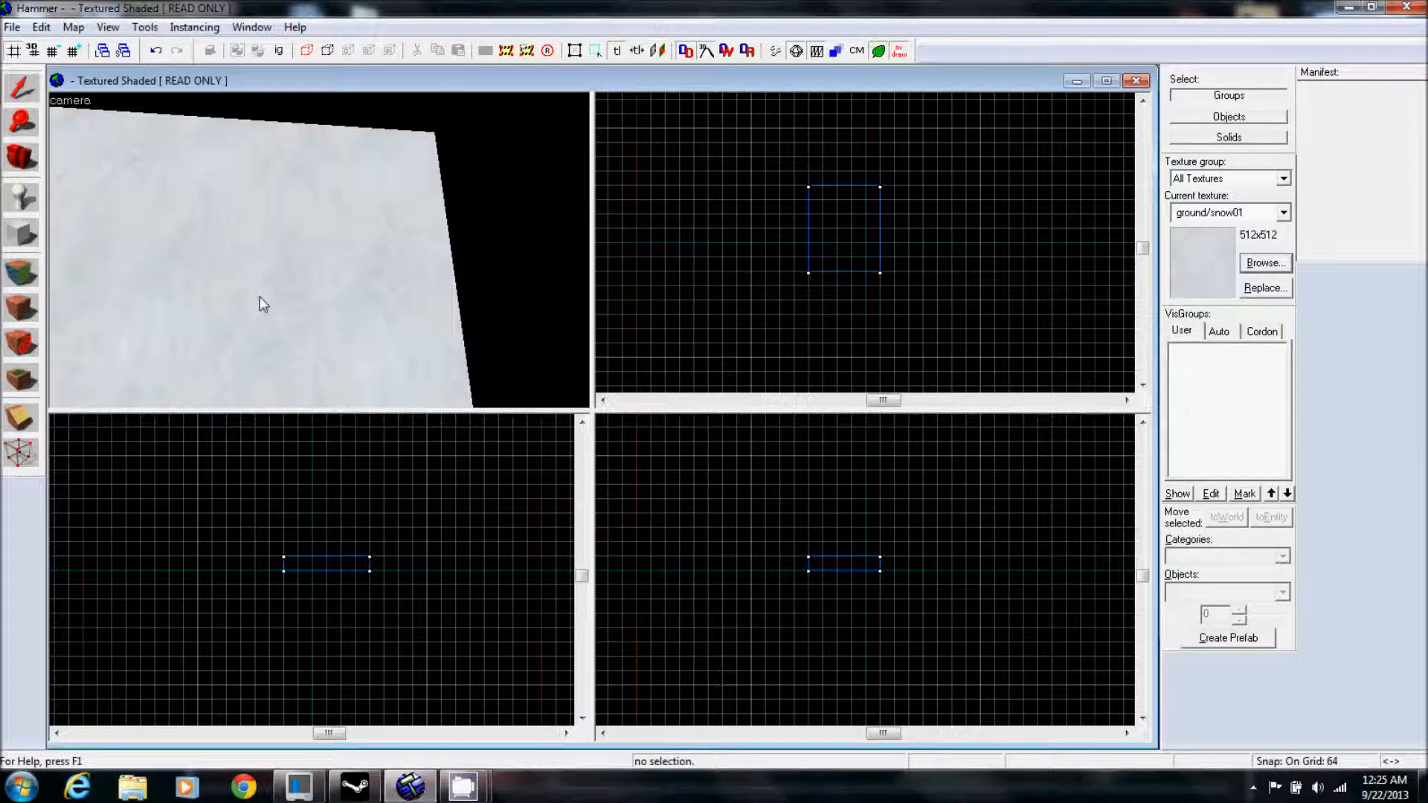
Place an info_player_terrorist entity on the top face of the snow block in the camera view.
click(22, 199)
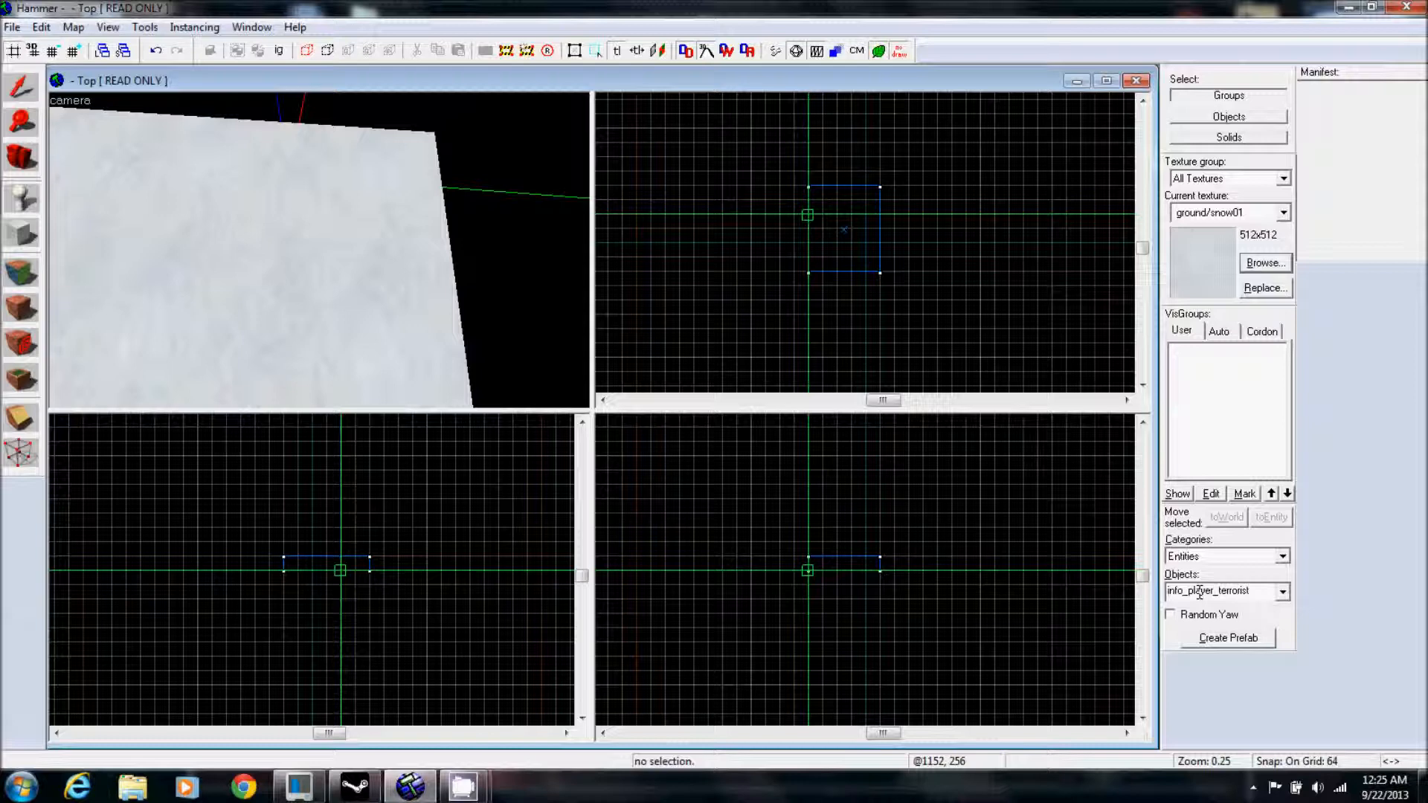
click(1283, 597)
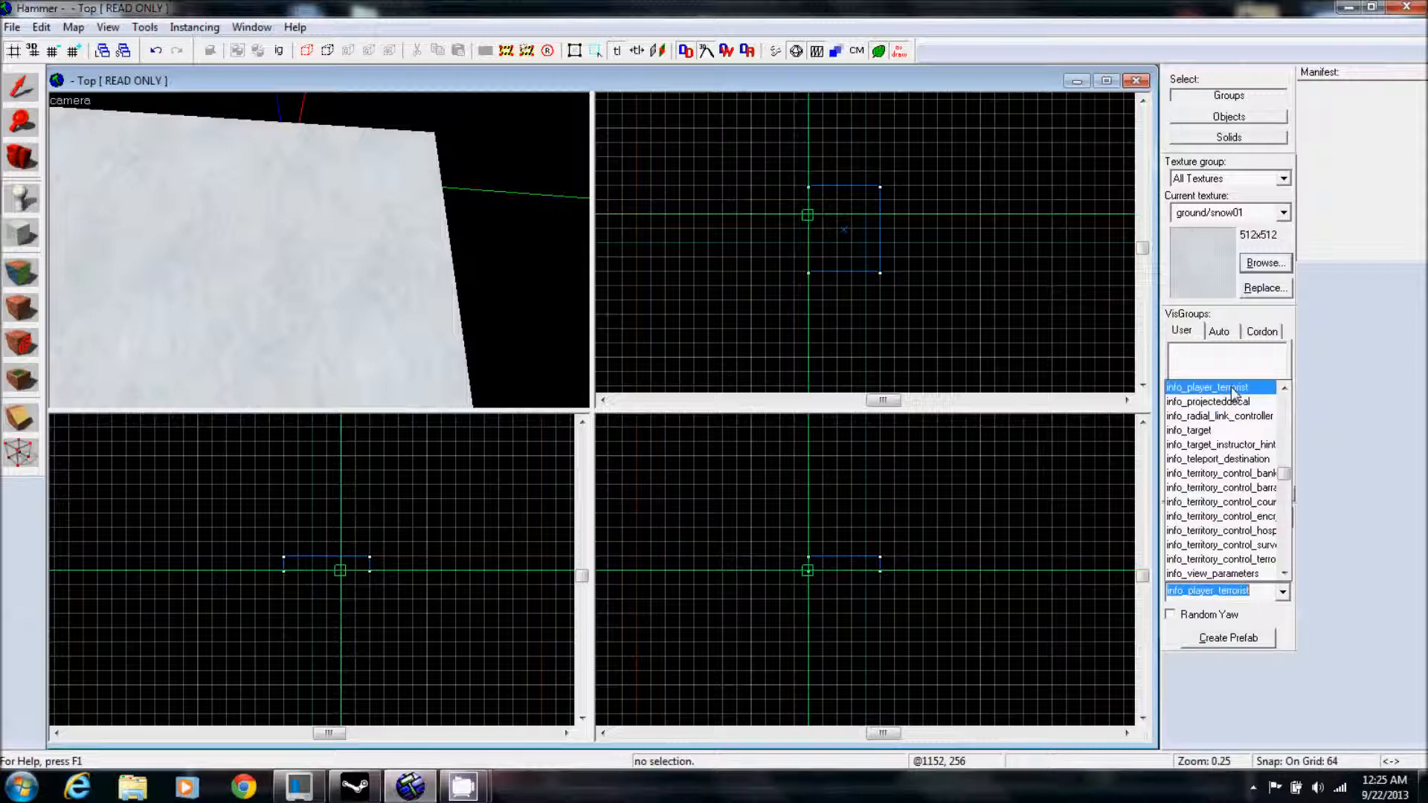
click(1285, 391)
click(1285, 390)
click(1286, 391)
click(1285, 390)
click(1285, 390)
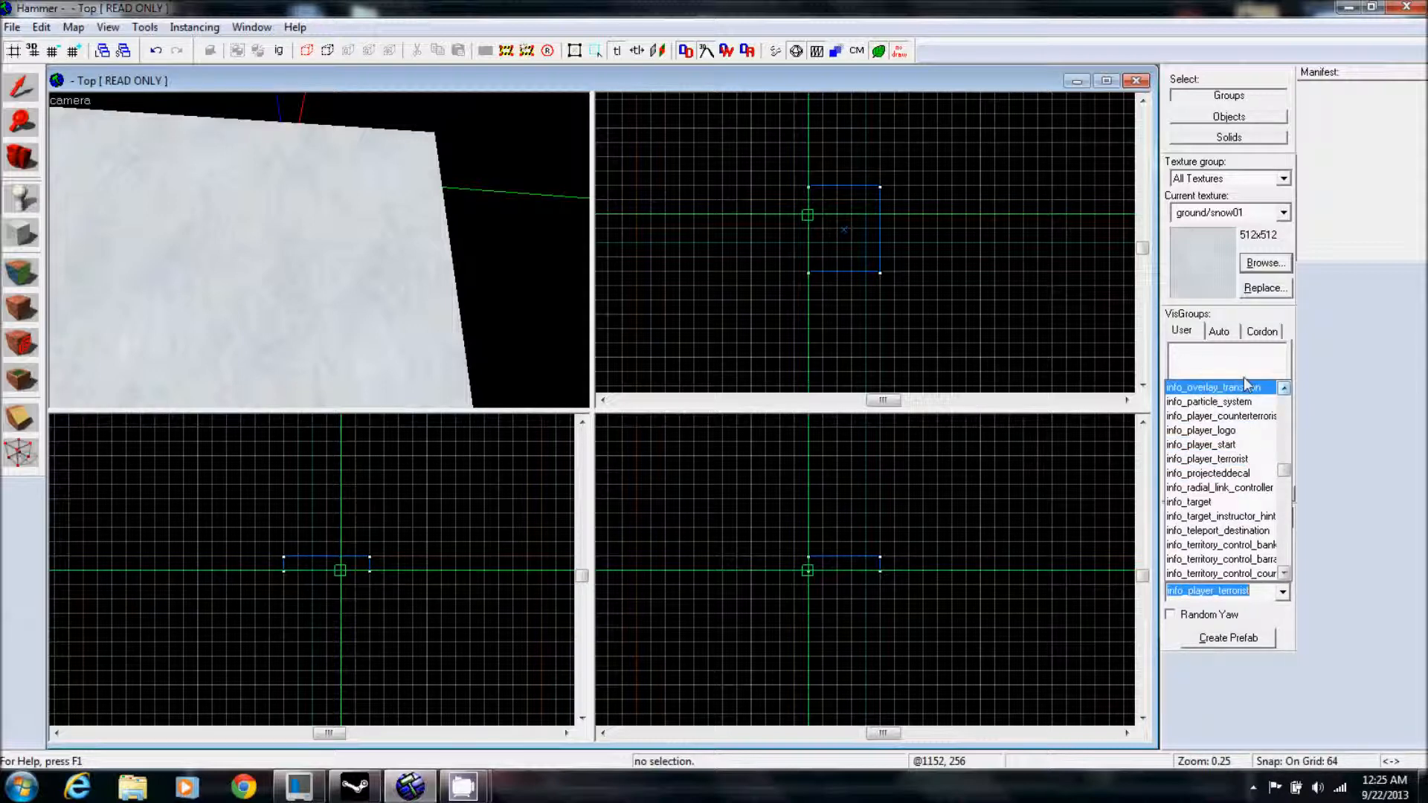
click(1345, 469)
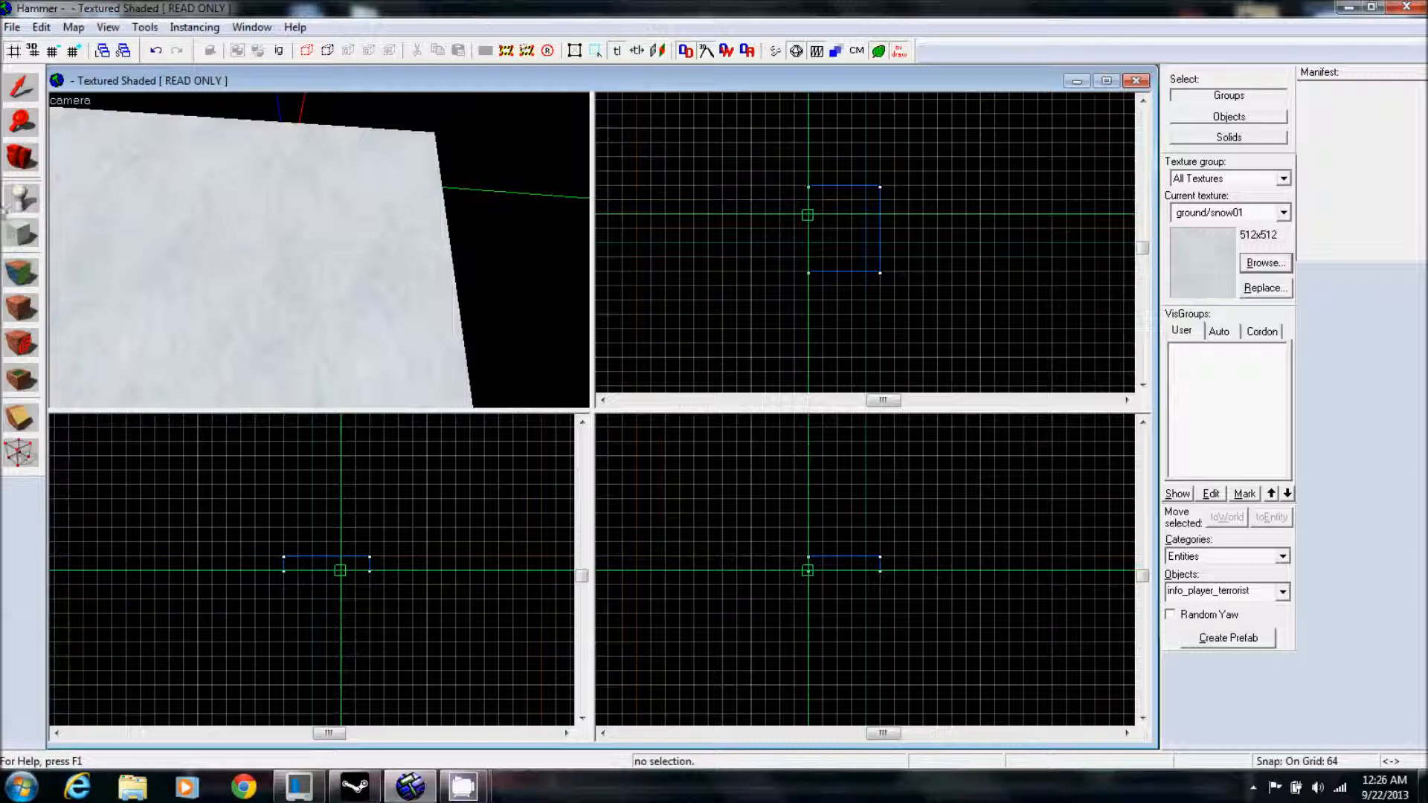
click(279, 283)
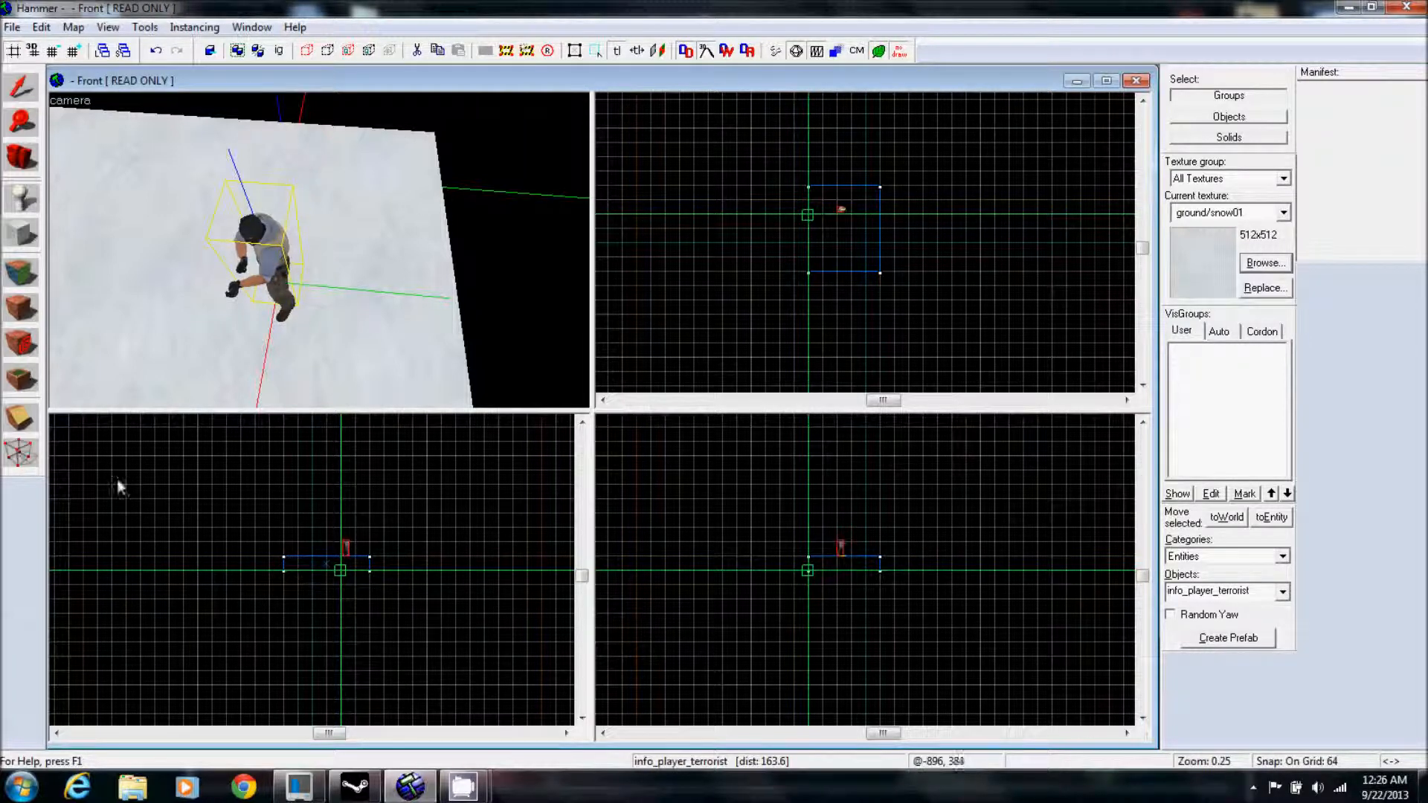
Select the terrorist spawn and examine it and the snow block from several camera angles and distances.
click(21, 87)
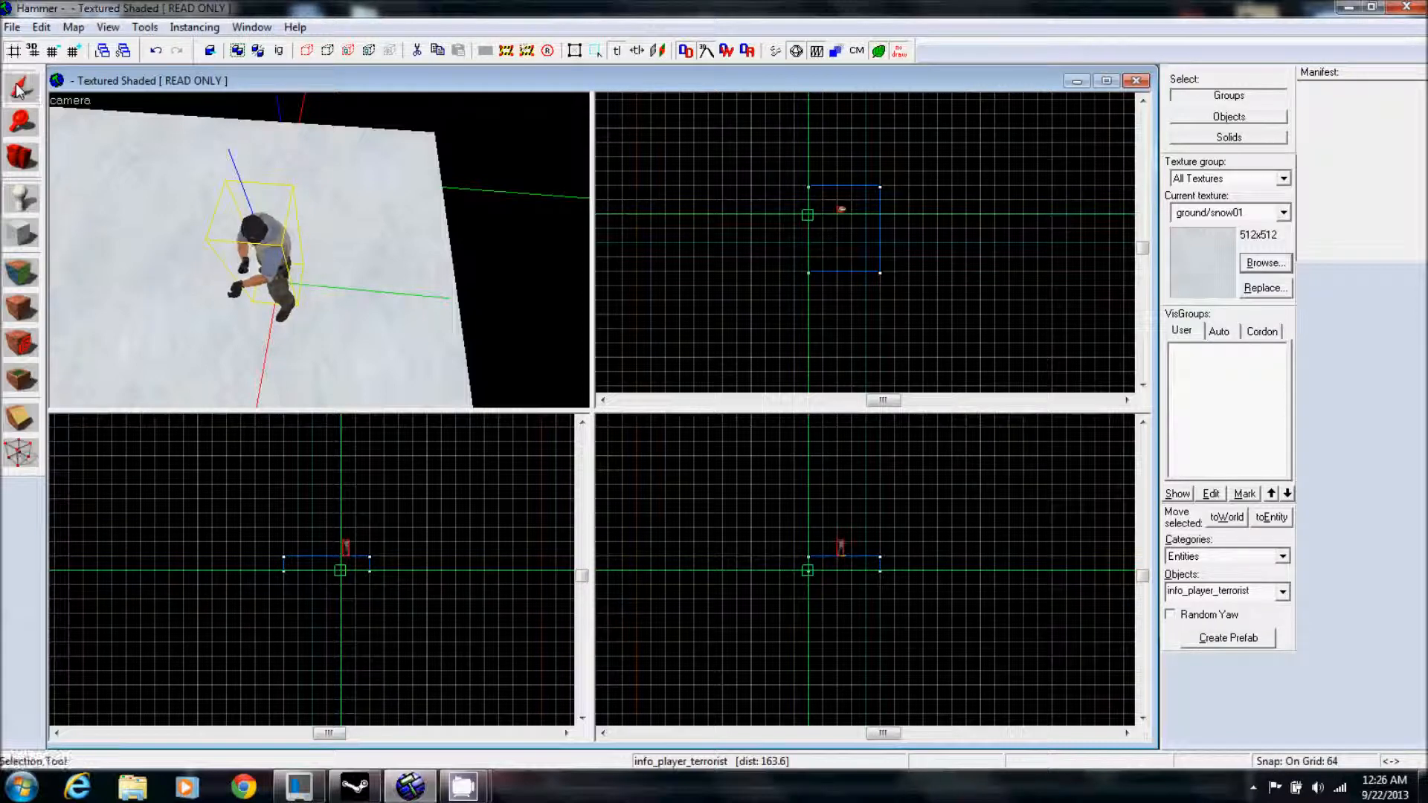
click(260, 238)
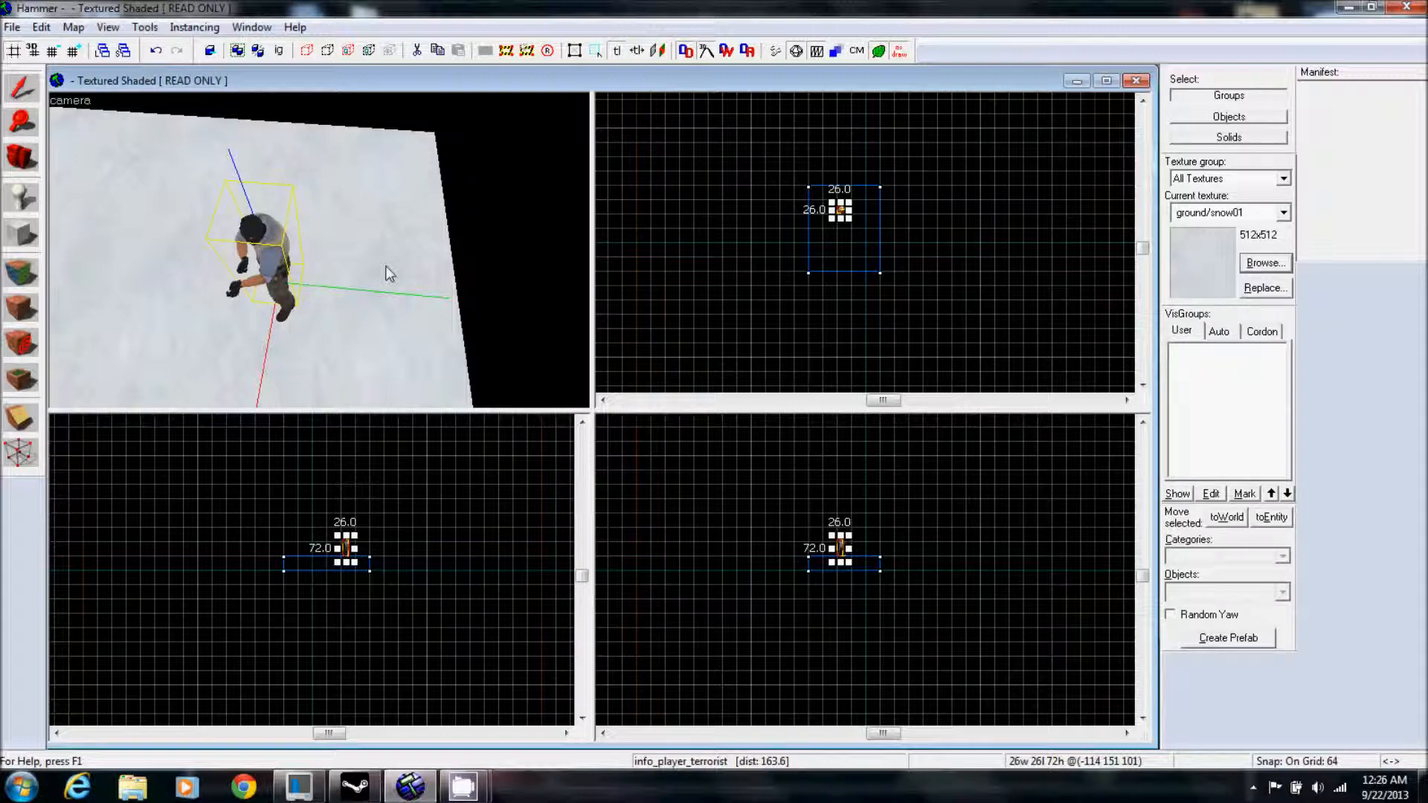
key(s)
key(w)
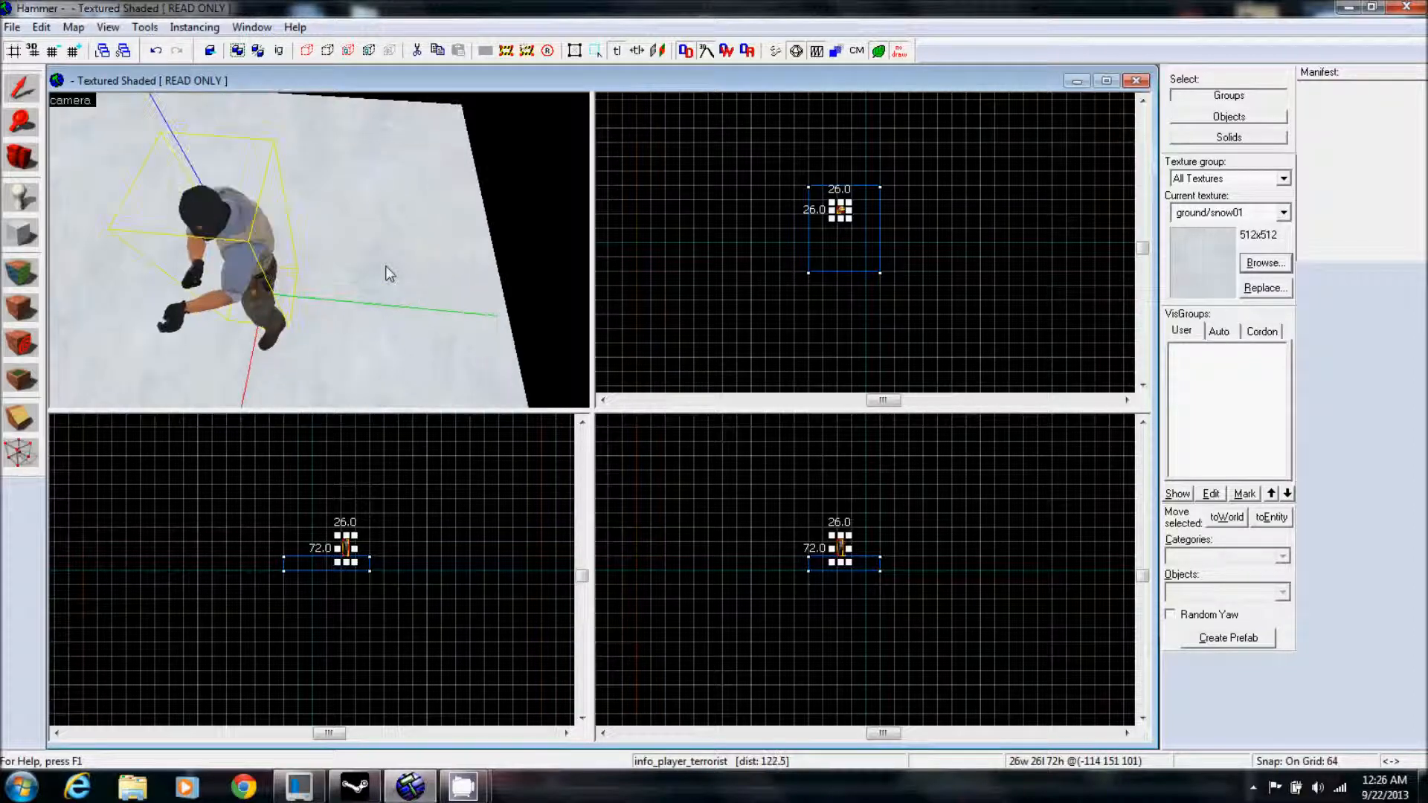
key(a)
key(d)
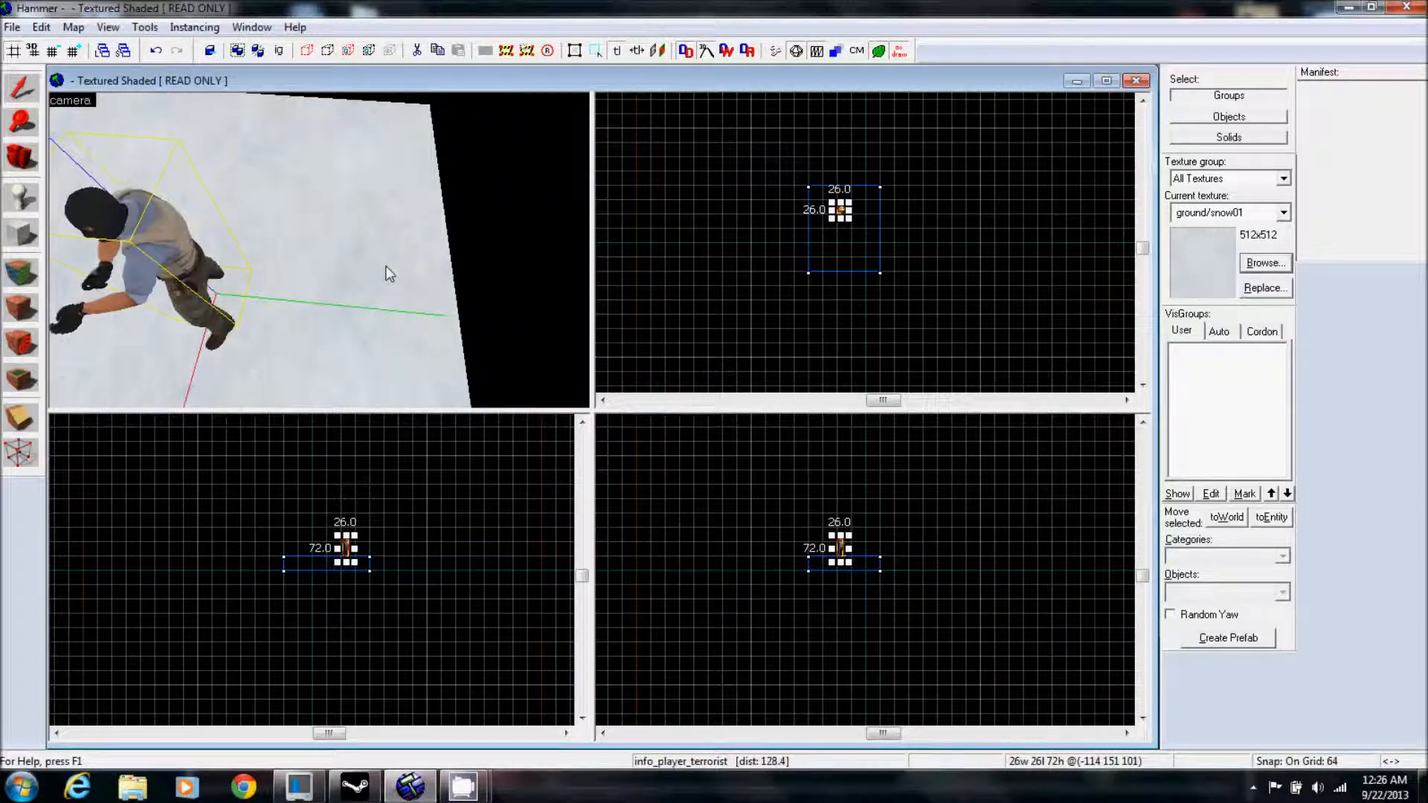
key(Up)
key(Down)
key(Left)
key(Up)
key(s)
key(w)
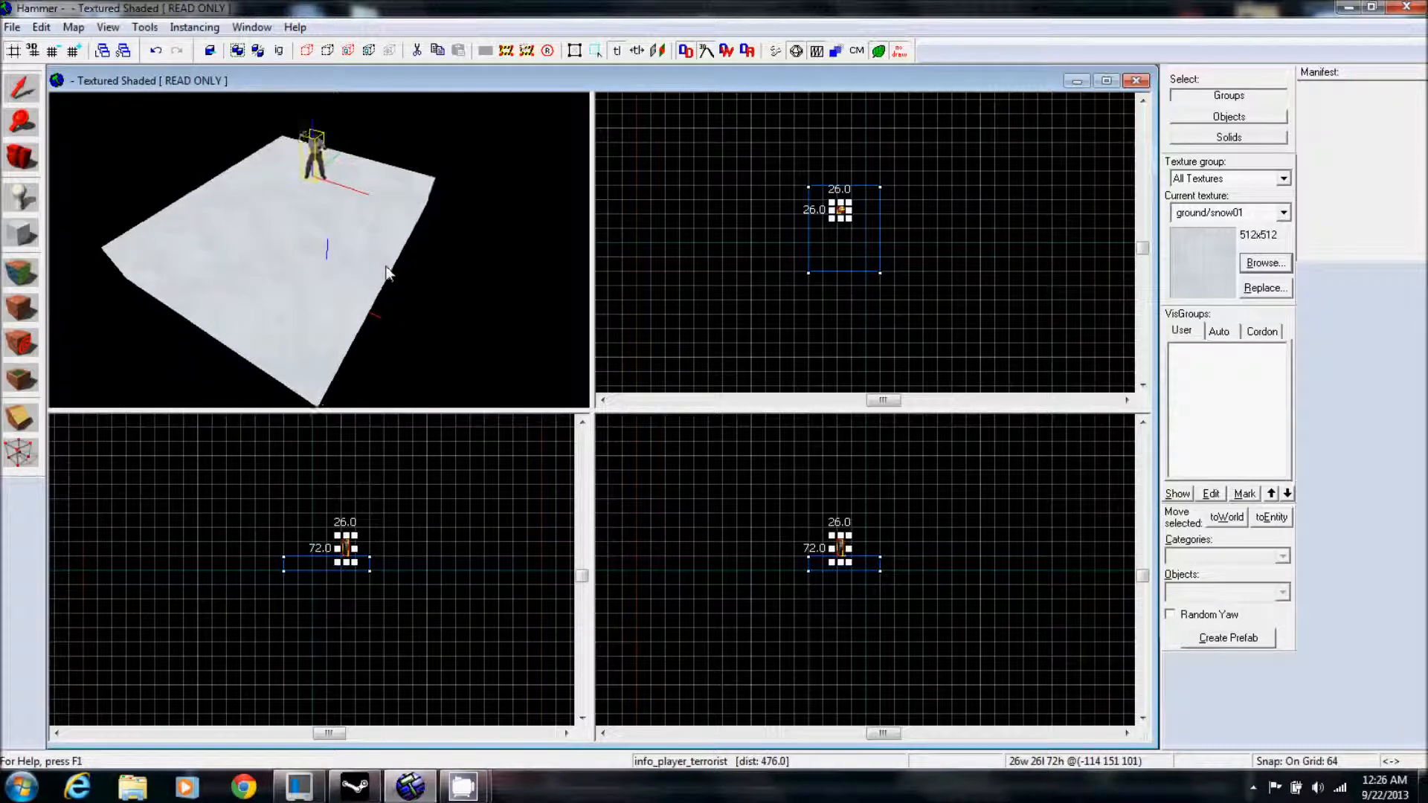
key(w)
key(w)
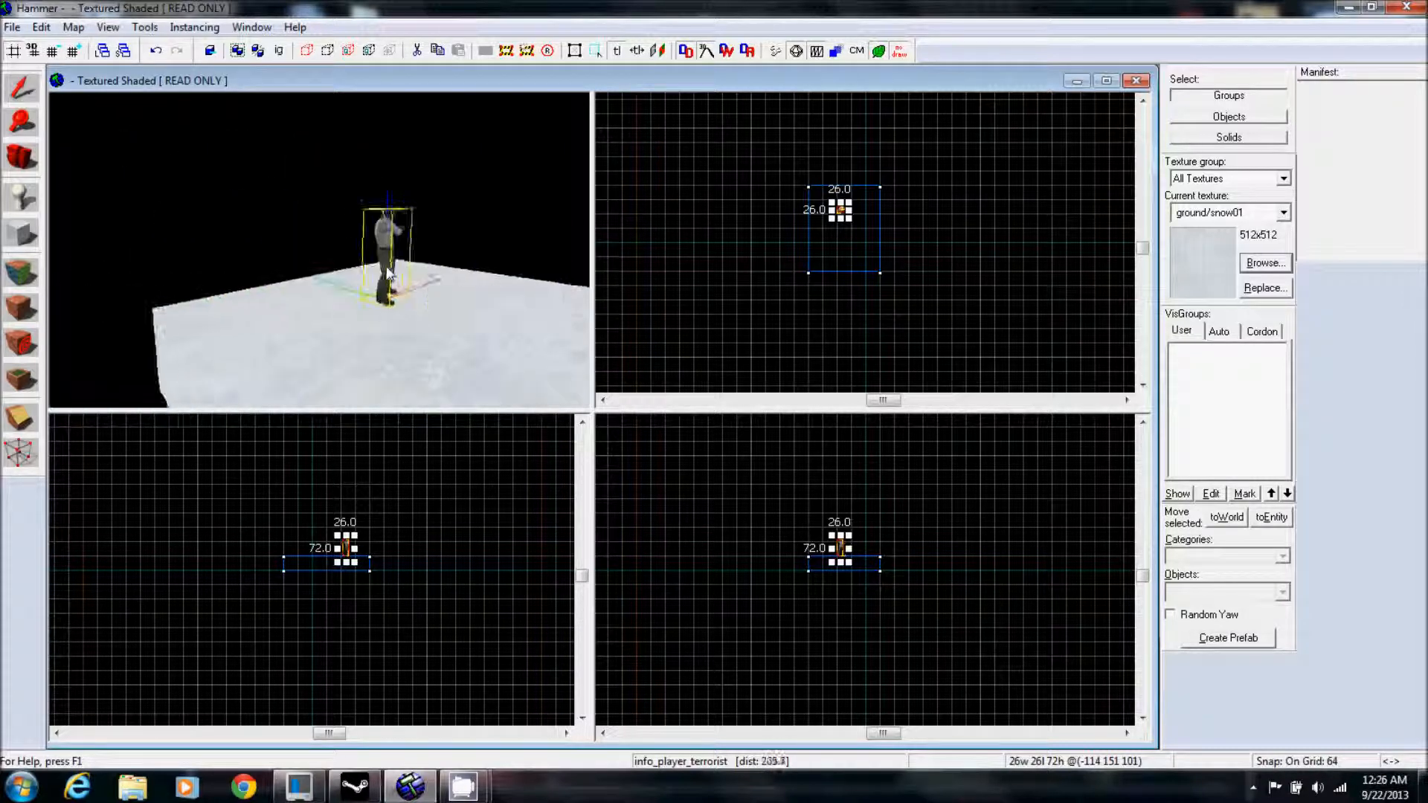
key(a)
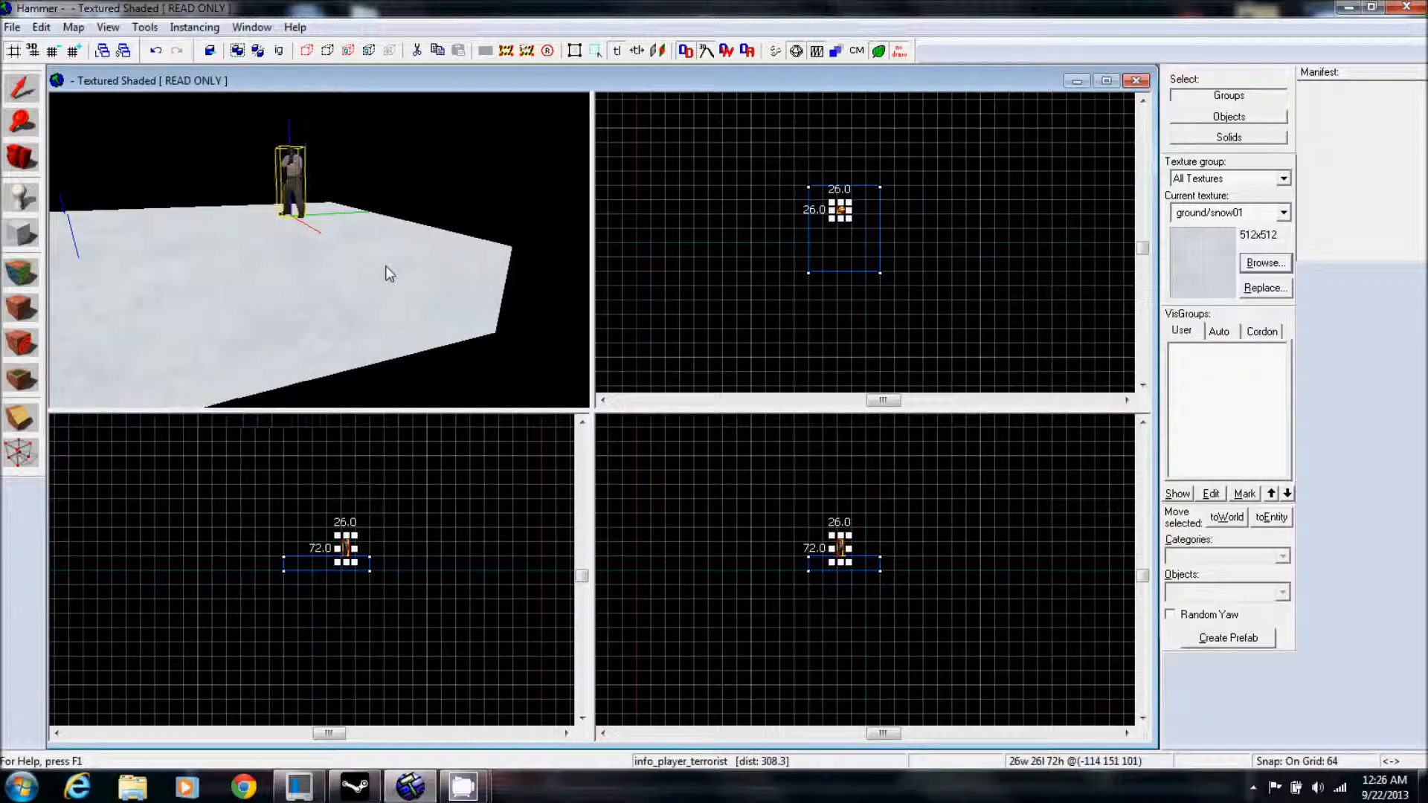
key(a)
key(d)
key(w)
key(s)
key(s)
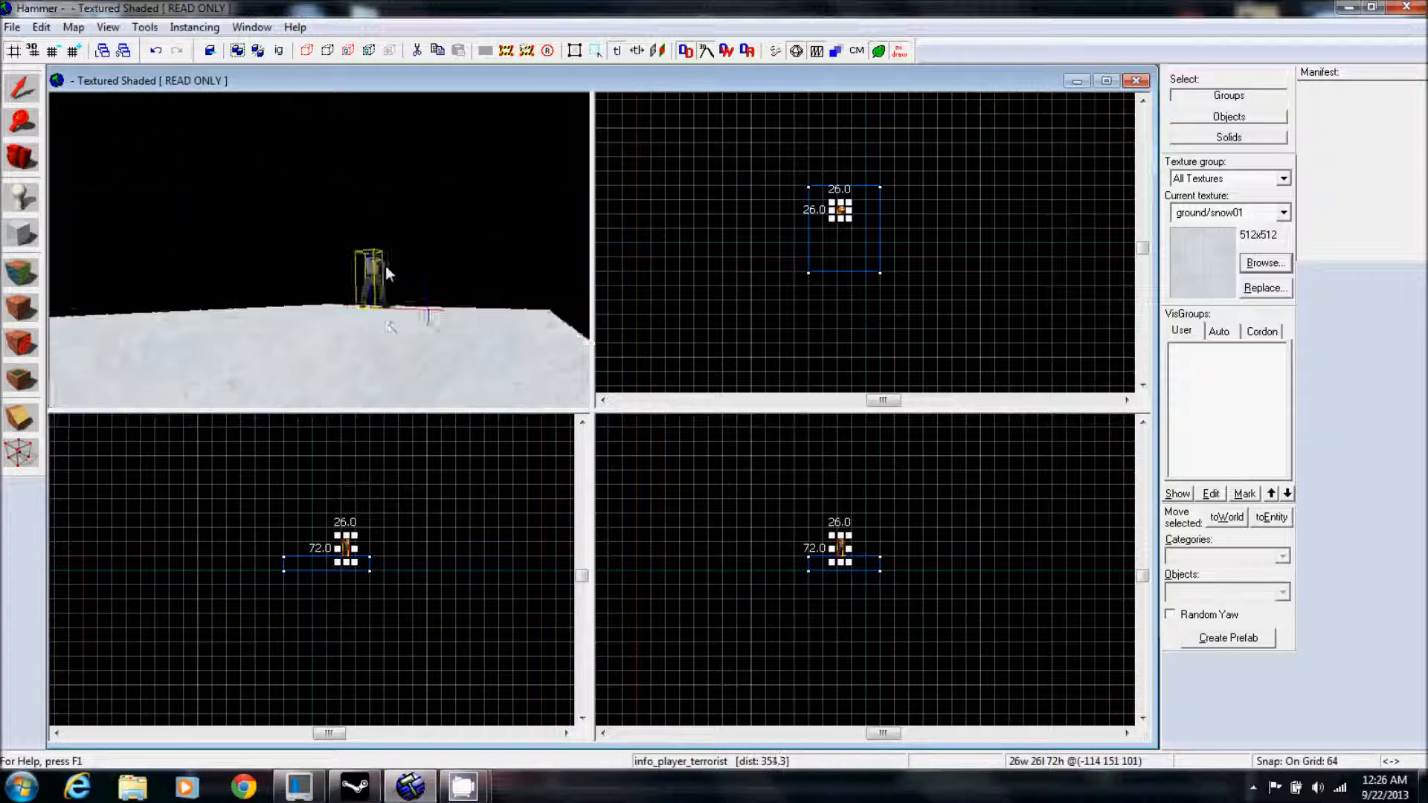
key(w)
key(s)
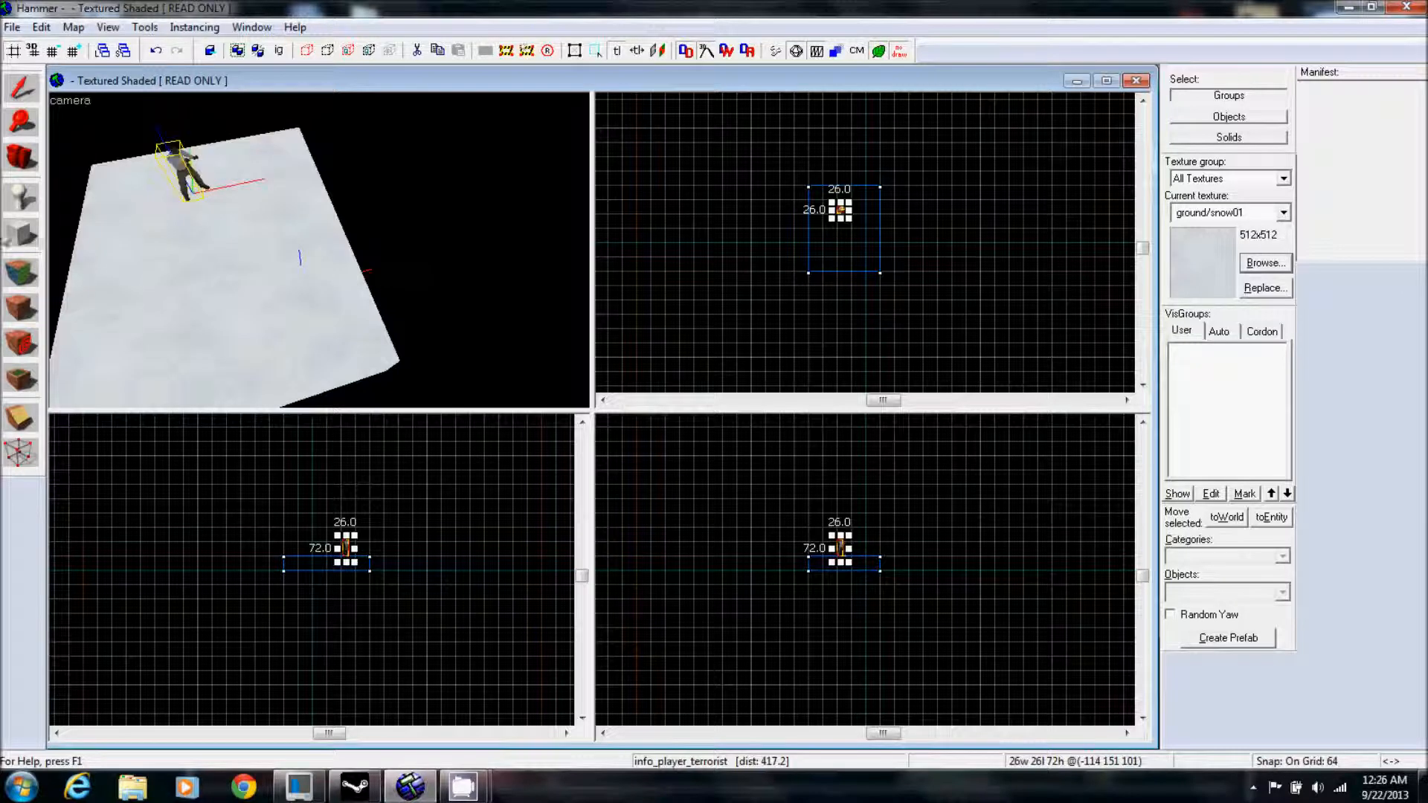
Enlarge the snow block to 1024 × 1024 units in the top view, then deselect it.
click(224, 309)
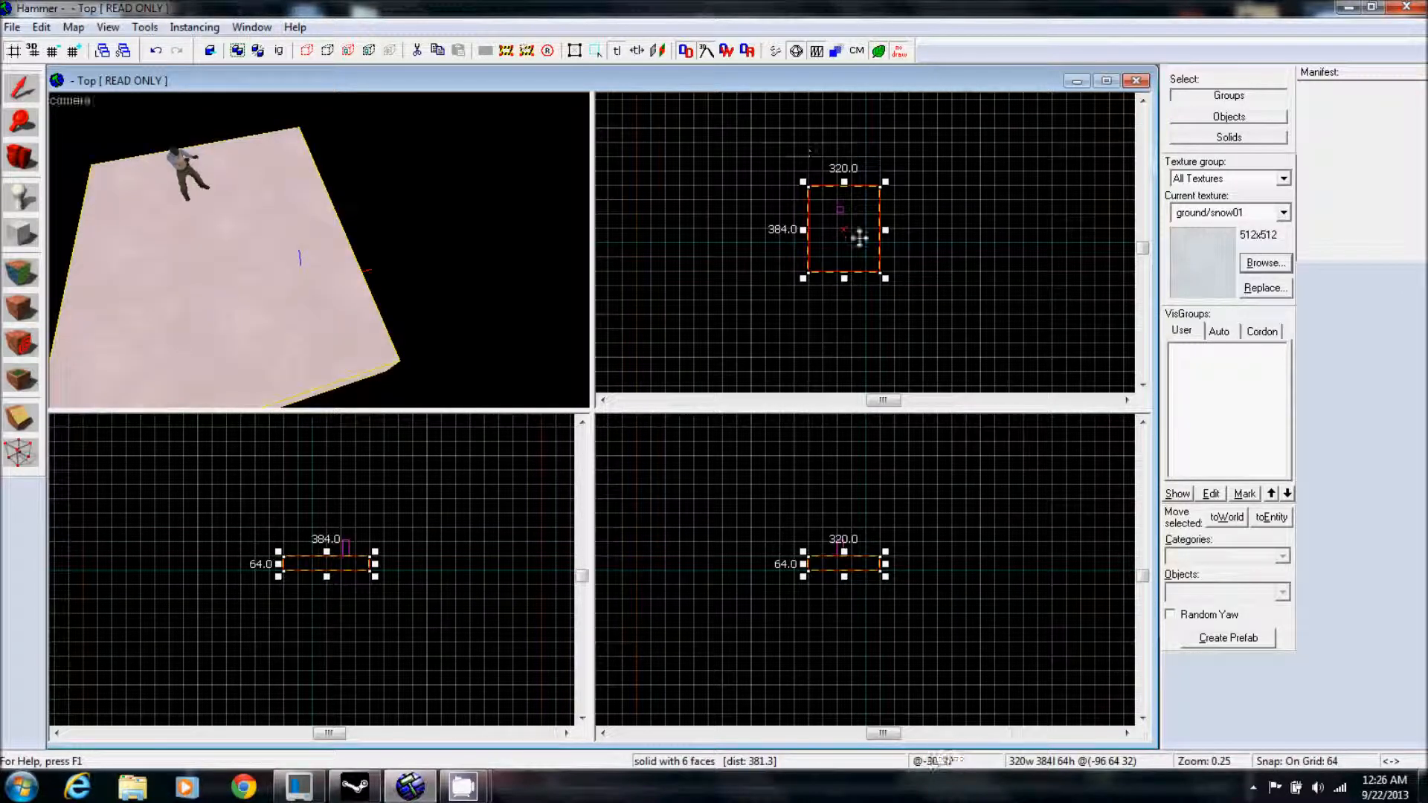
mouse_move(846, 230)
mouse_down()
mouse_move(791, 186)
mouse_move(798, 175)
mouse_up()
drag(827, 221, 980, 360)
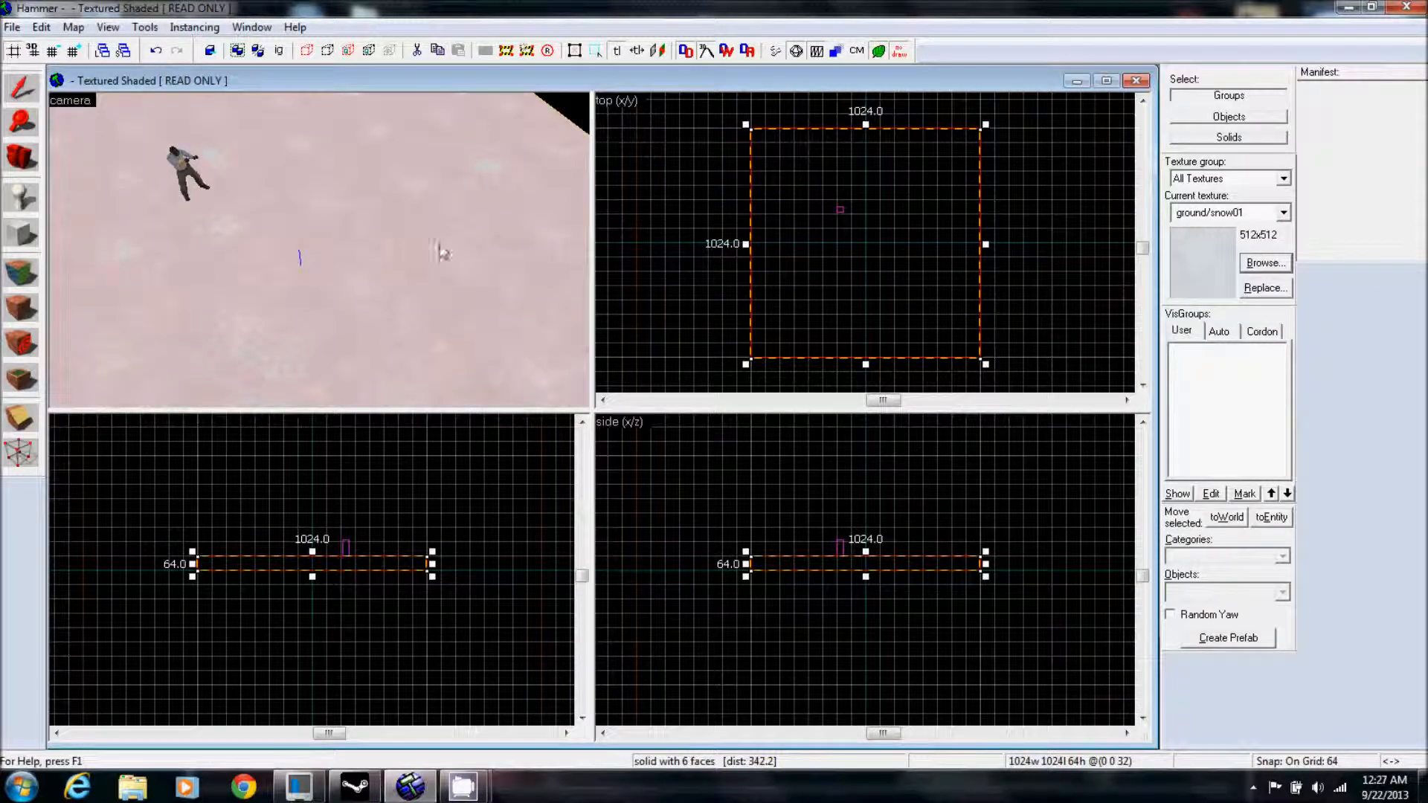
click(653, 286)
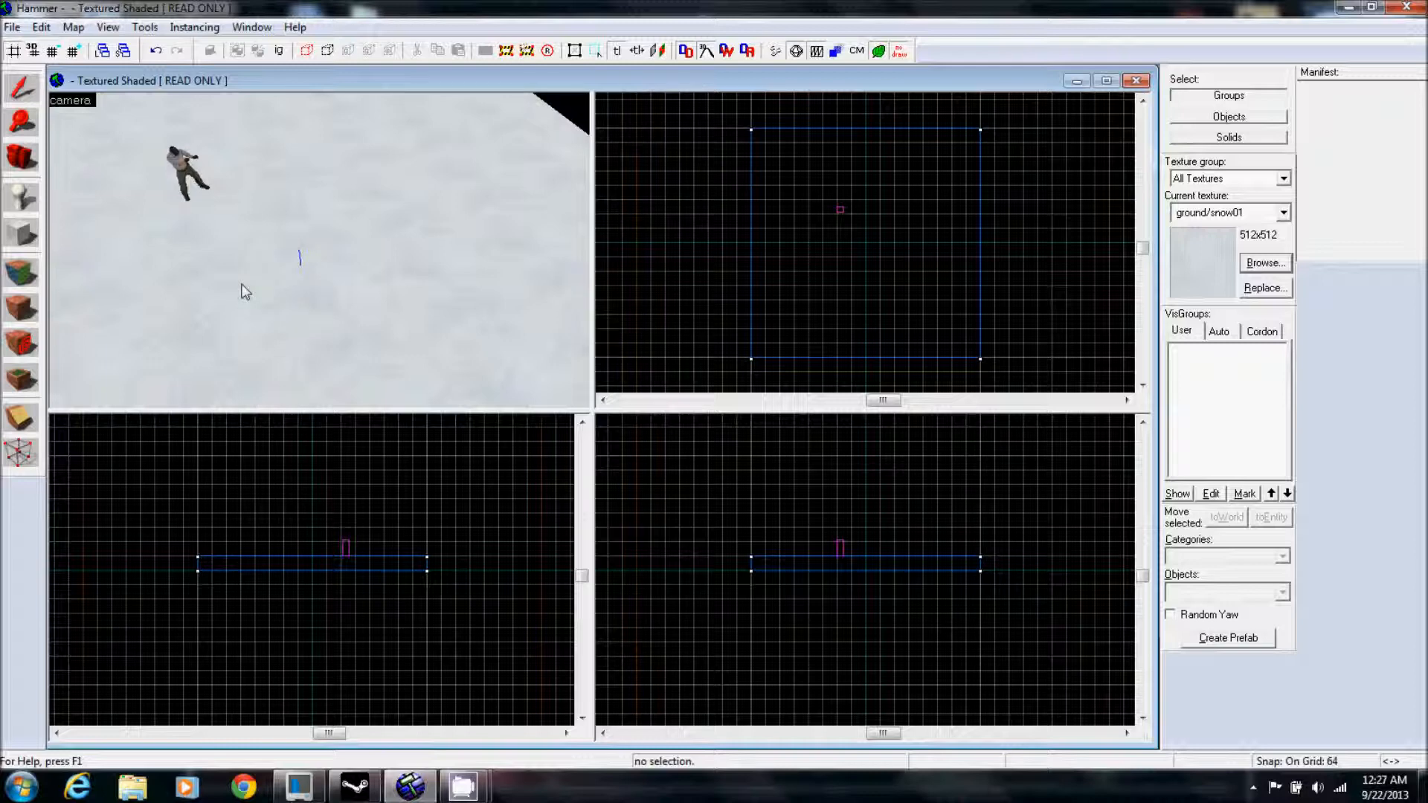
Examine the enlarged snow block and the terrorist spawn from several angles and distances in the camera view.
key(z)
key(w)
key(d)
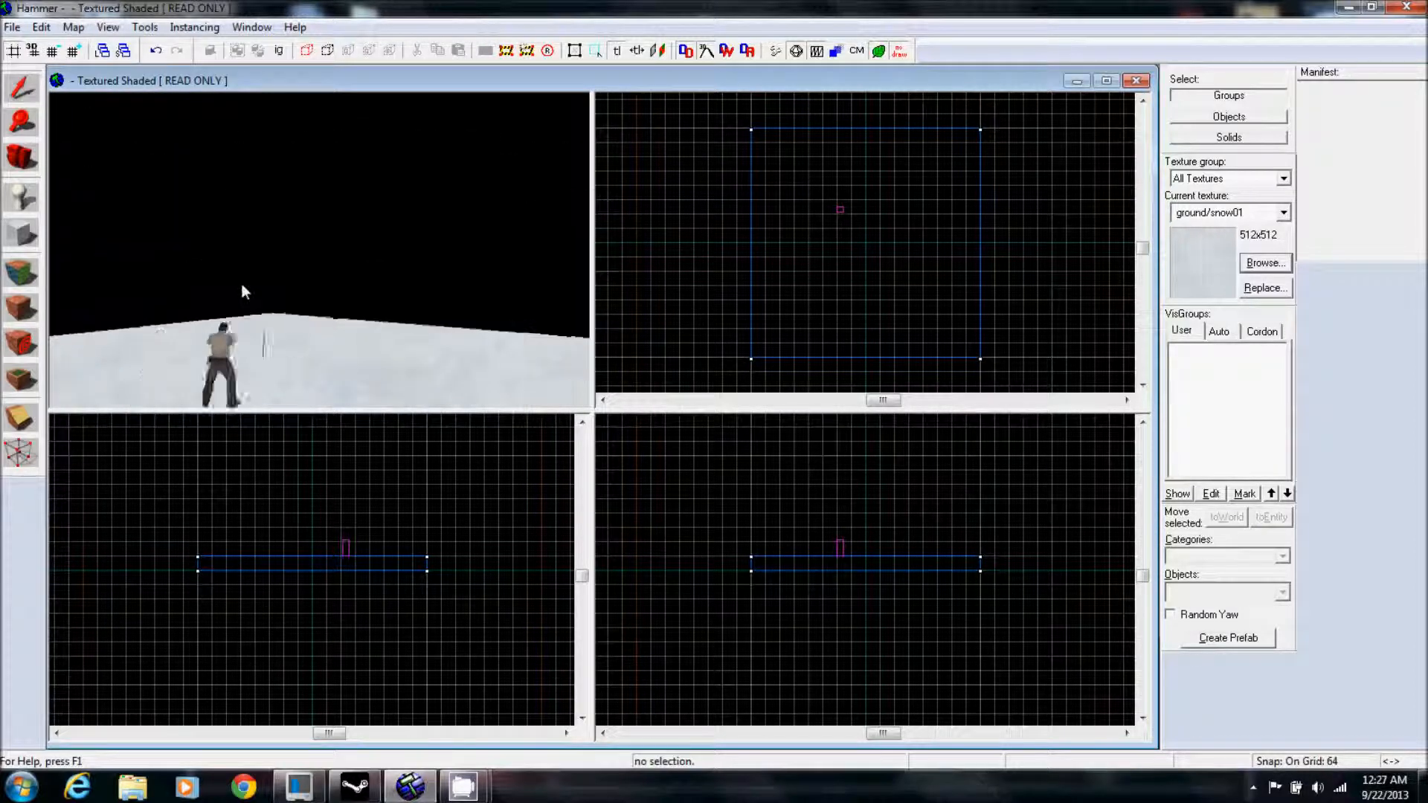
key(w)
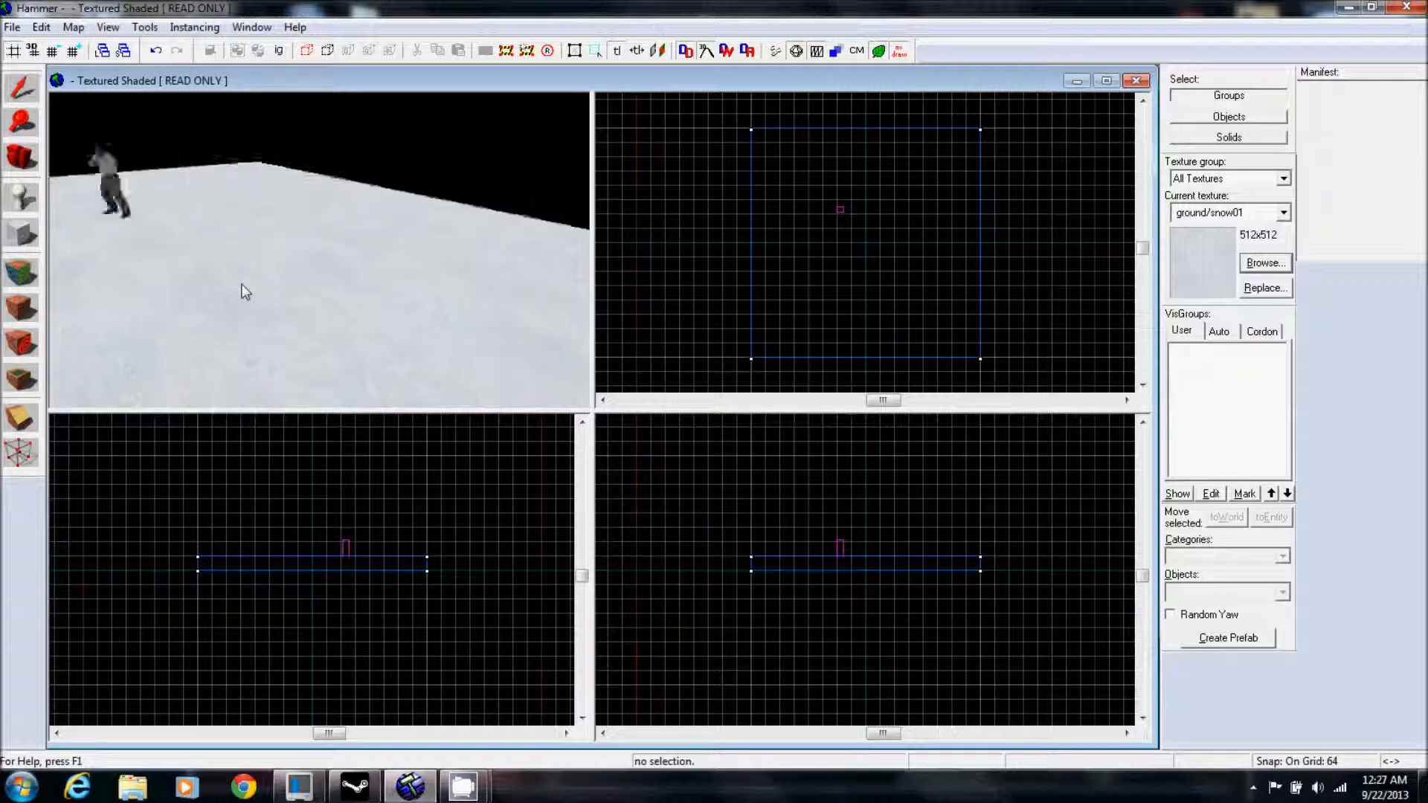
key(w)
key(d)
key(s)
key(a)
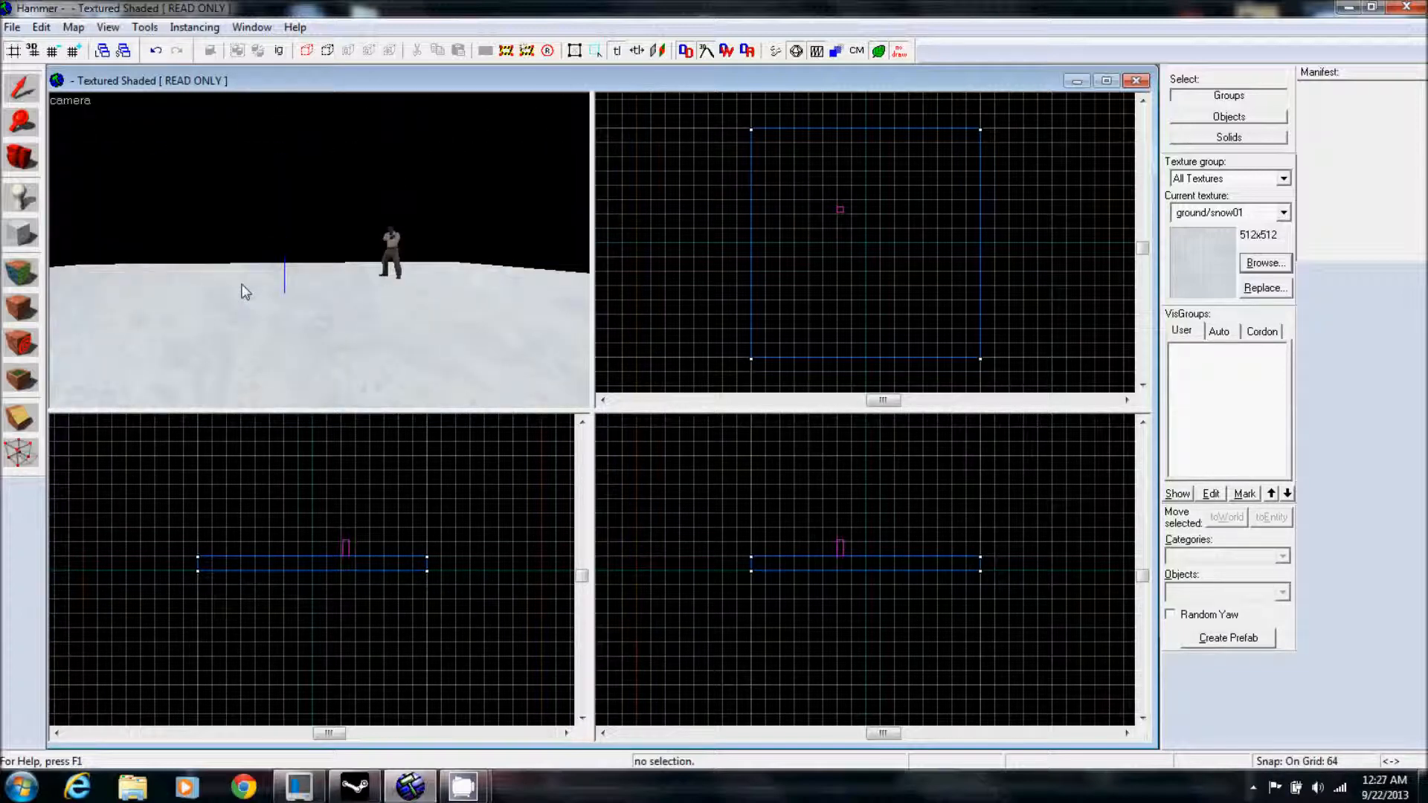
key(a)
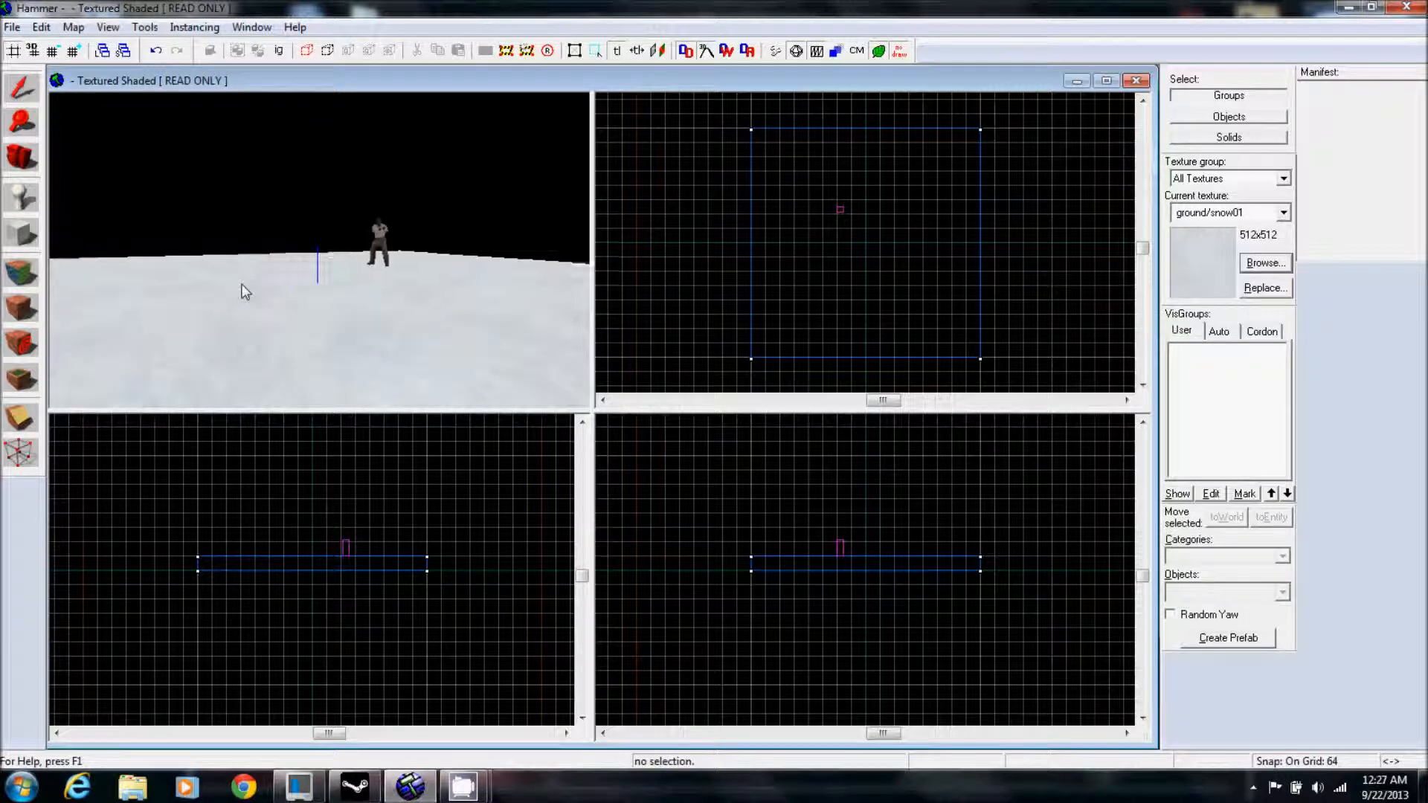
key(w)
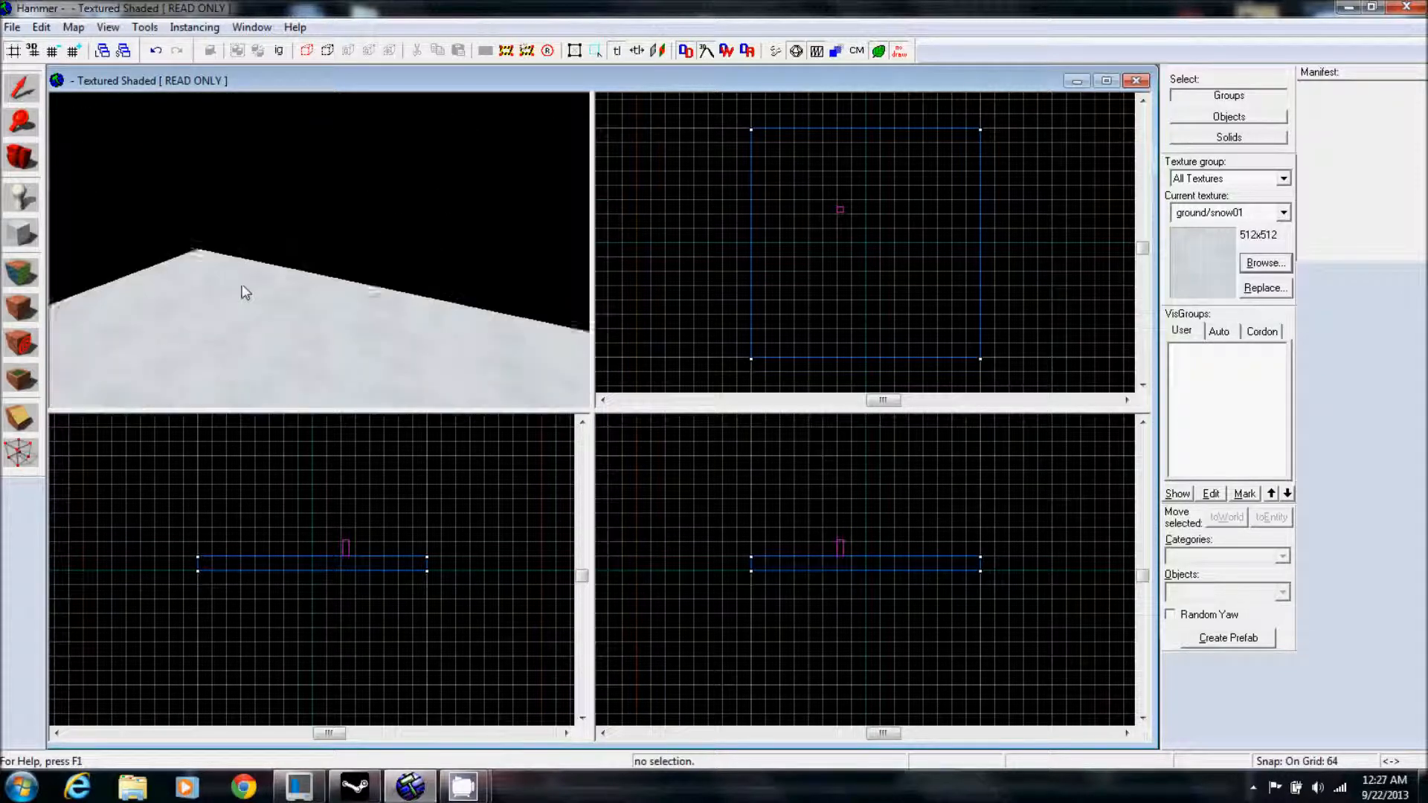
key(s)
key(a)
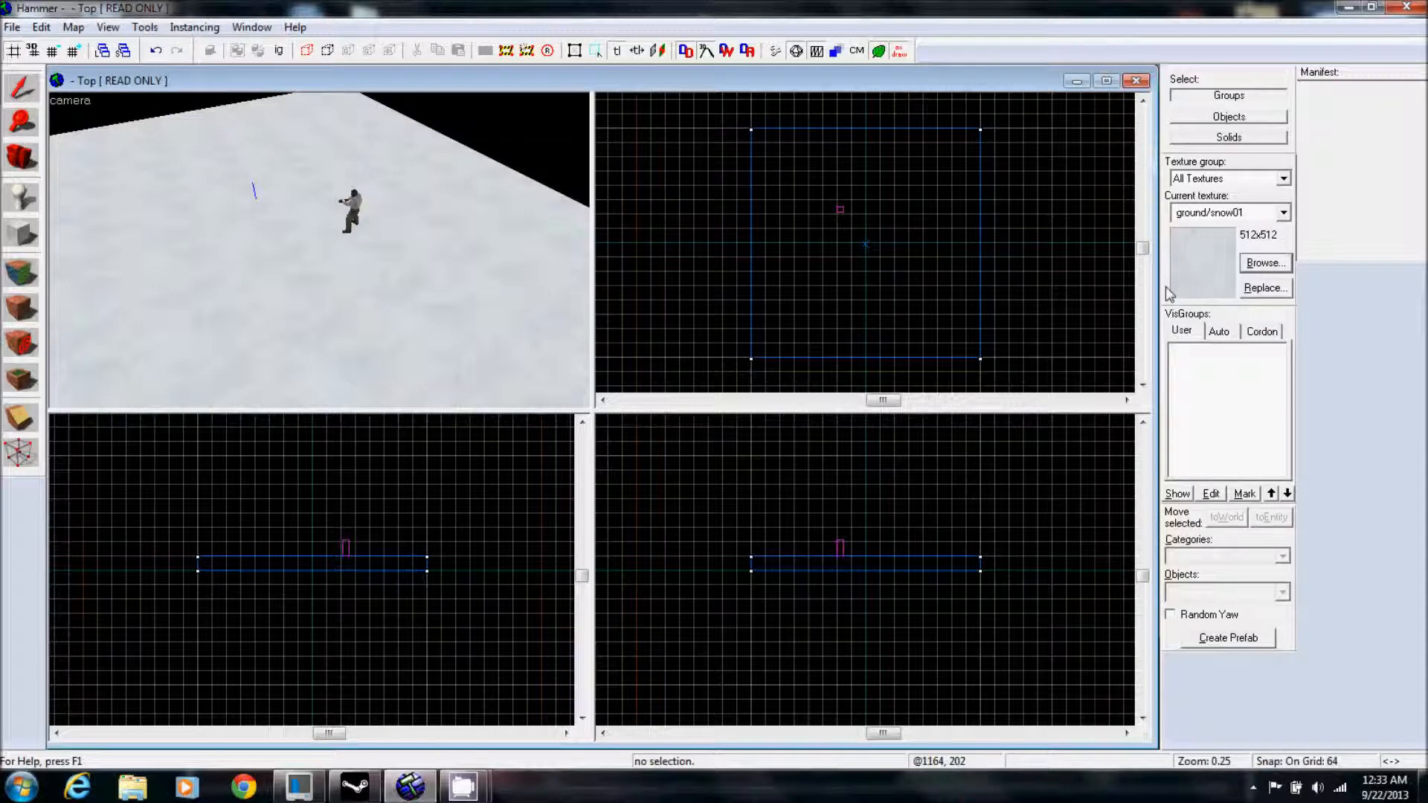
Create a separate 256 × 256 × 64 snow block diagonally off the lower-left corner of the large block in the top view.
click(20, 238)
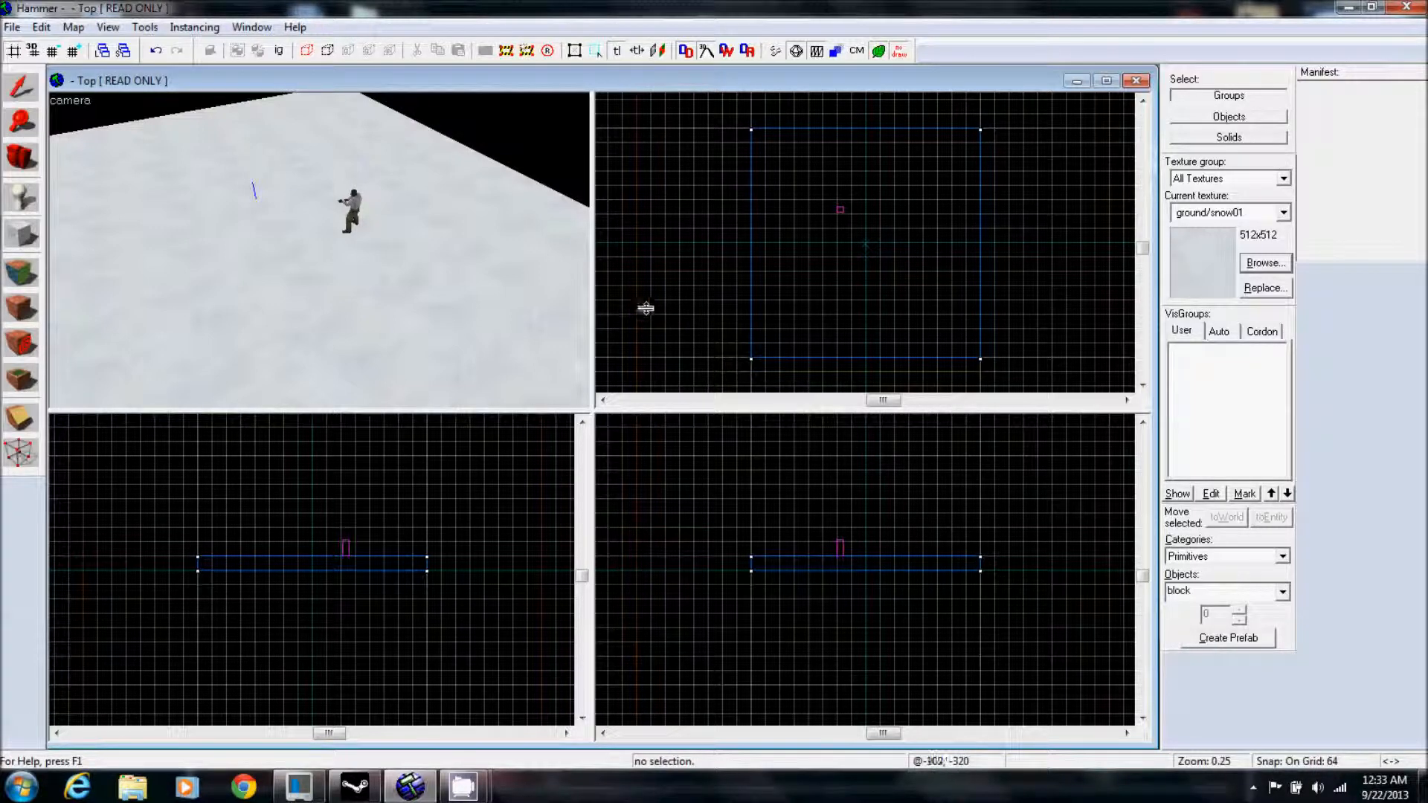
drag(635, 302, 697, 311)
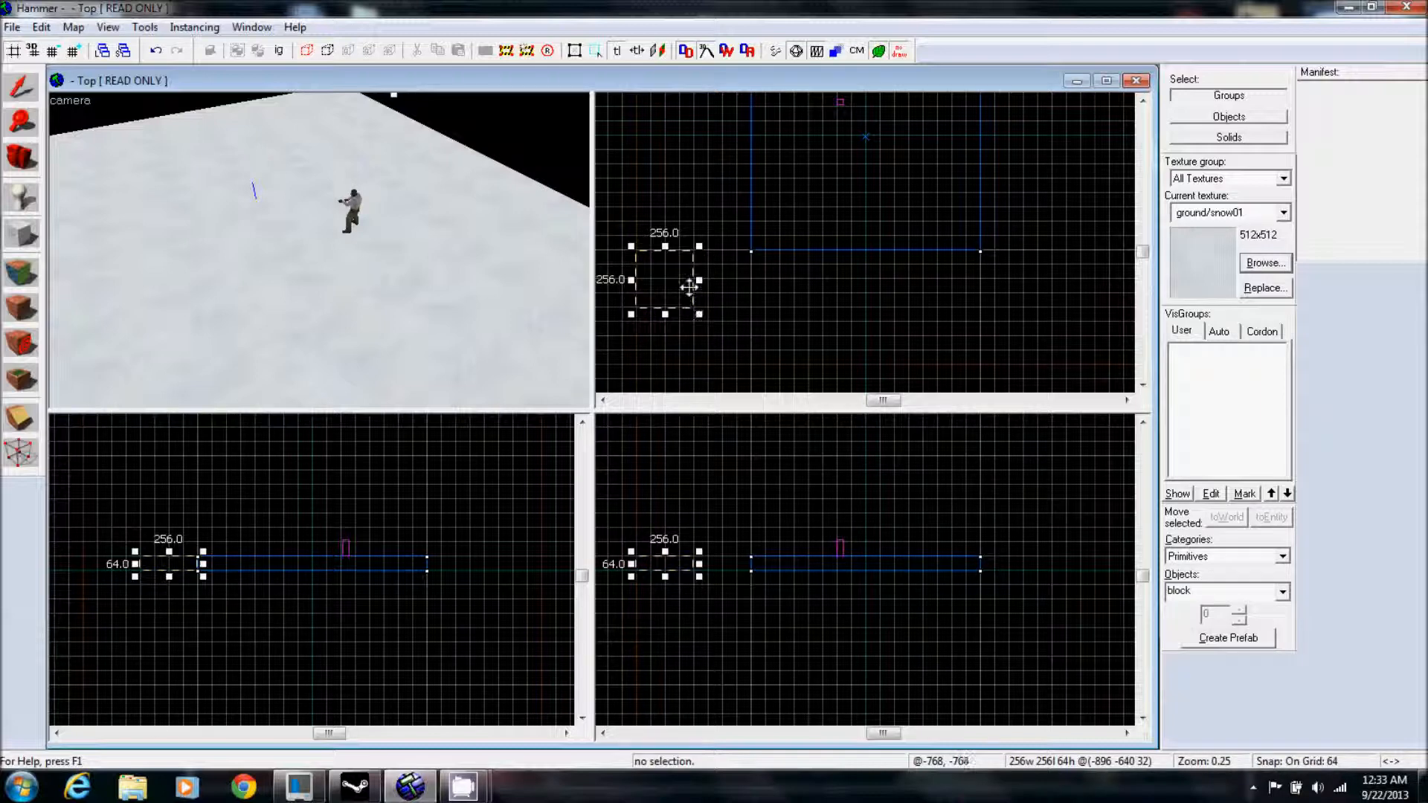
key(Return)
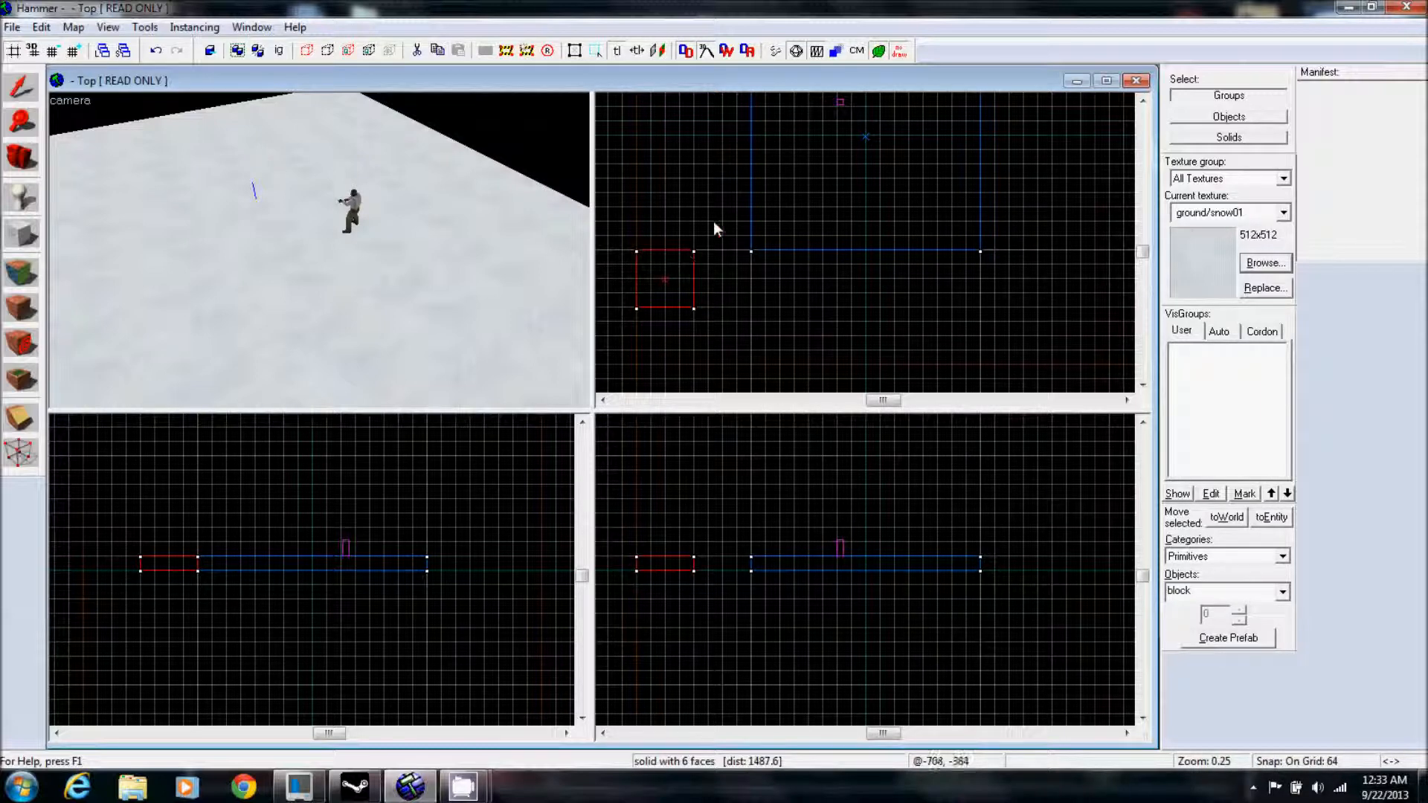
Move the terrorist spawn from the large snow block onto the new small block and check its placement in the camera view.
click(10, 84)
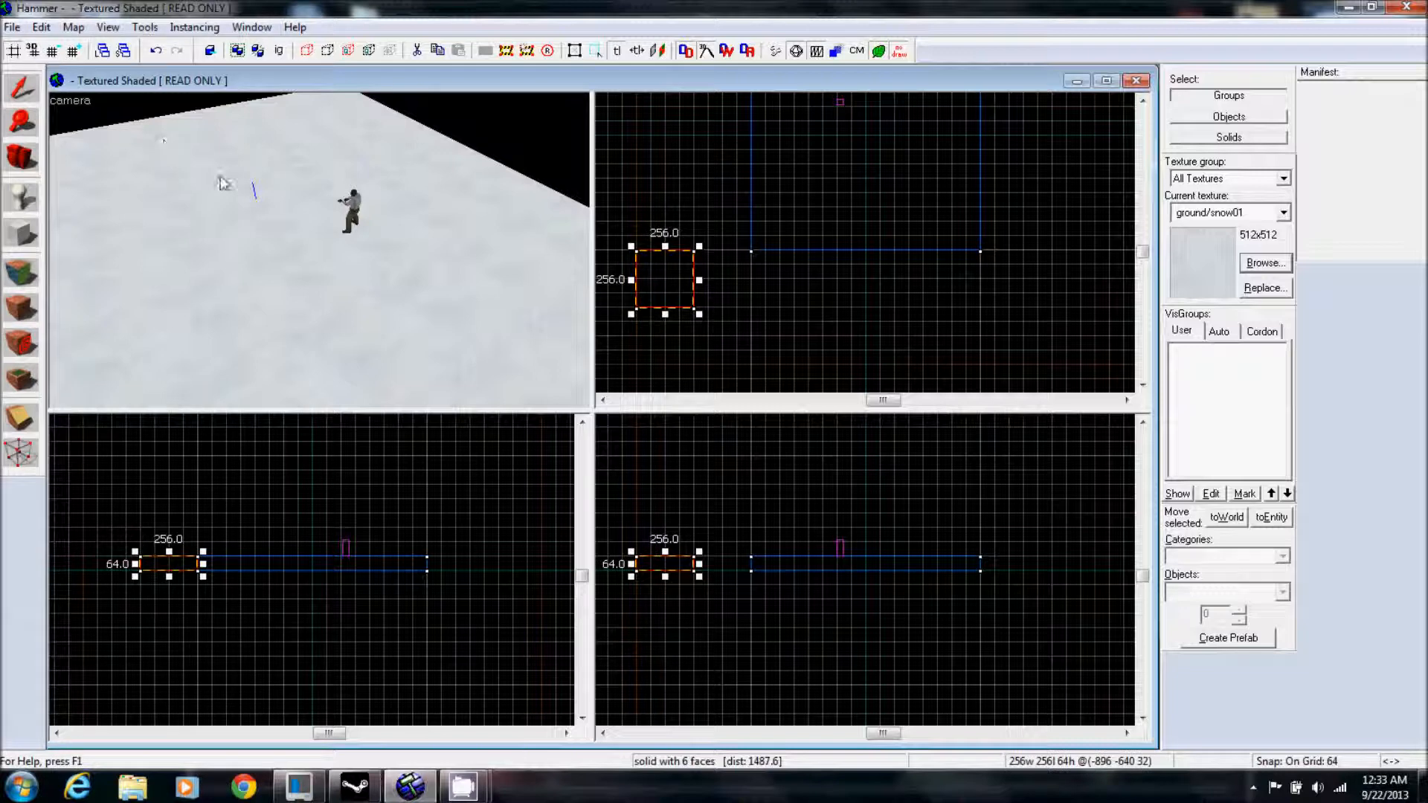
click(358, 213)
drag(840, 102, 679, 279)
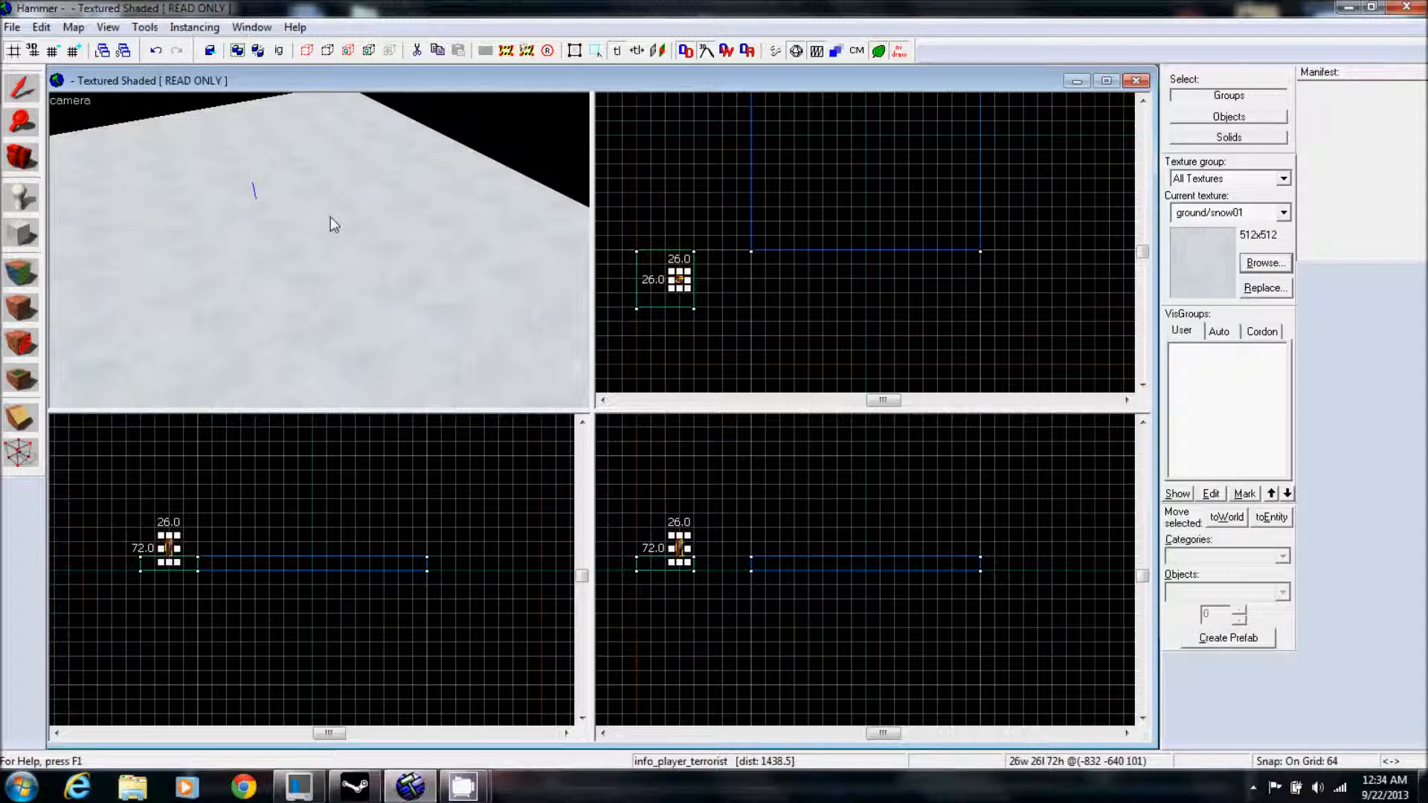
key(z)
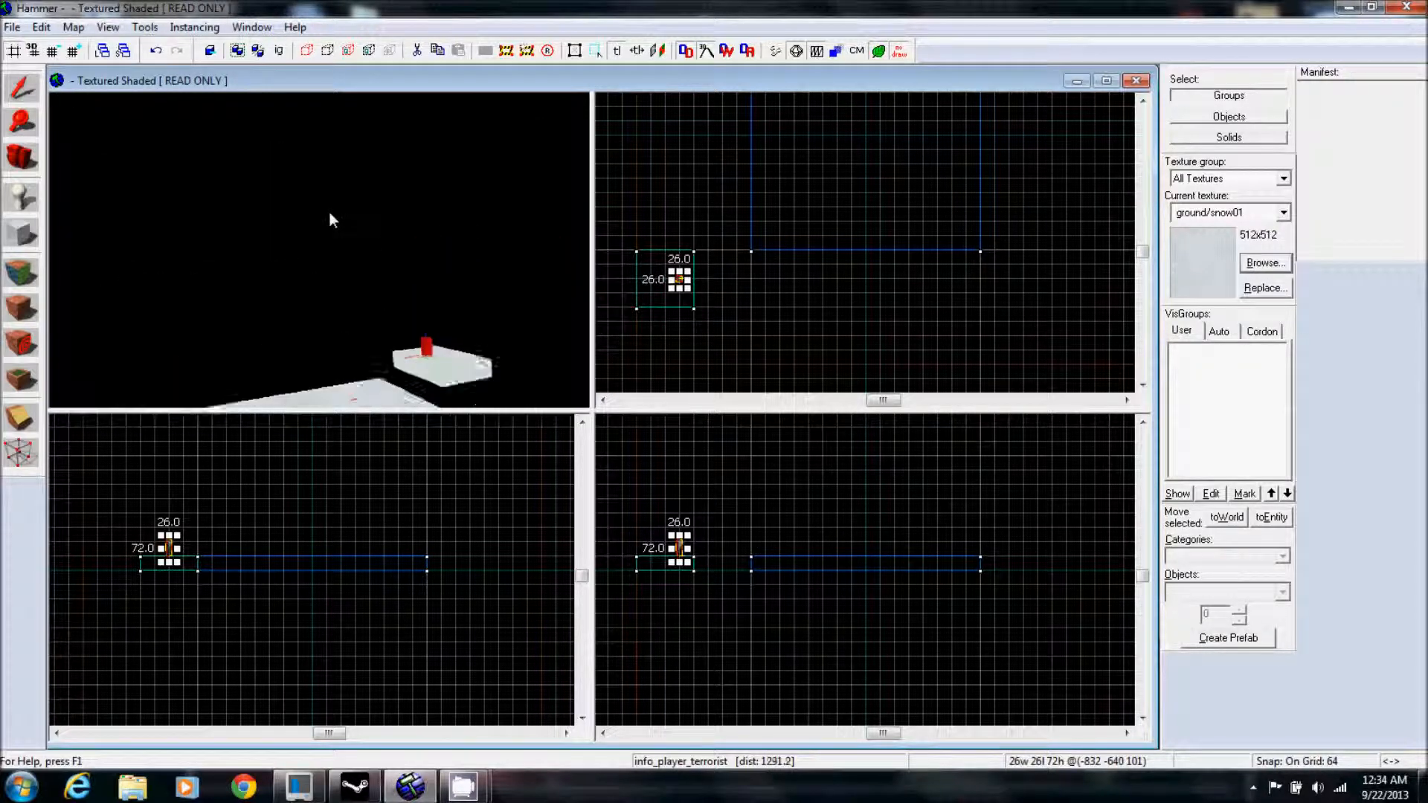
key(w)
key(w)
key(s)
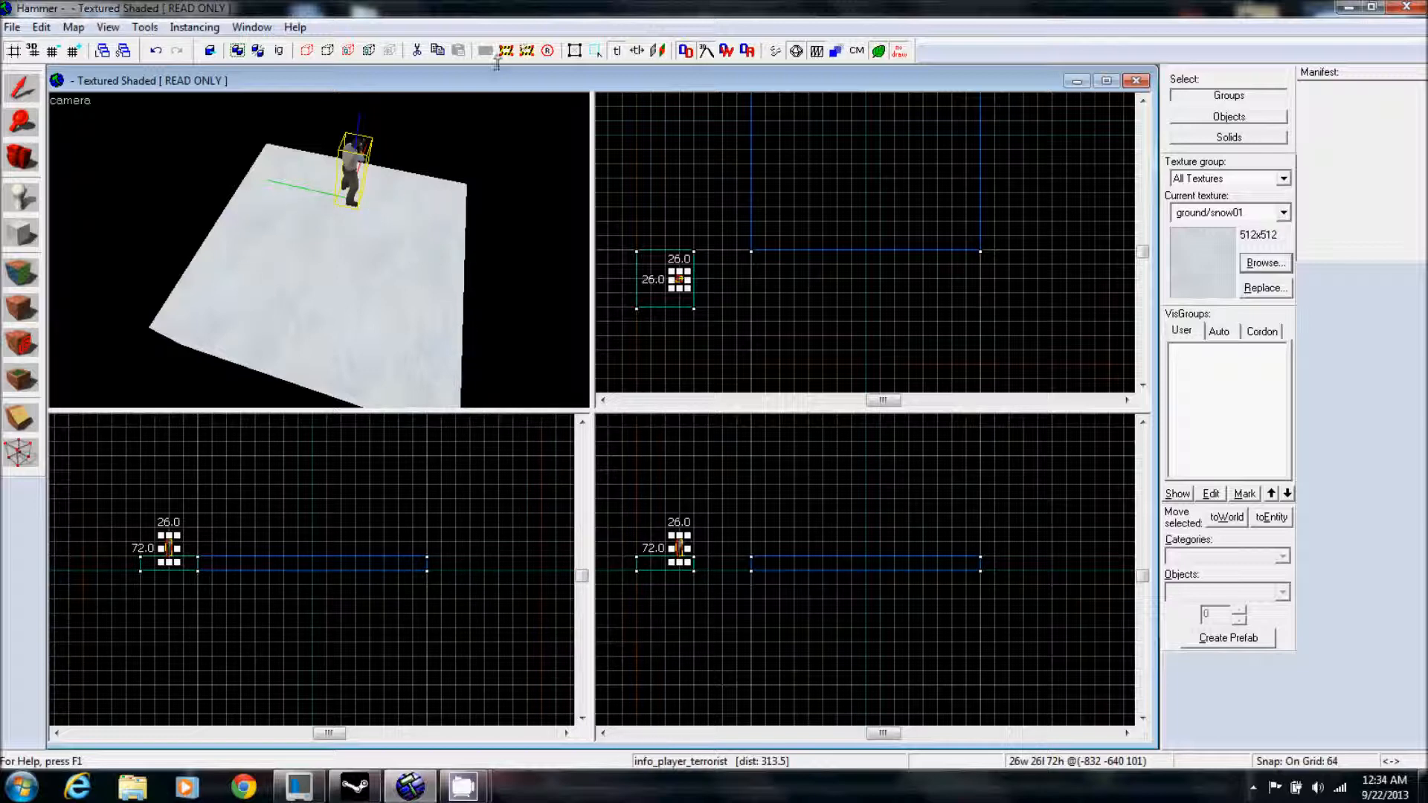
Enlarge the small snow block under the spawn to 512 × 512 units in the top view, then deselect it.
click(666, 310)
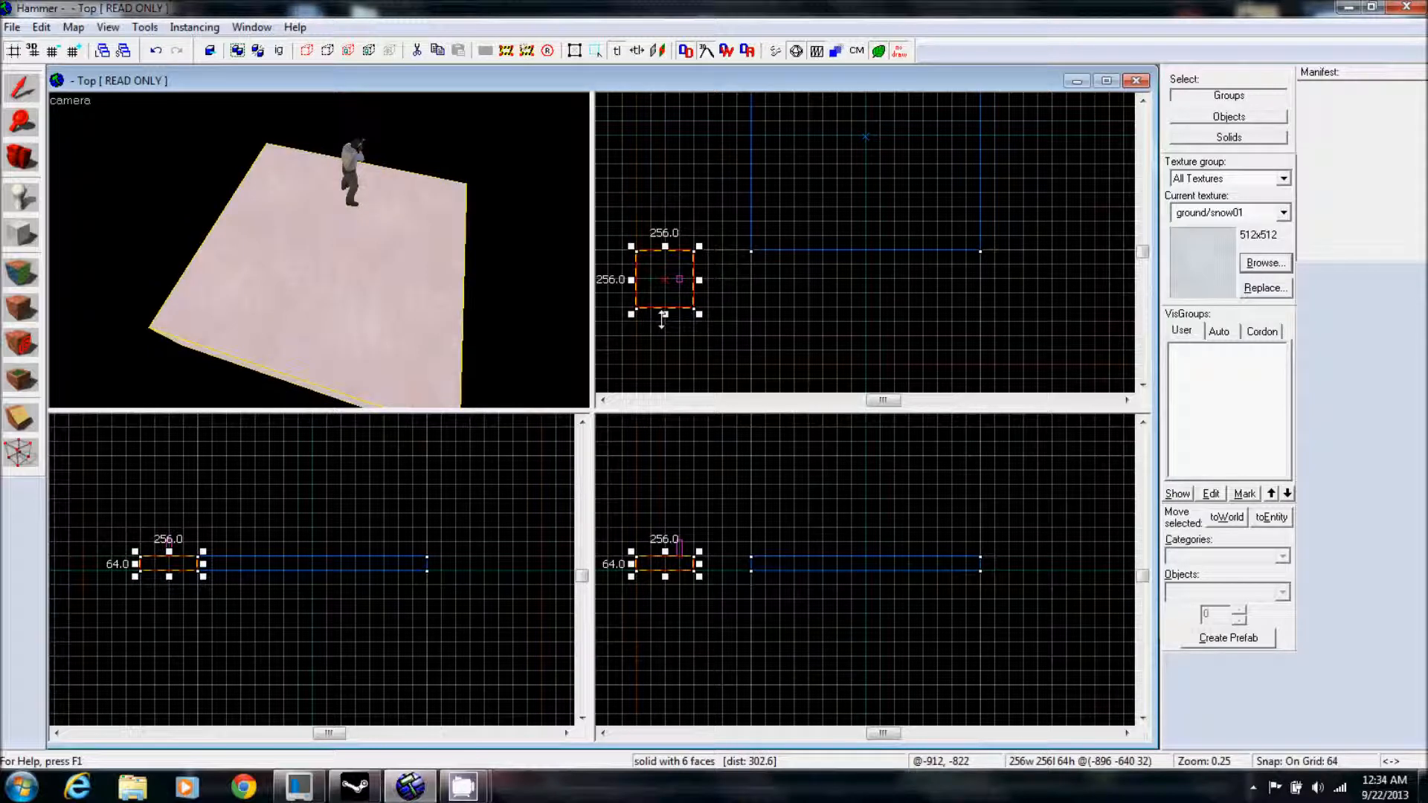
drag(665, 314, 670, 363)
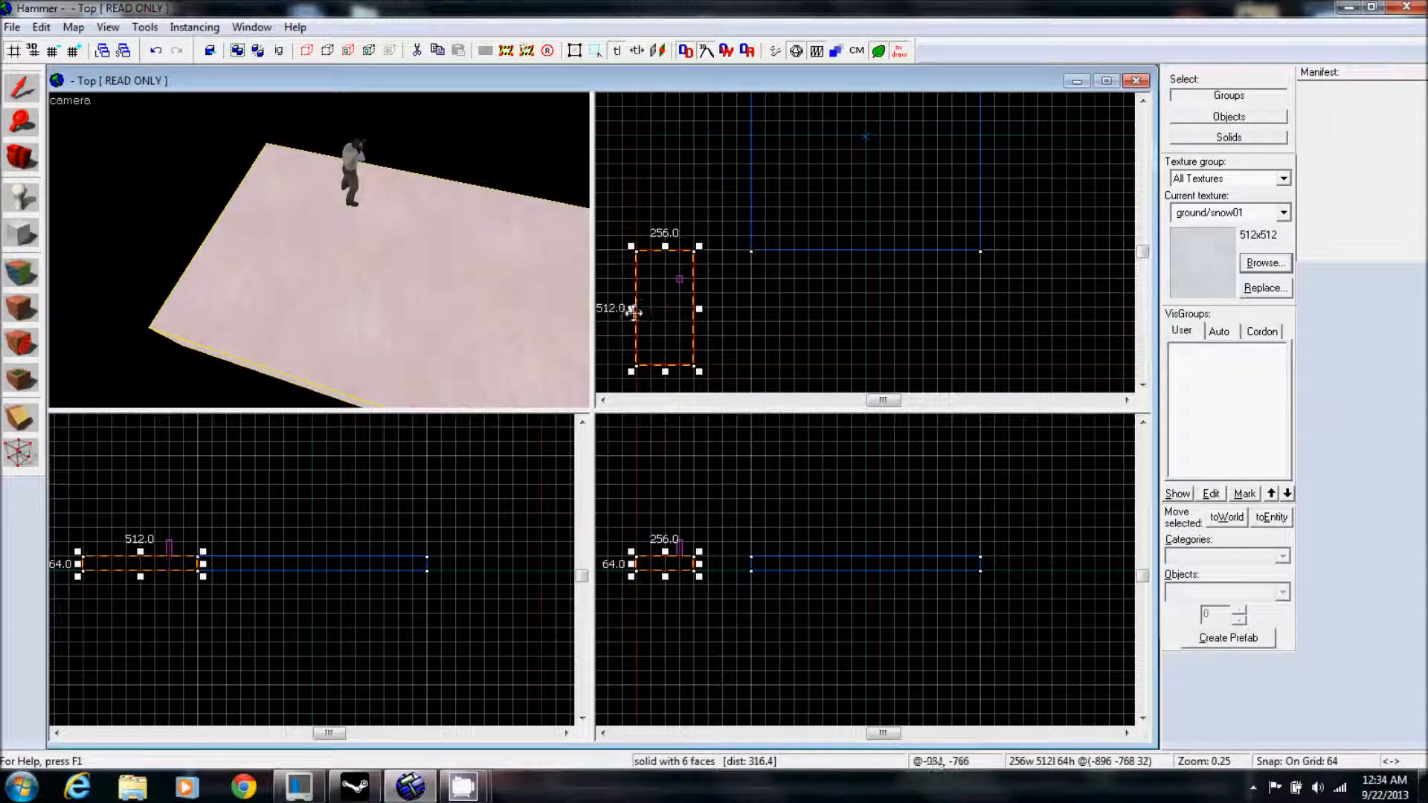
mouse_move(631, 308)
mouse_down()
mouse_move(600, 306)
mouse_move(698, 305)
mouse_up()
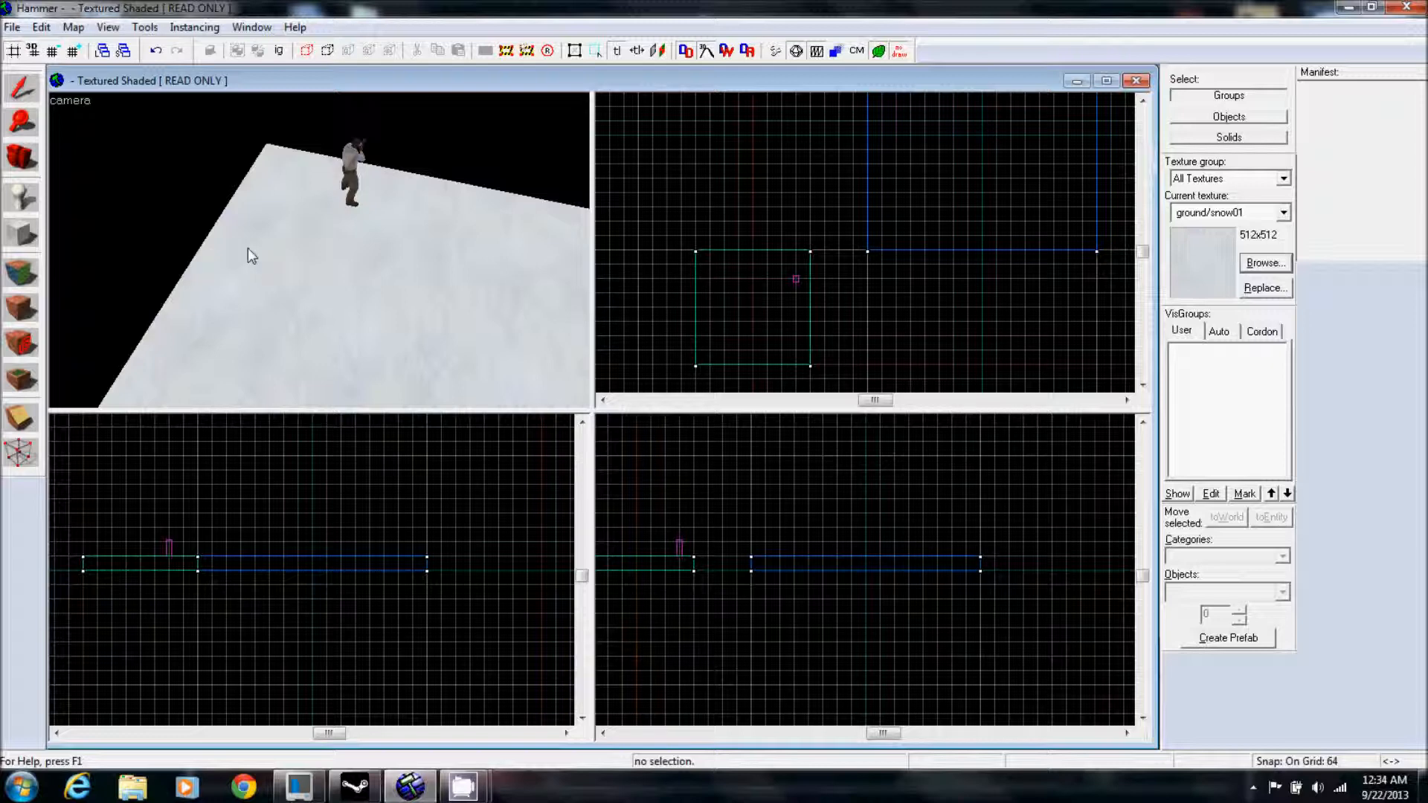
Create a 512 × 128 × 64 snow block as a walkway connecting the spawn block to the large block's lower edge.
drag(248, 248, 248, 247)
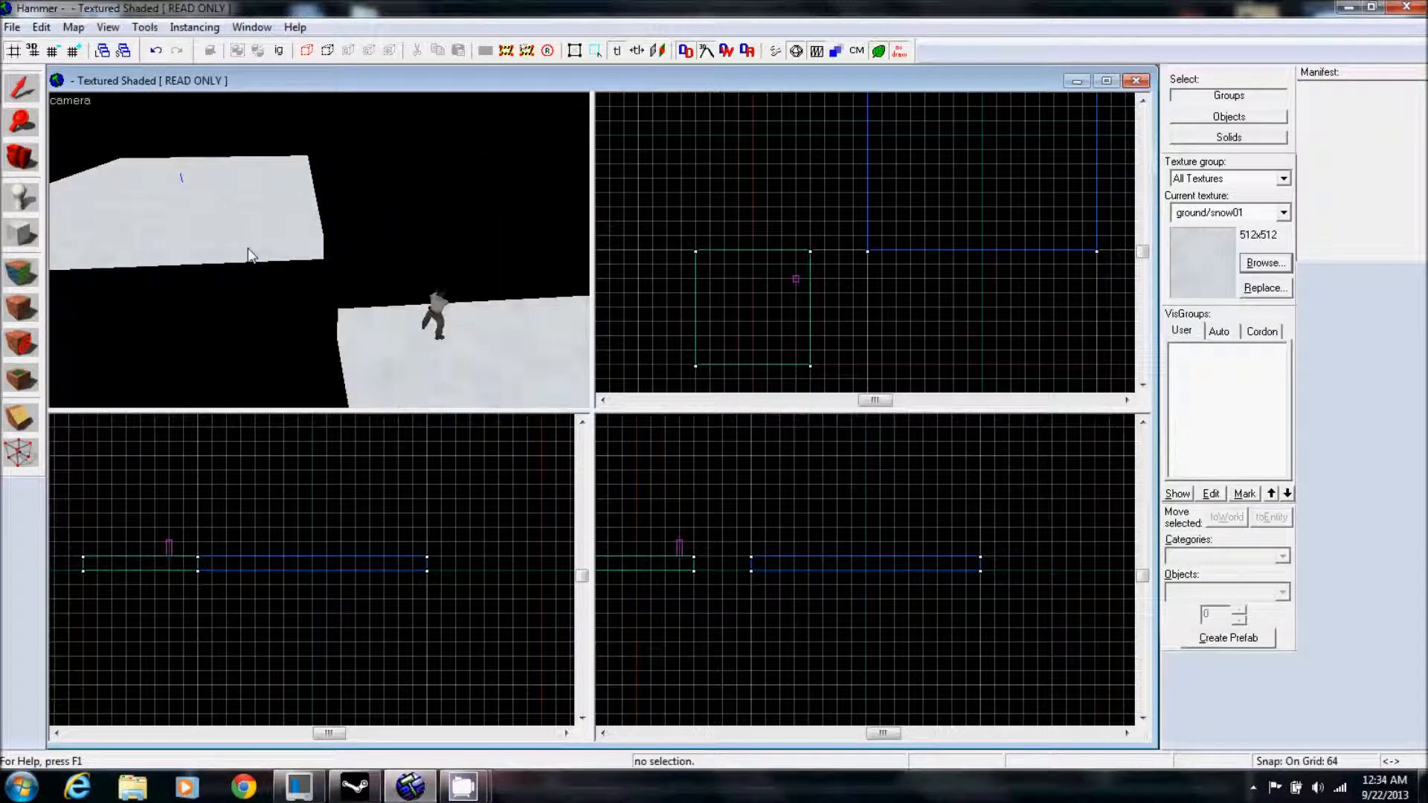
key(a)
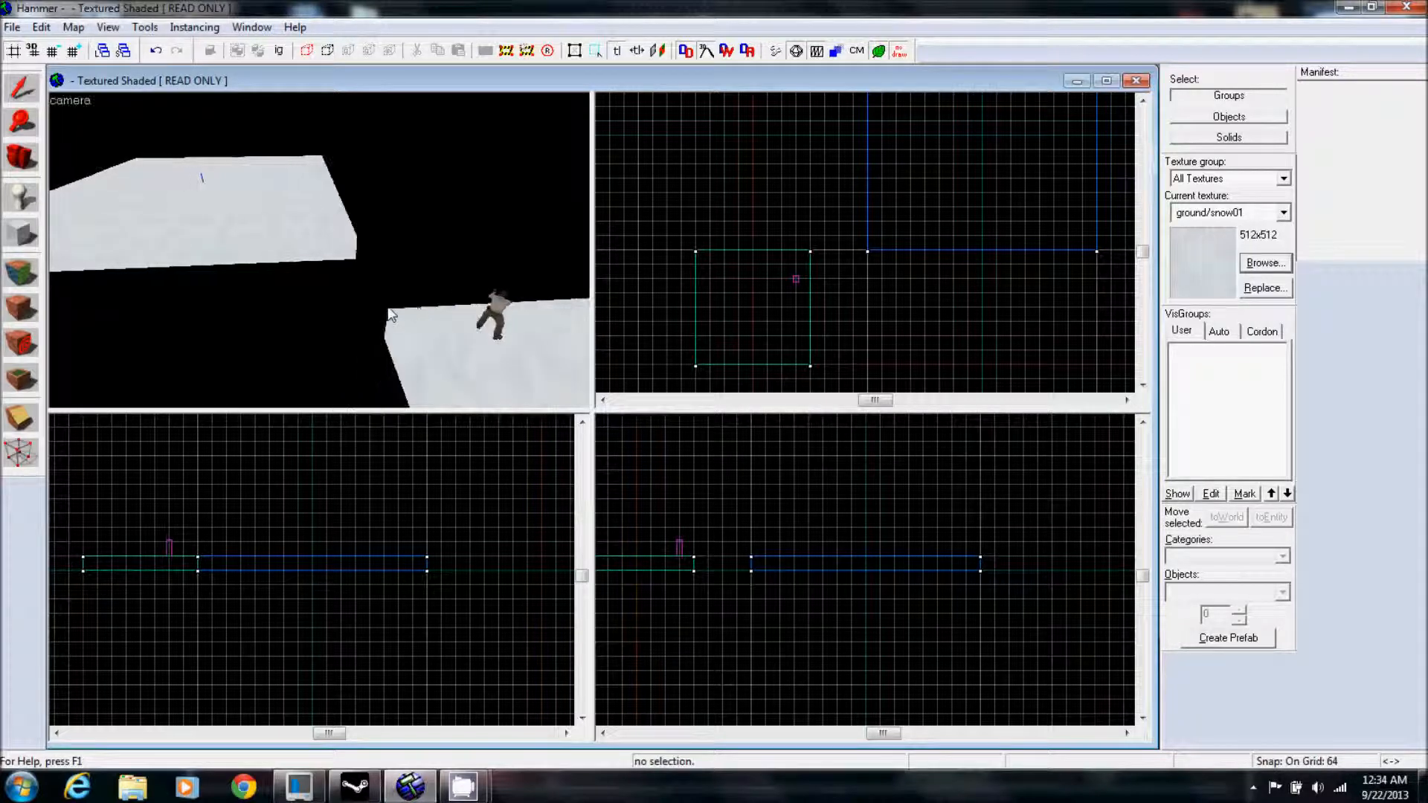
drag(388, 307, 387, 307)
key(s)
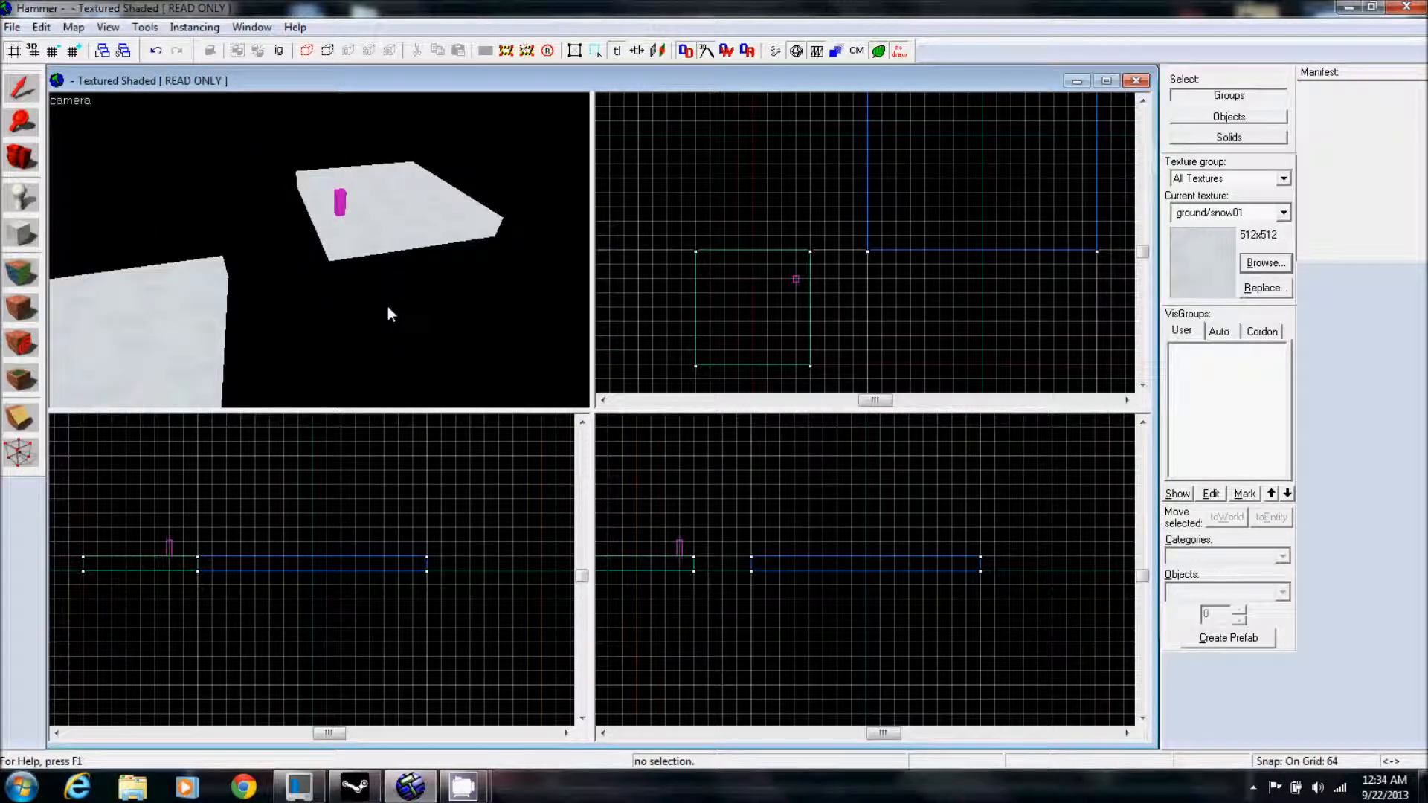
click(20, 234)
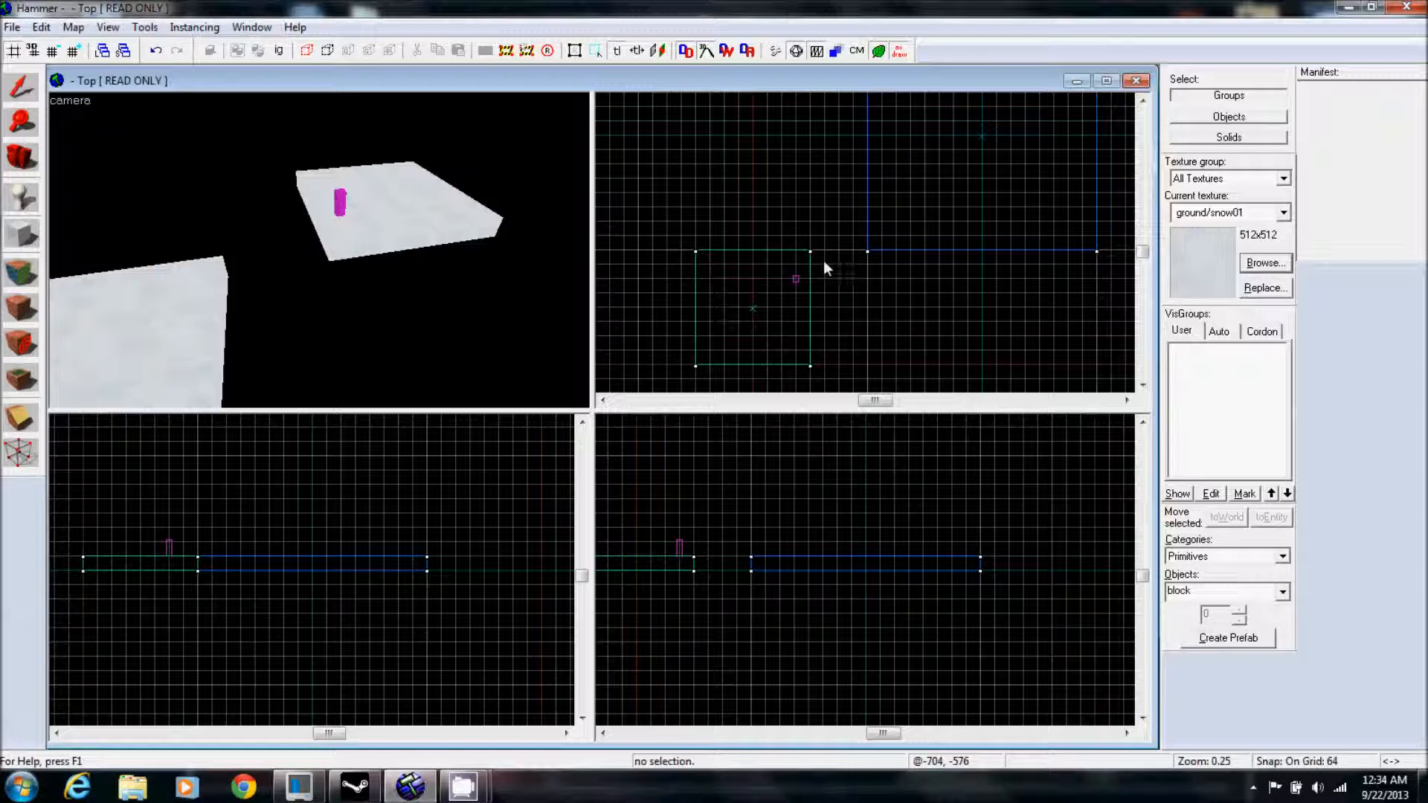
drag(811, 250, 931, 286)
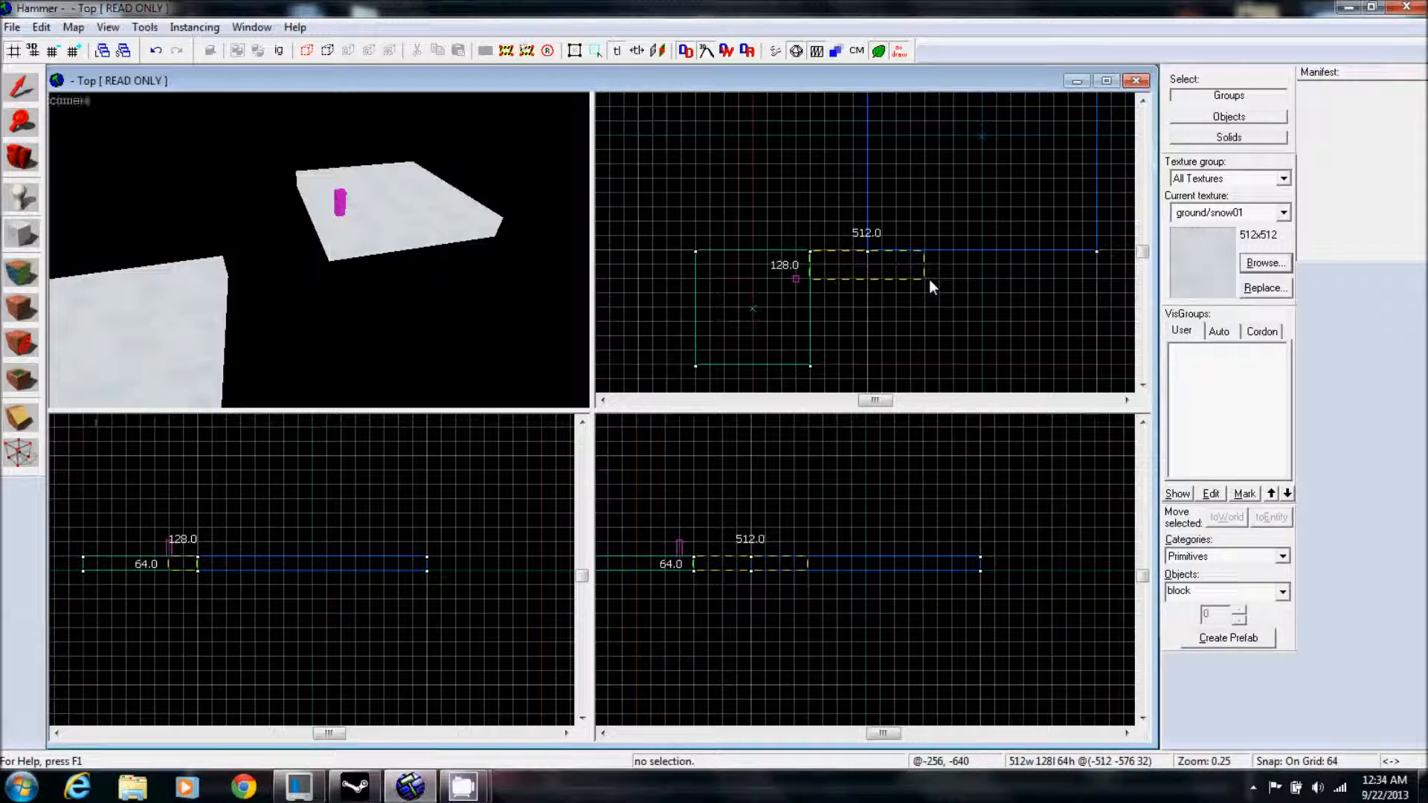
drag(930, 281, 930, 280)
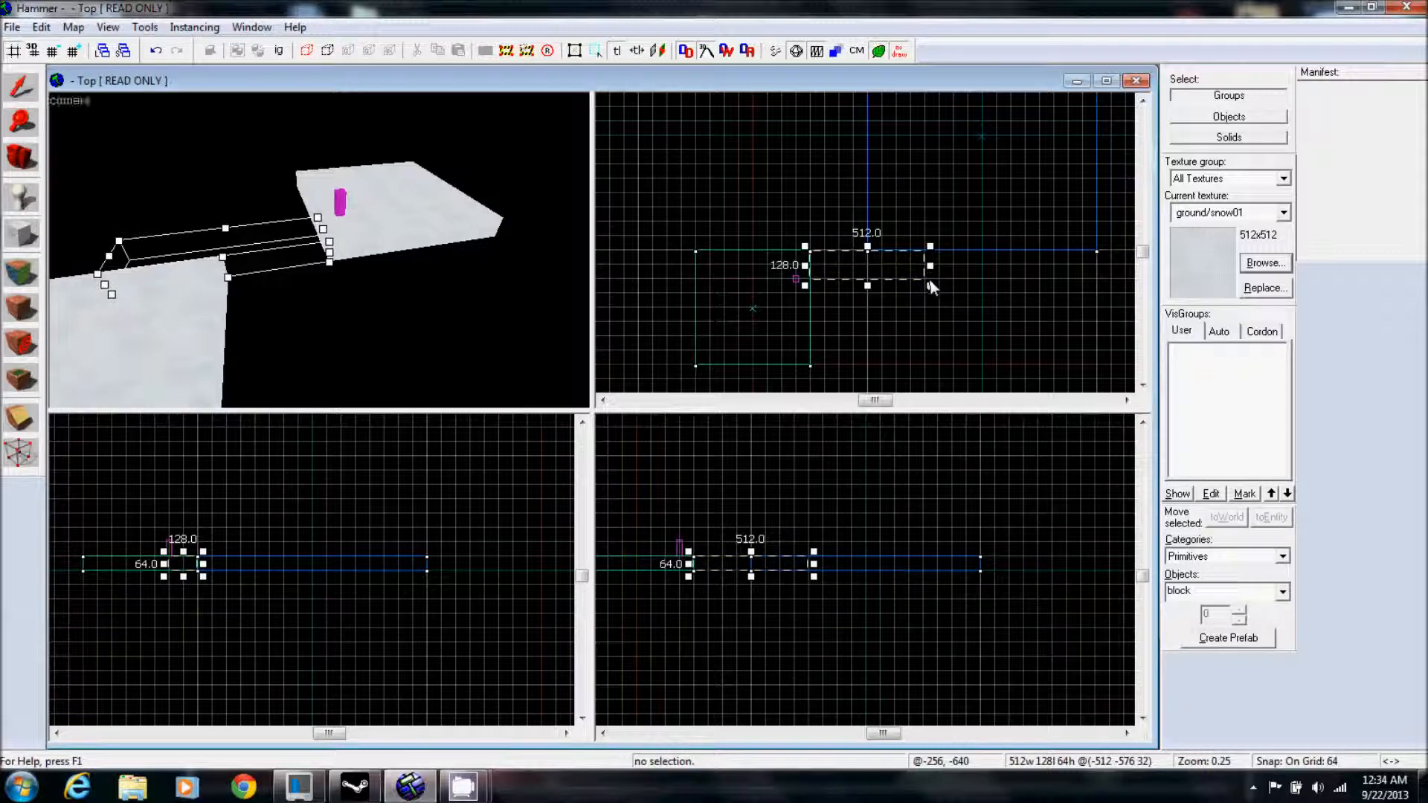
key(Return)
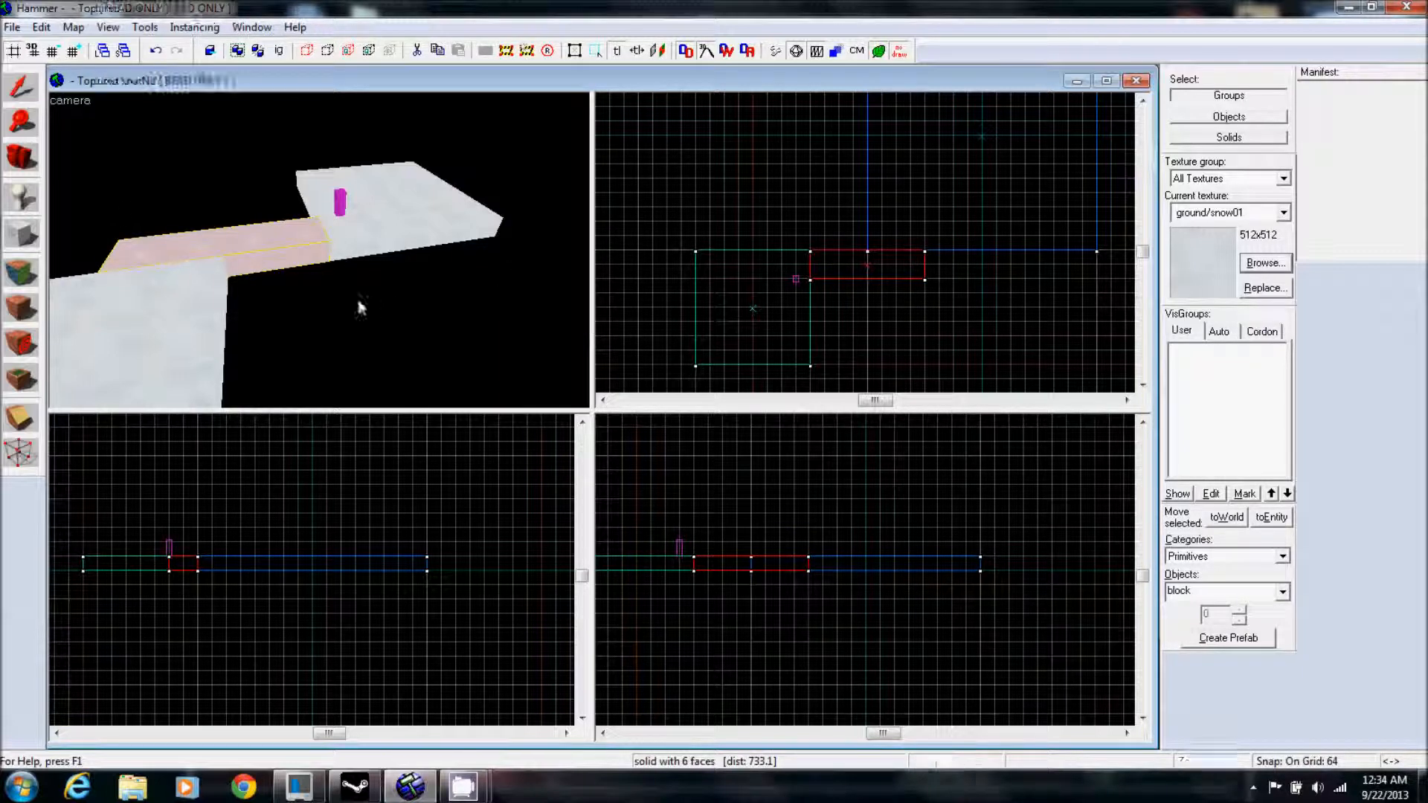
Select the terrorist spawn and move it onto the connecting walkway block in the top view.
key(shift+s)
click(674, 287)
key(z)
key(w)
key(z)
click(193, 264)
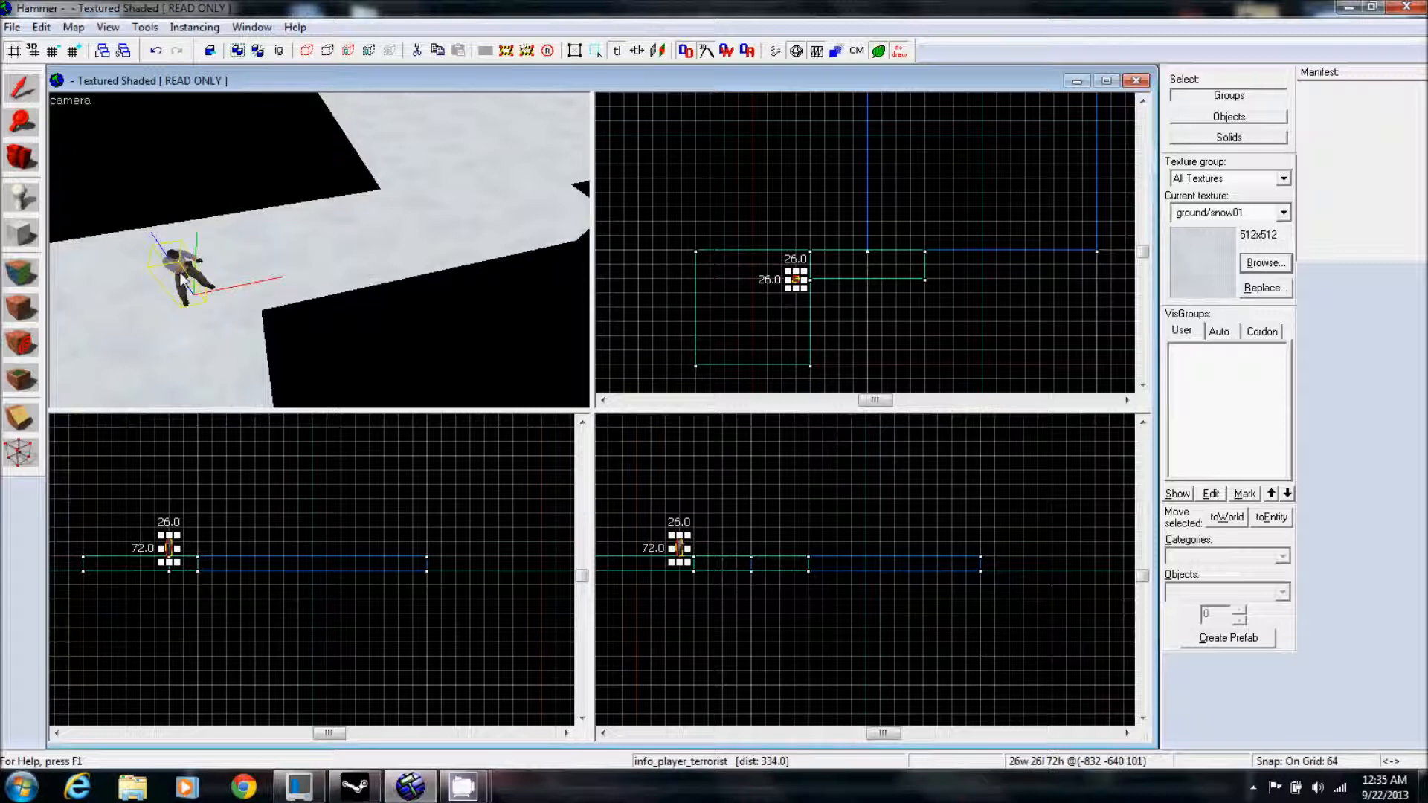
mouse_move(796, 279)
mouse_down()
mouse_move(836, 253)
mouse_move(839, 265)
mouse_up()
Widen the connecting walkway block to 192 units by extending its lower edge in the top view, then deselect it.
key(z)
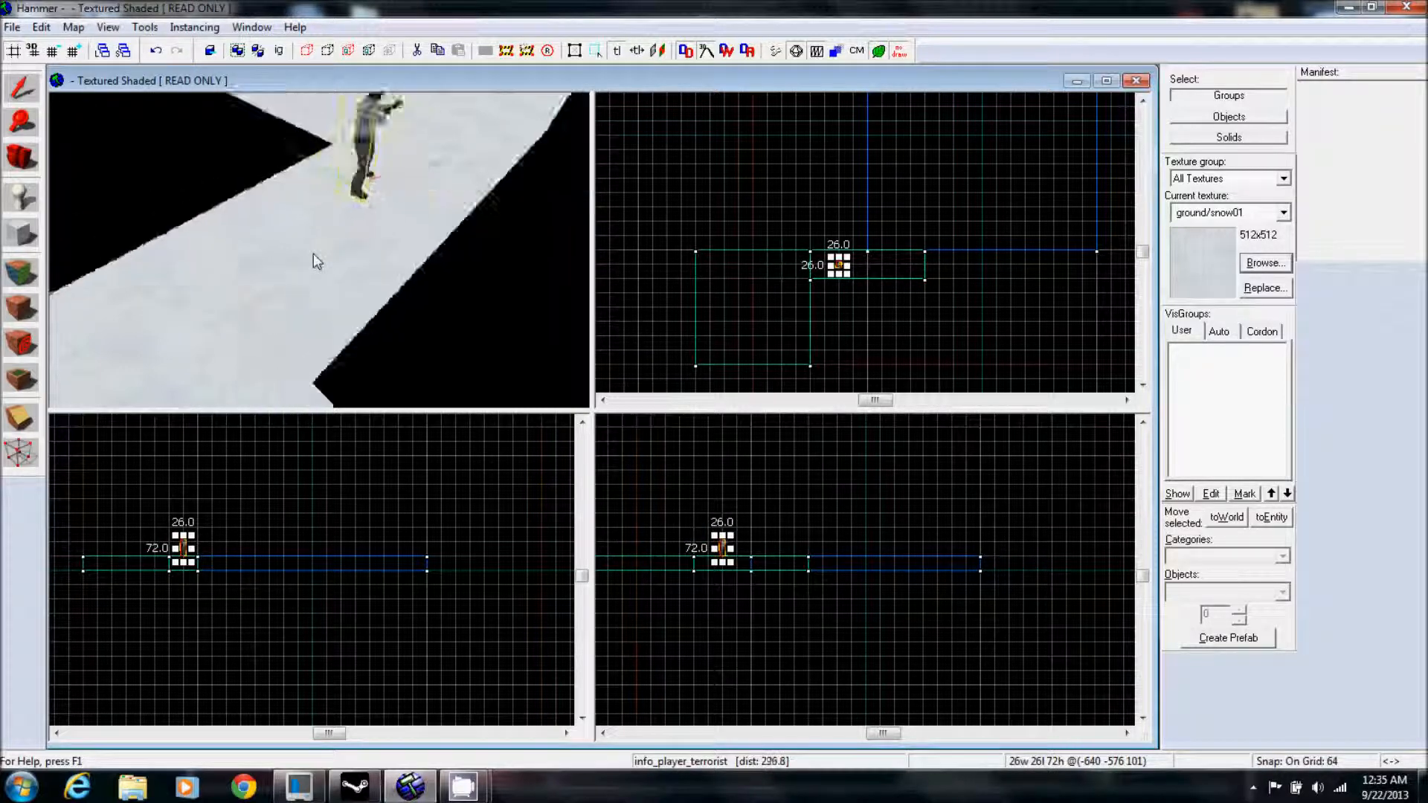
key(z)
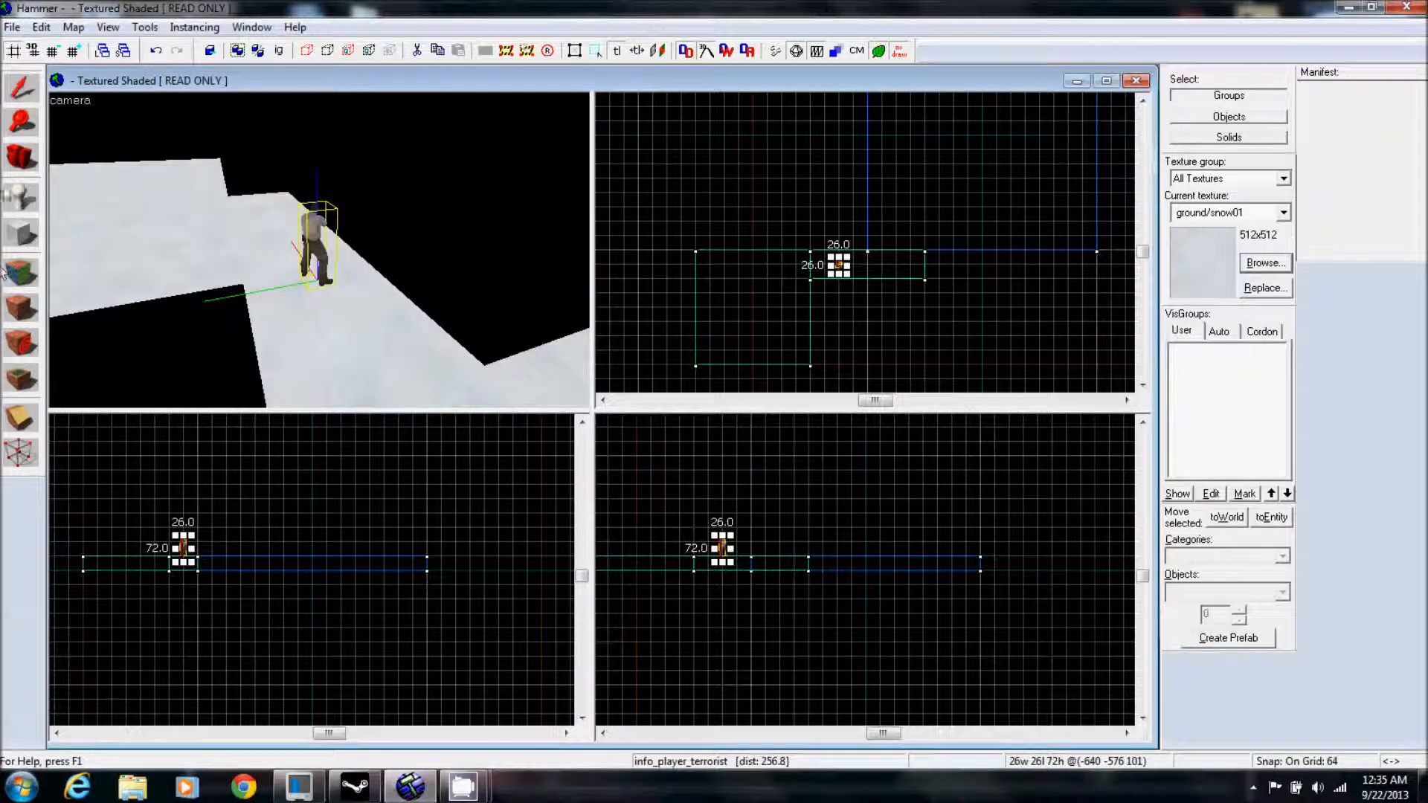
click(311, 320)
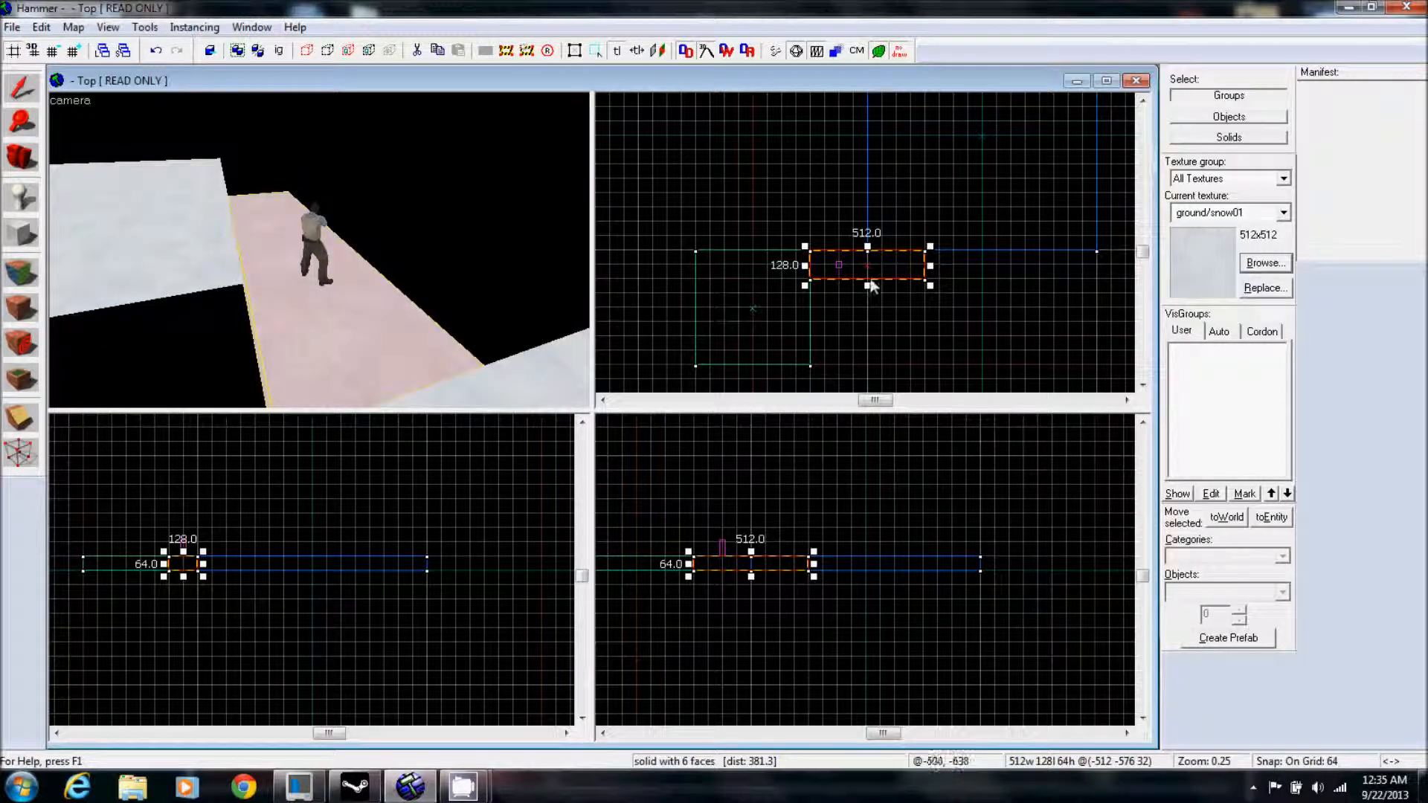
drag(867, 282, 868, 294)
click(877, 320)
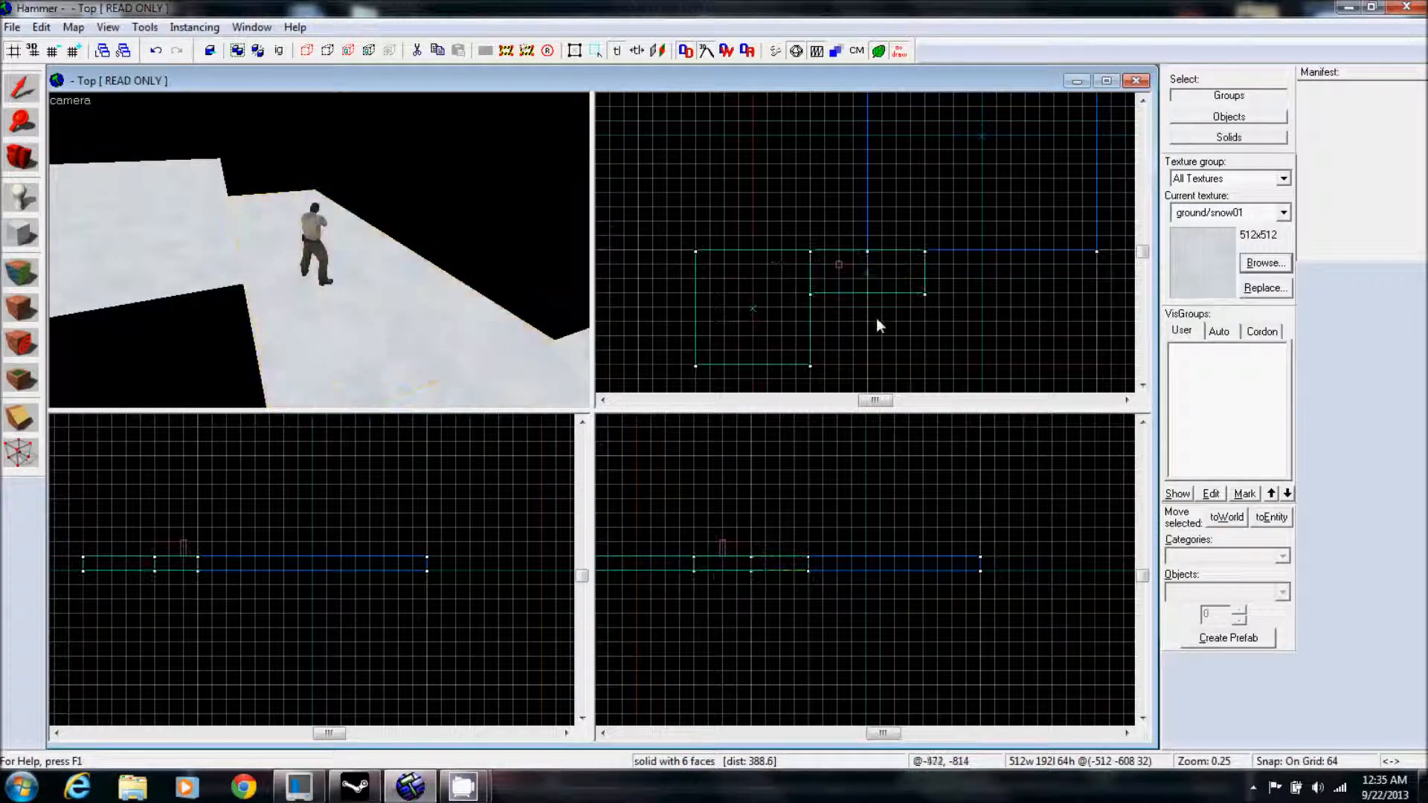
Examine the widened walkway and the connected snow blocks in the camera view and at different scales in the top view.
key(z)
key(w)
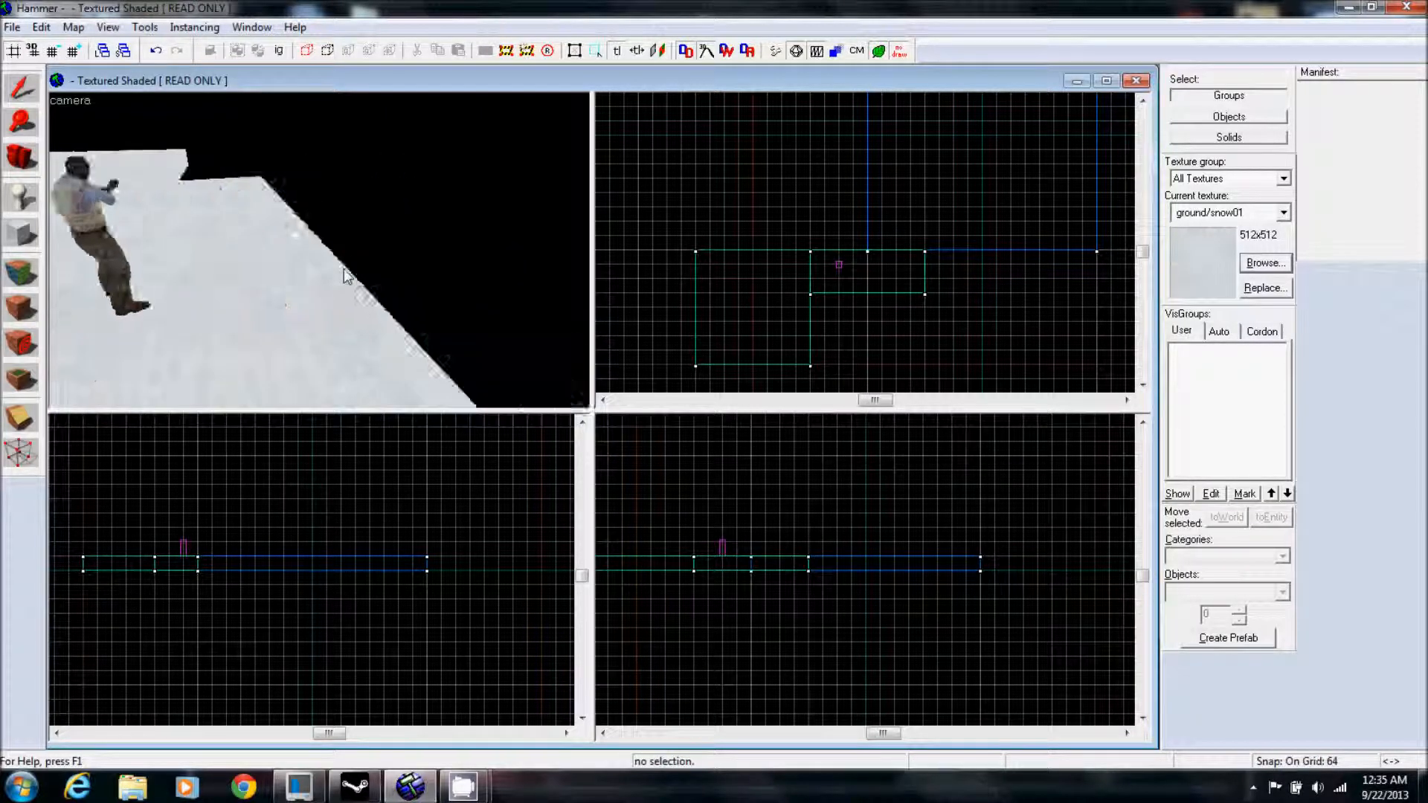
key(w)
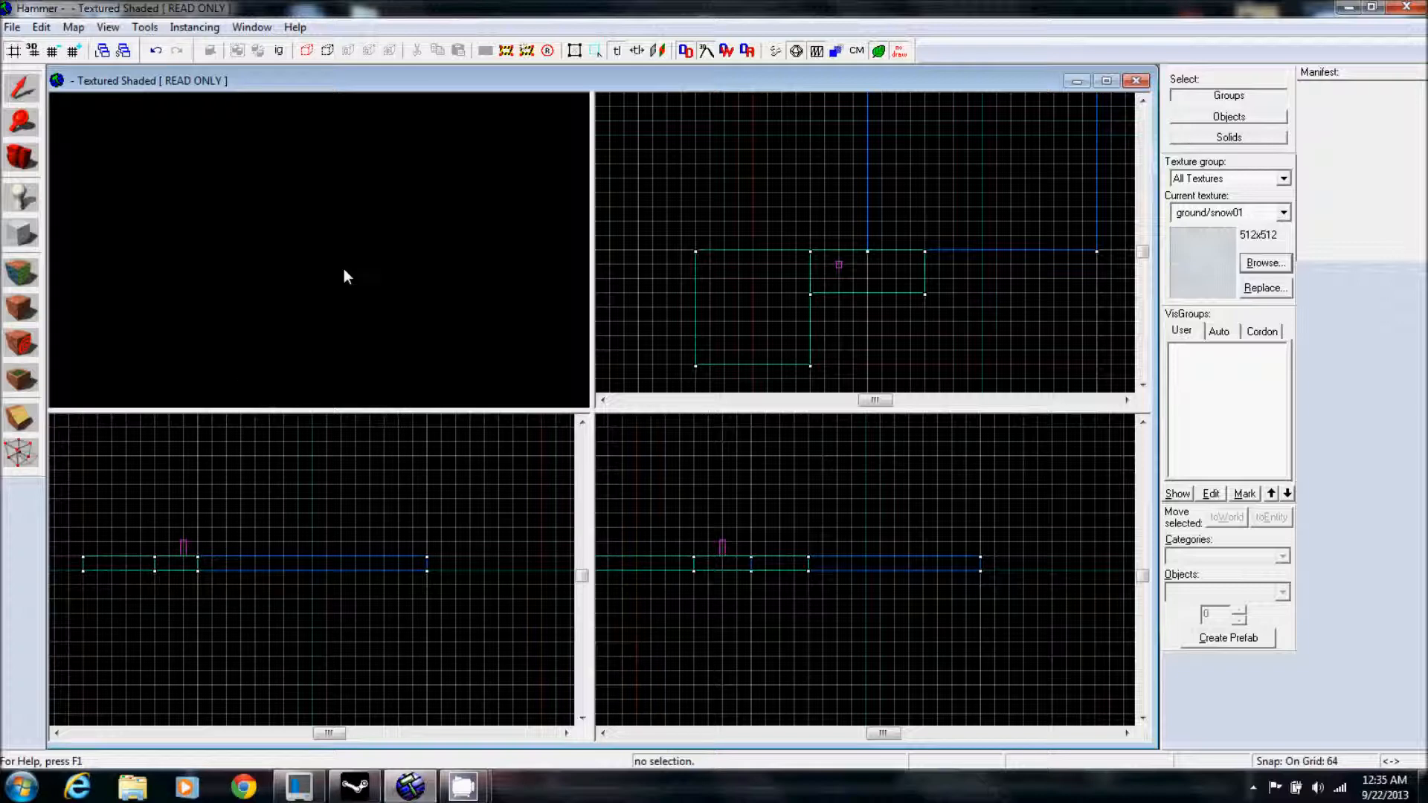
key(w)
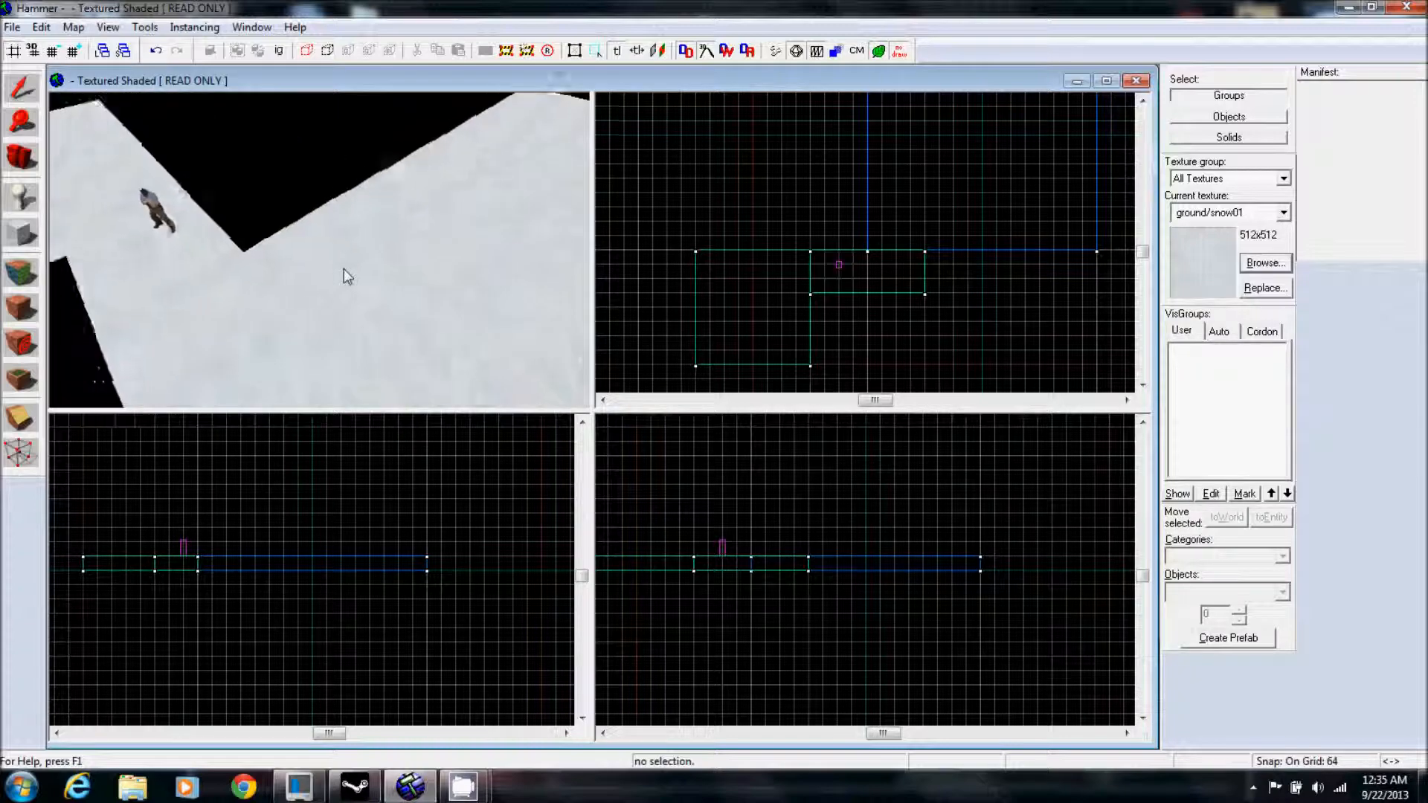
key(s)
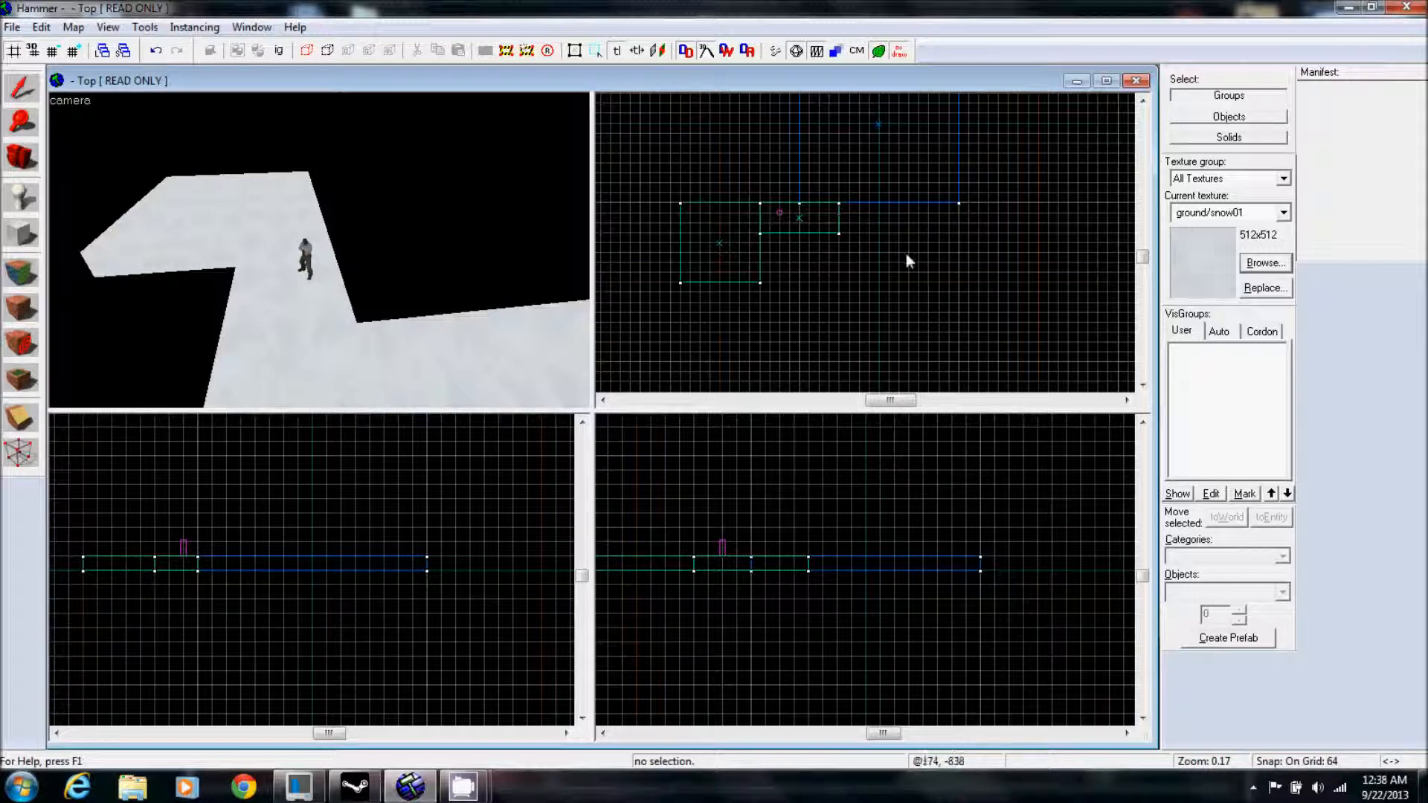
scroll(867, 222, up, 5)
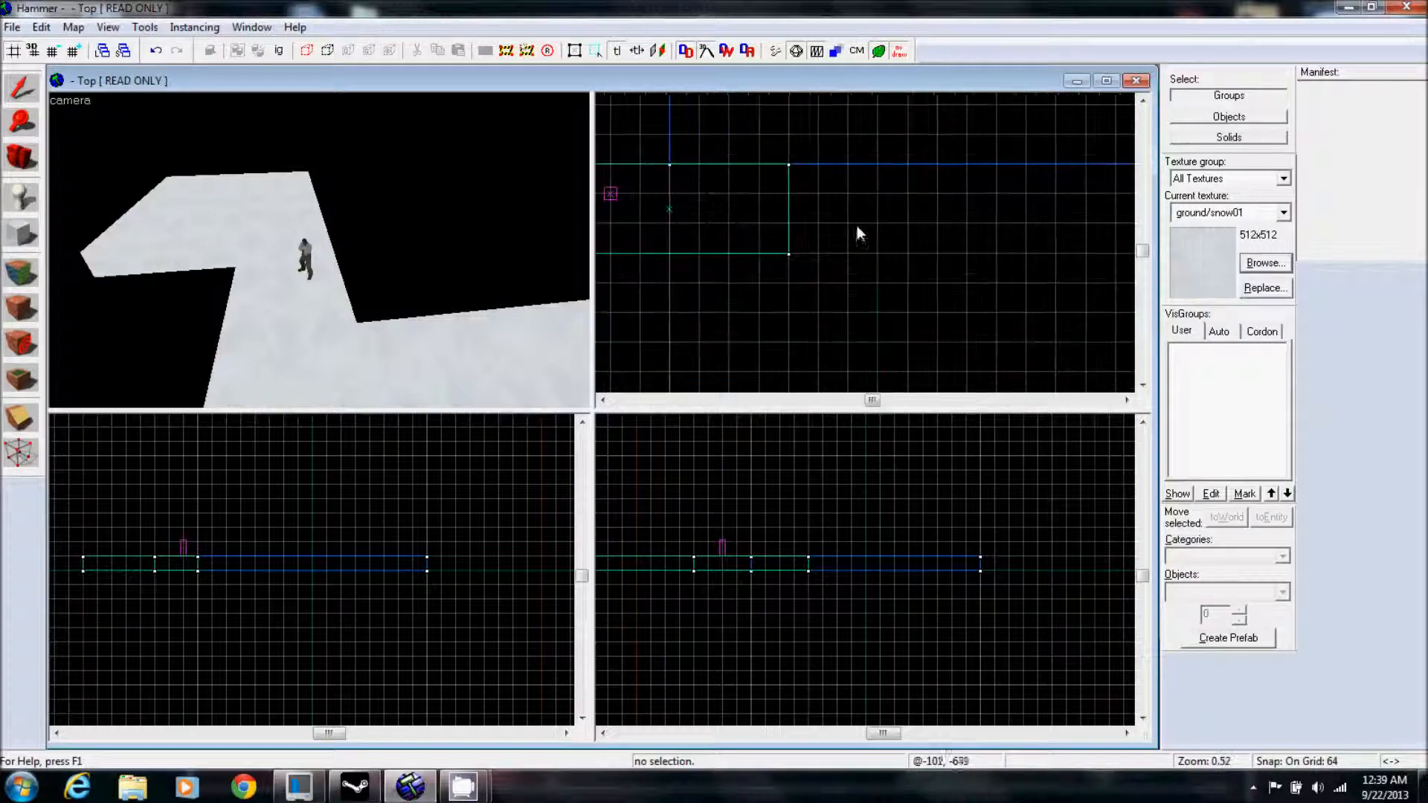
scroll(854, 237, down, 8)
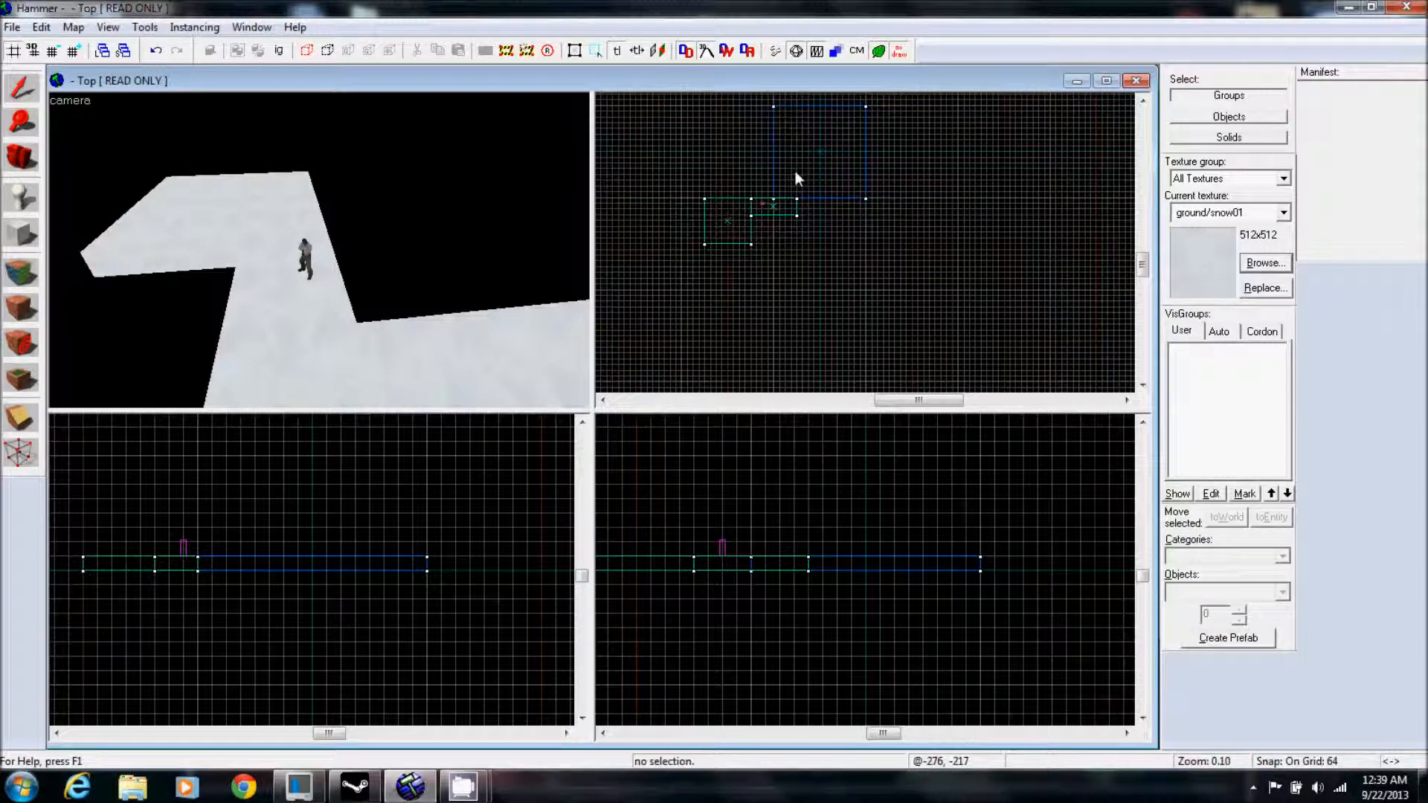
drag(1140, 270, 1141, 234)
click(1142, 386)
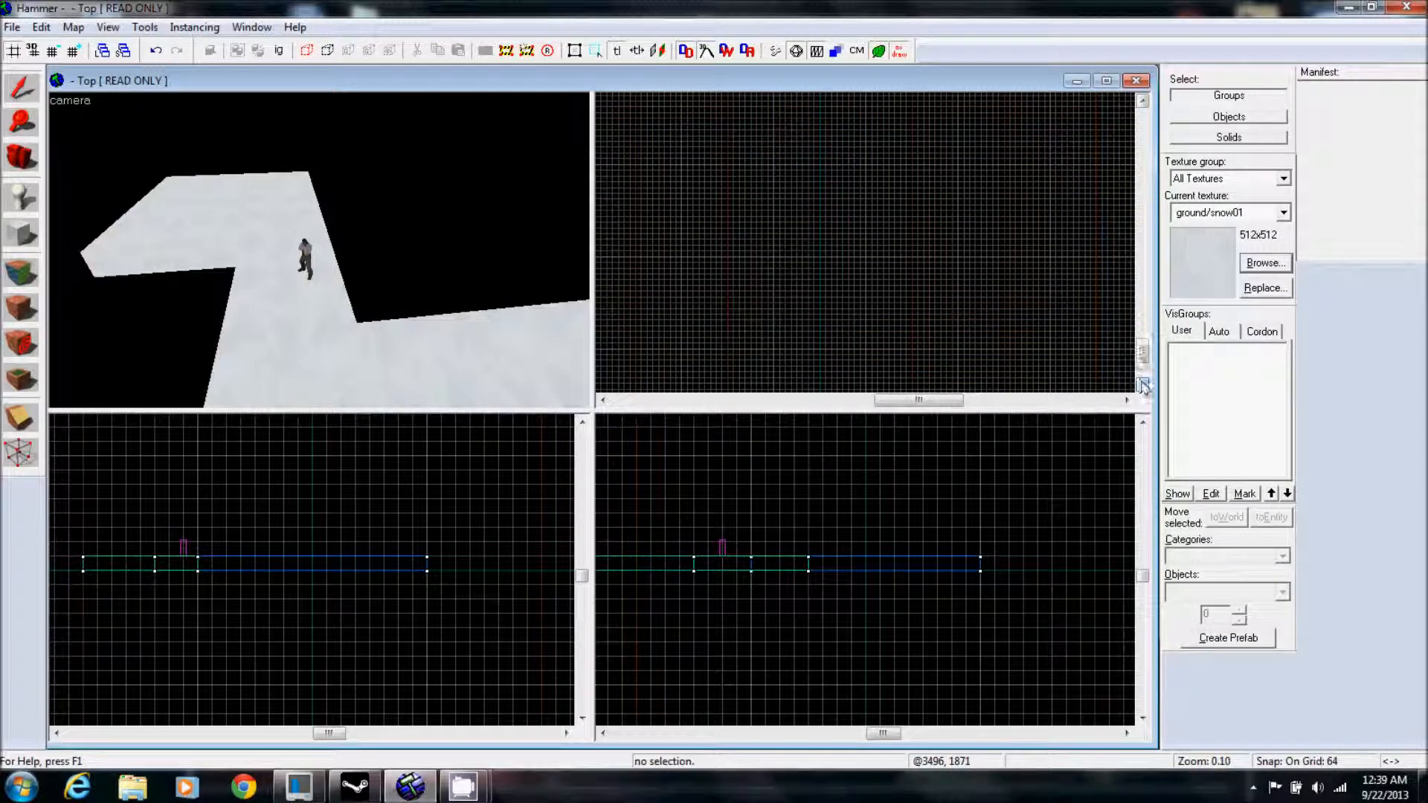
Find the snow blocks in the top view and bring the spawn block and walkway back into close view.
drag(1144, 352, 1146, 210)
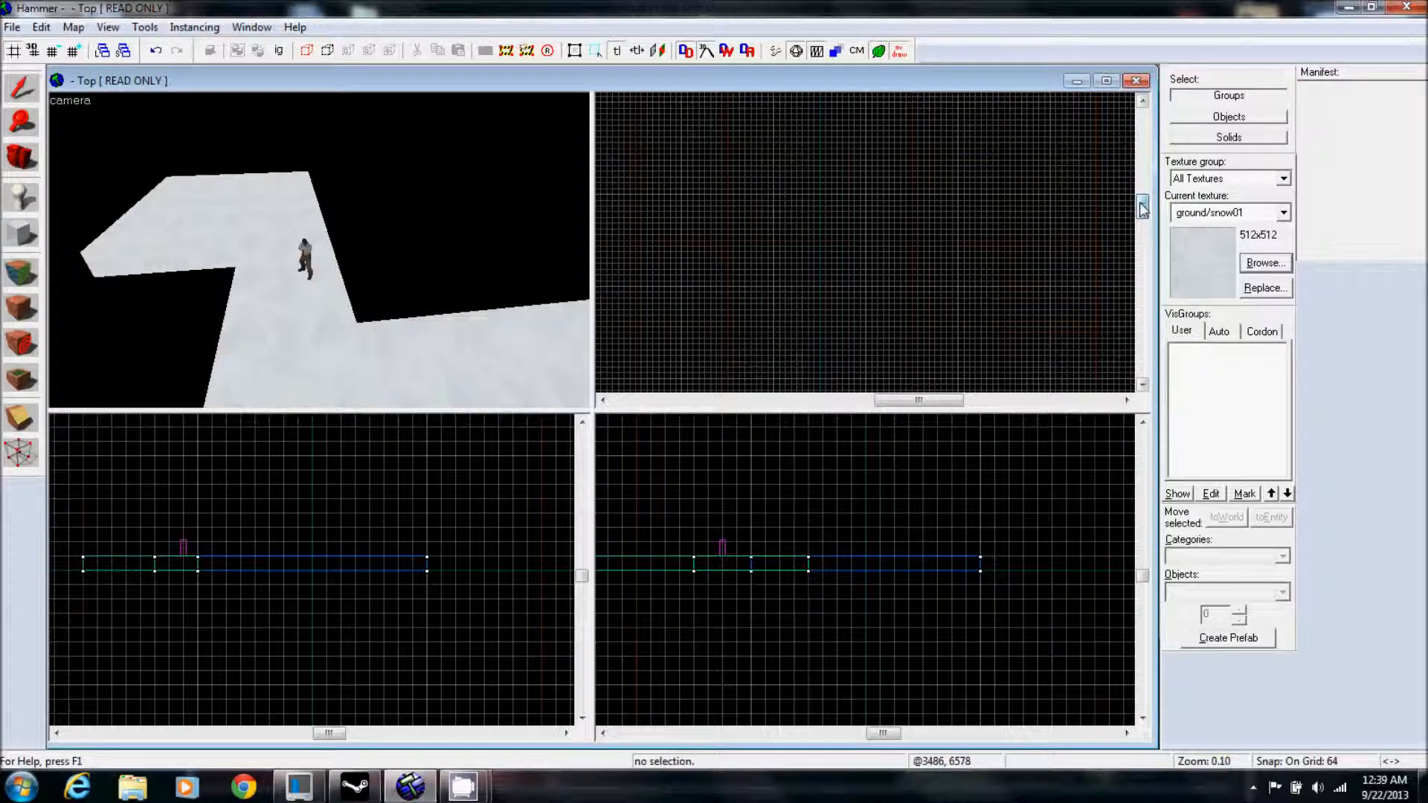
scroll(880, 246, down, 5)
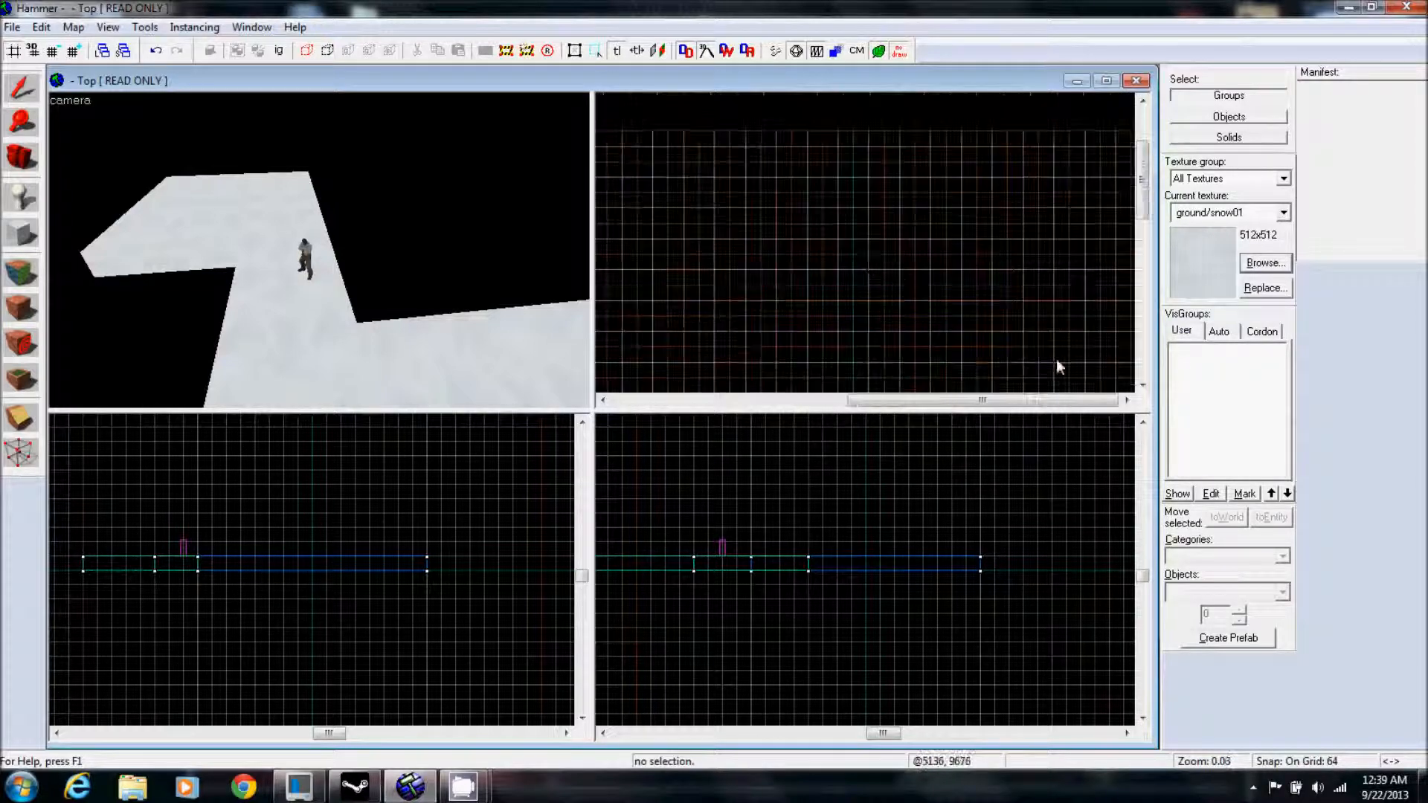
click(1143, 385)
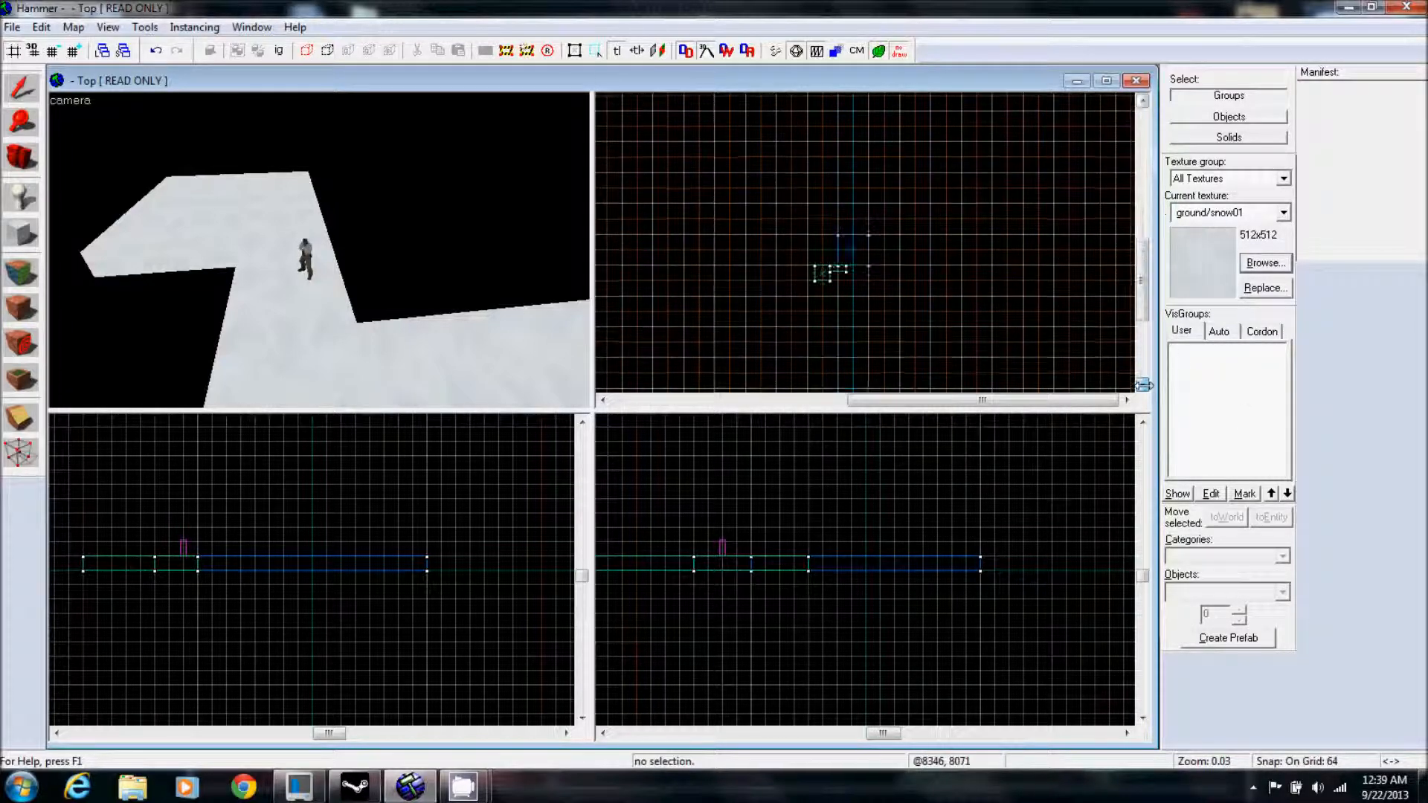
scroll(813, 261, up, 8)
scroll(811, 261, up, 2)
scroll(895, 271, up, 1)
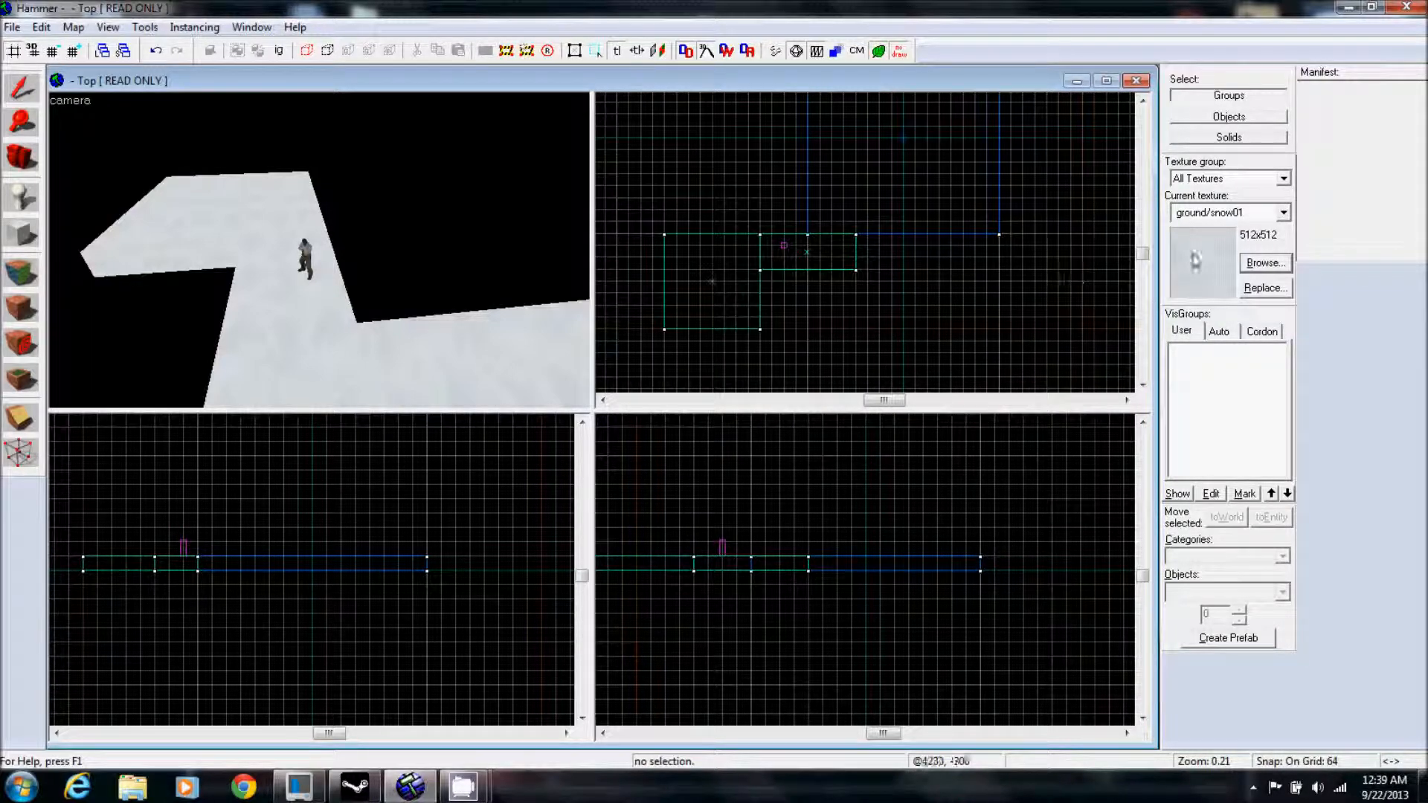
click(1144, 102)
click(1144, 102)
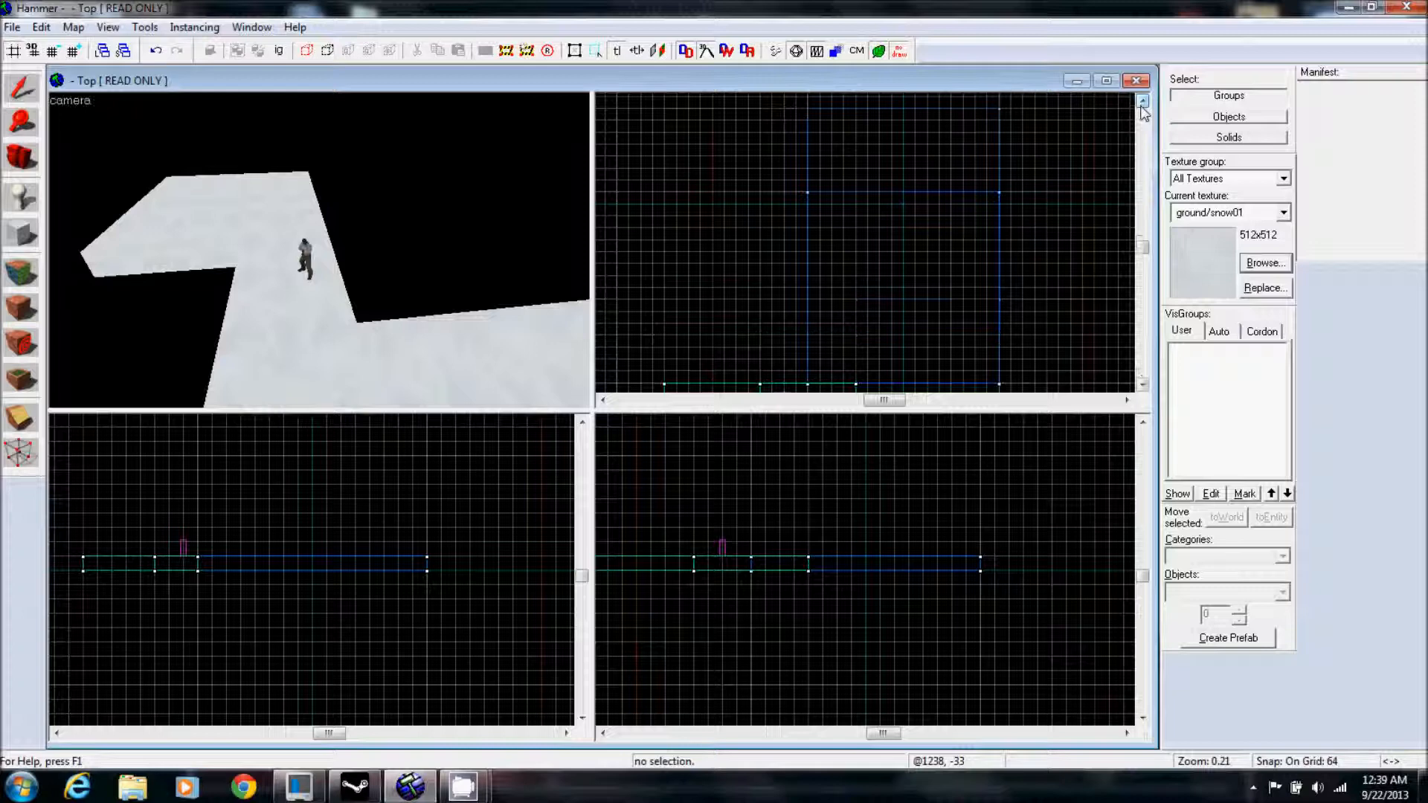
click(21, 234)
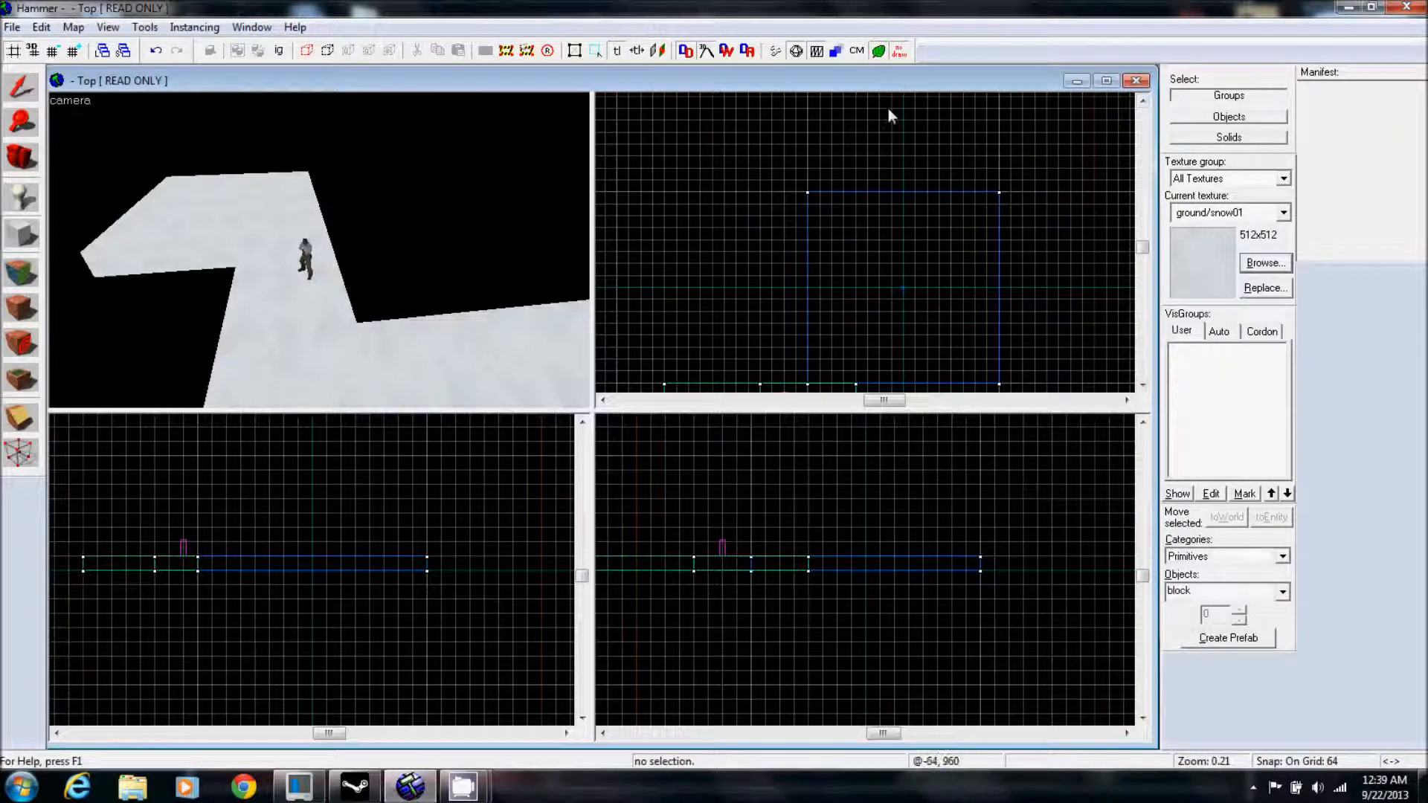
click(1142, 385)
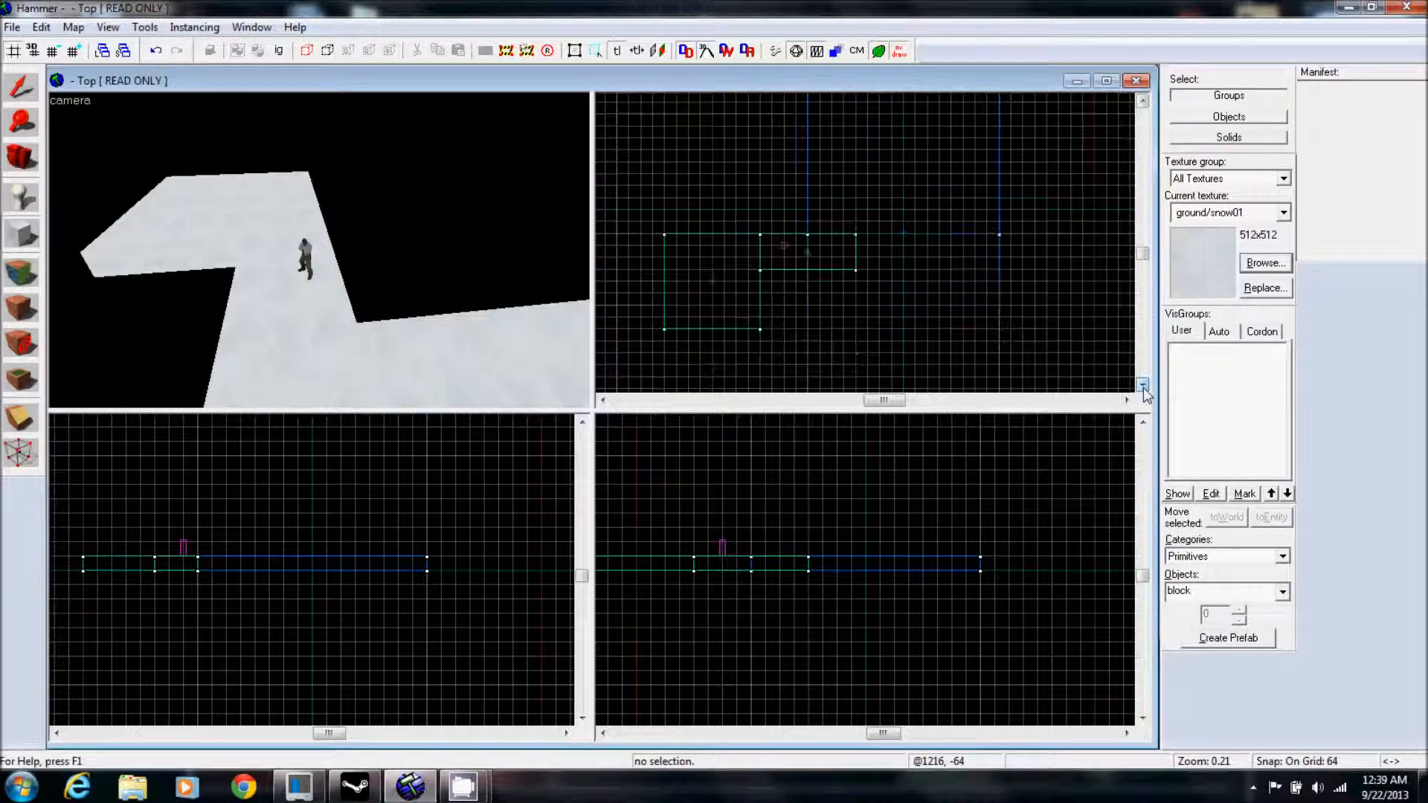
click(1142, 384)
Duplicate the 512 × 512 spawn block and place the copy diagonally beyond the large block's upper-right corner, 192 units above its upper edge.
click(28, 98)
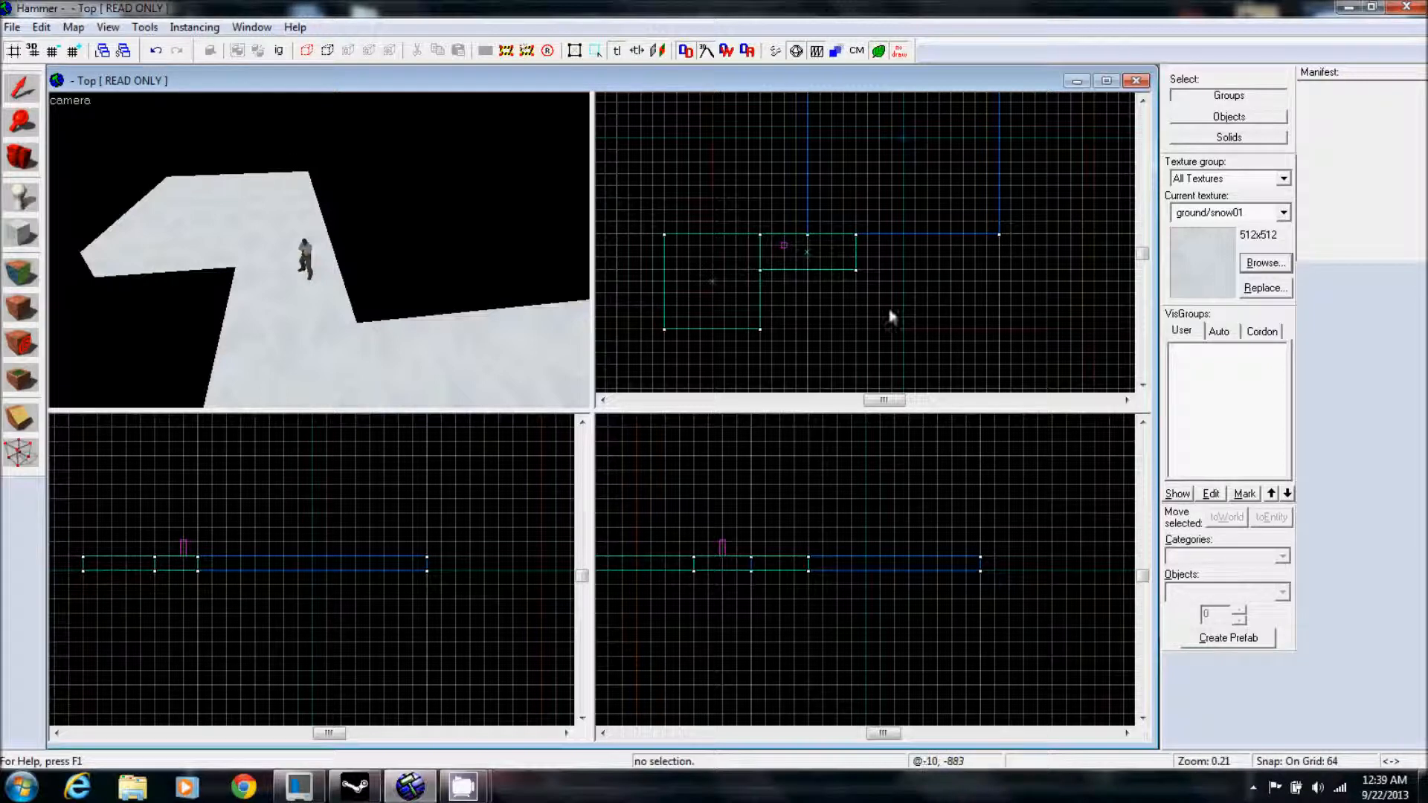
click(177, 219)
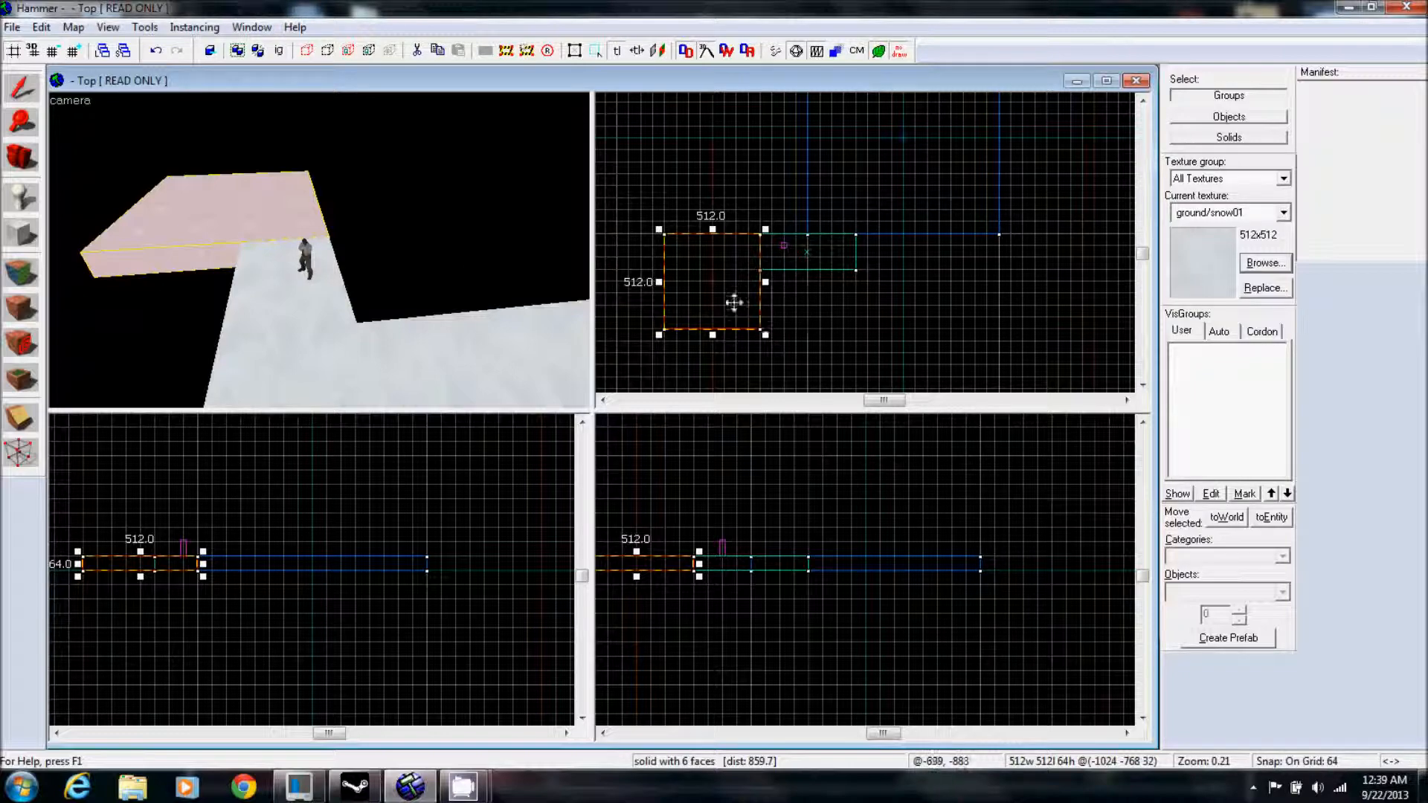
mouse_move(697, 294)
mouse_down()
mouse_move(1011, 14)
mouse_move(1024, 159)
mouse_move(1142, 28)
mouse_move(1004, 169)
mouse_move(1023, 191)
mouse_move(1022, 158)
mouse_up()
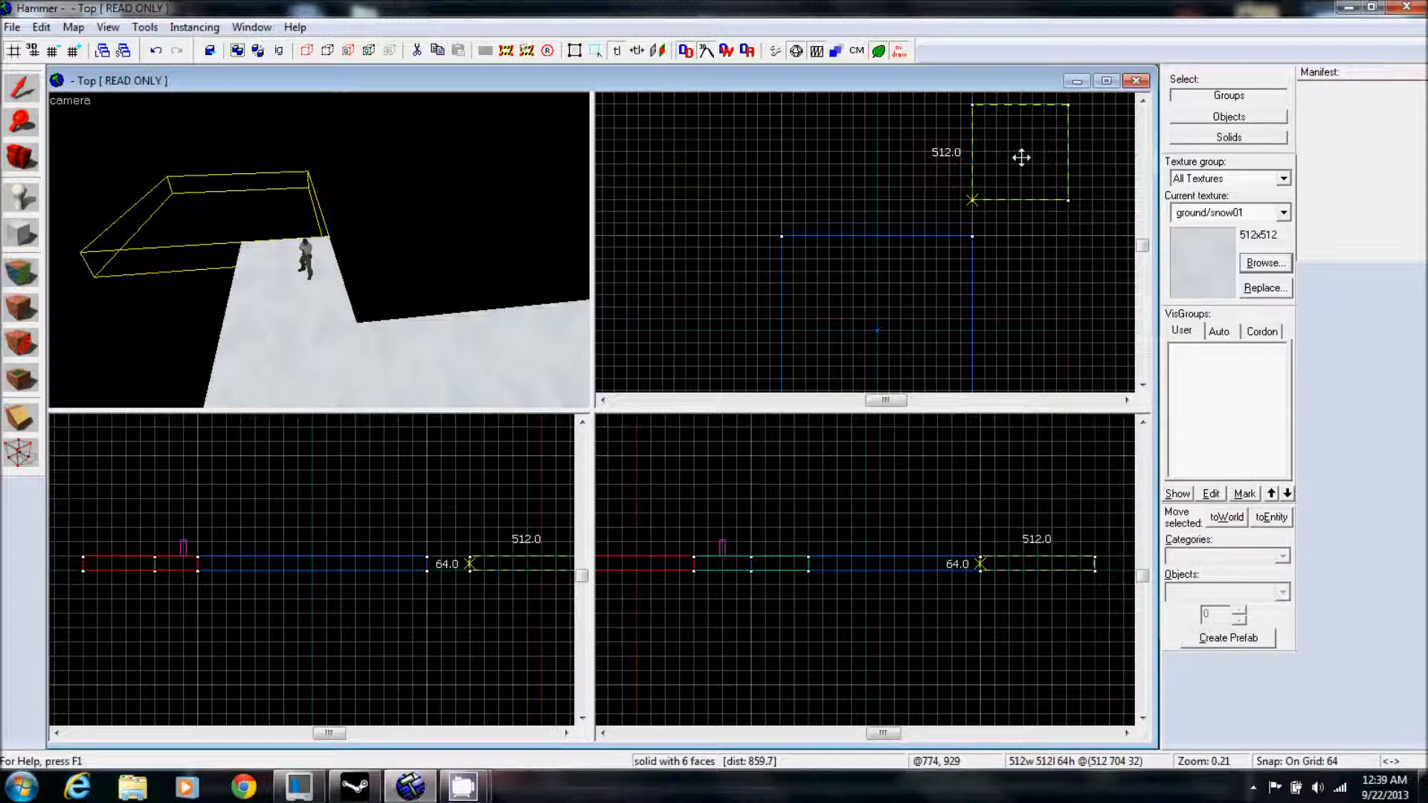
drag(1022, 157, 1022, 155)
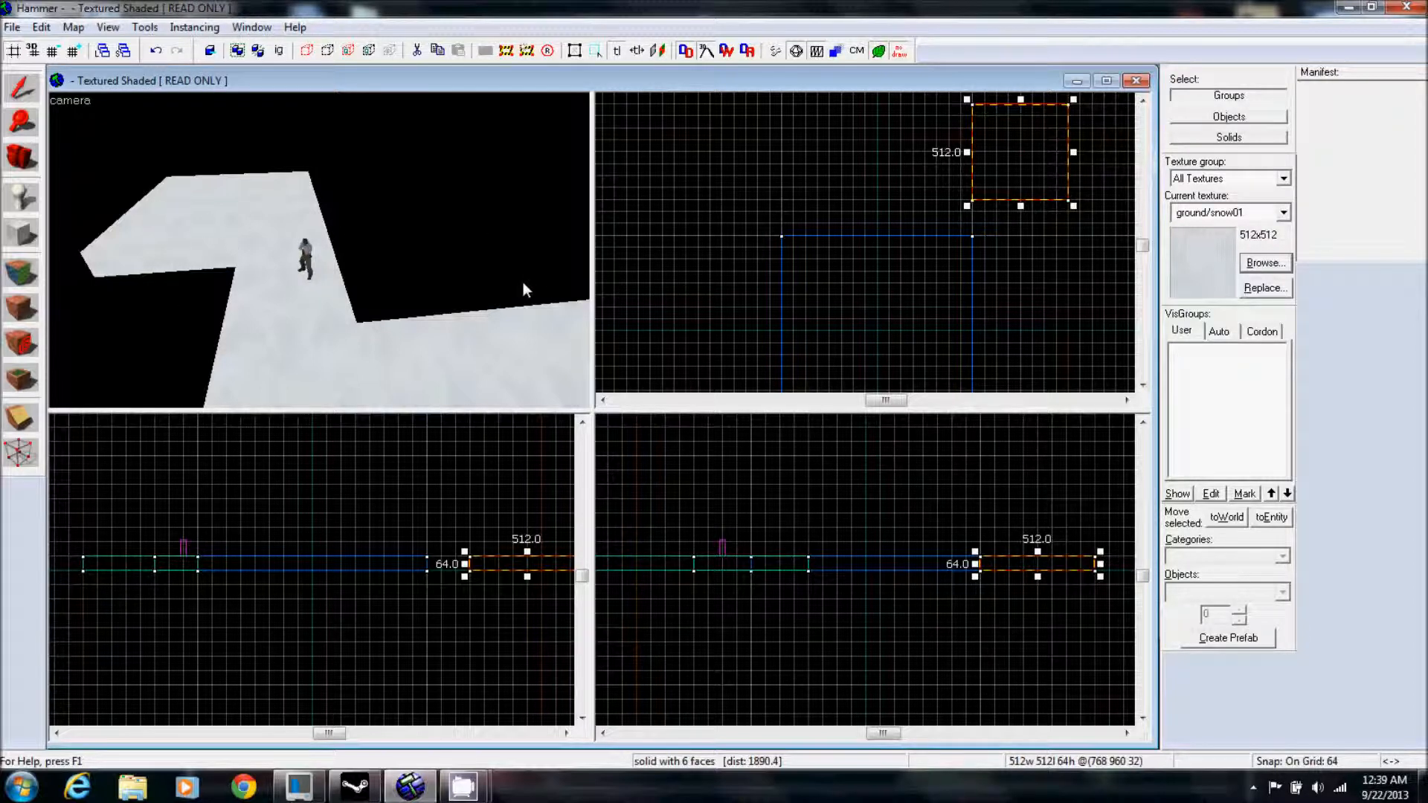
key(z)
key(w)
key(w)
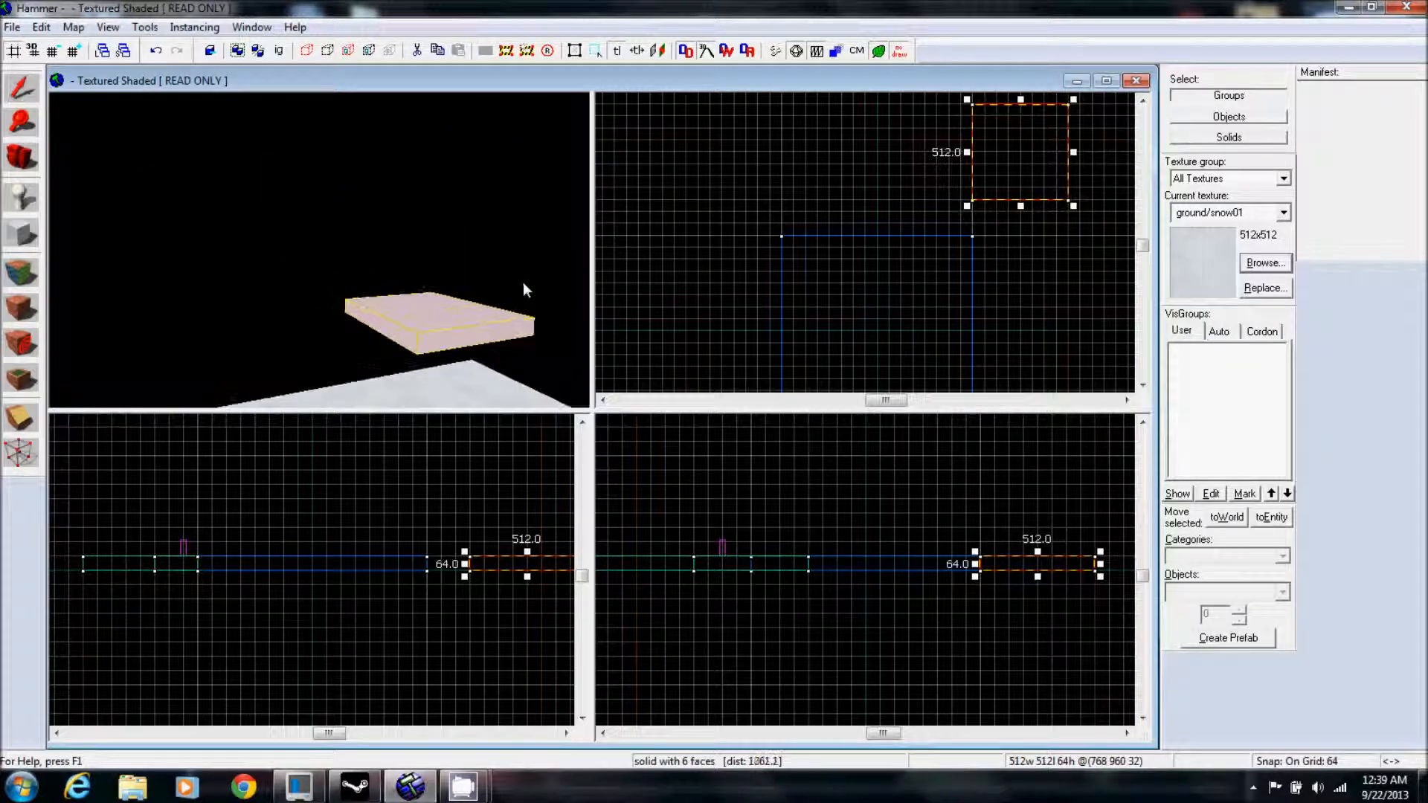
key(s)
key(z)
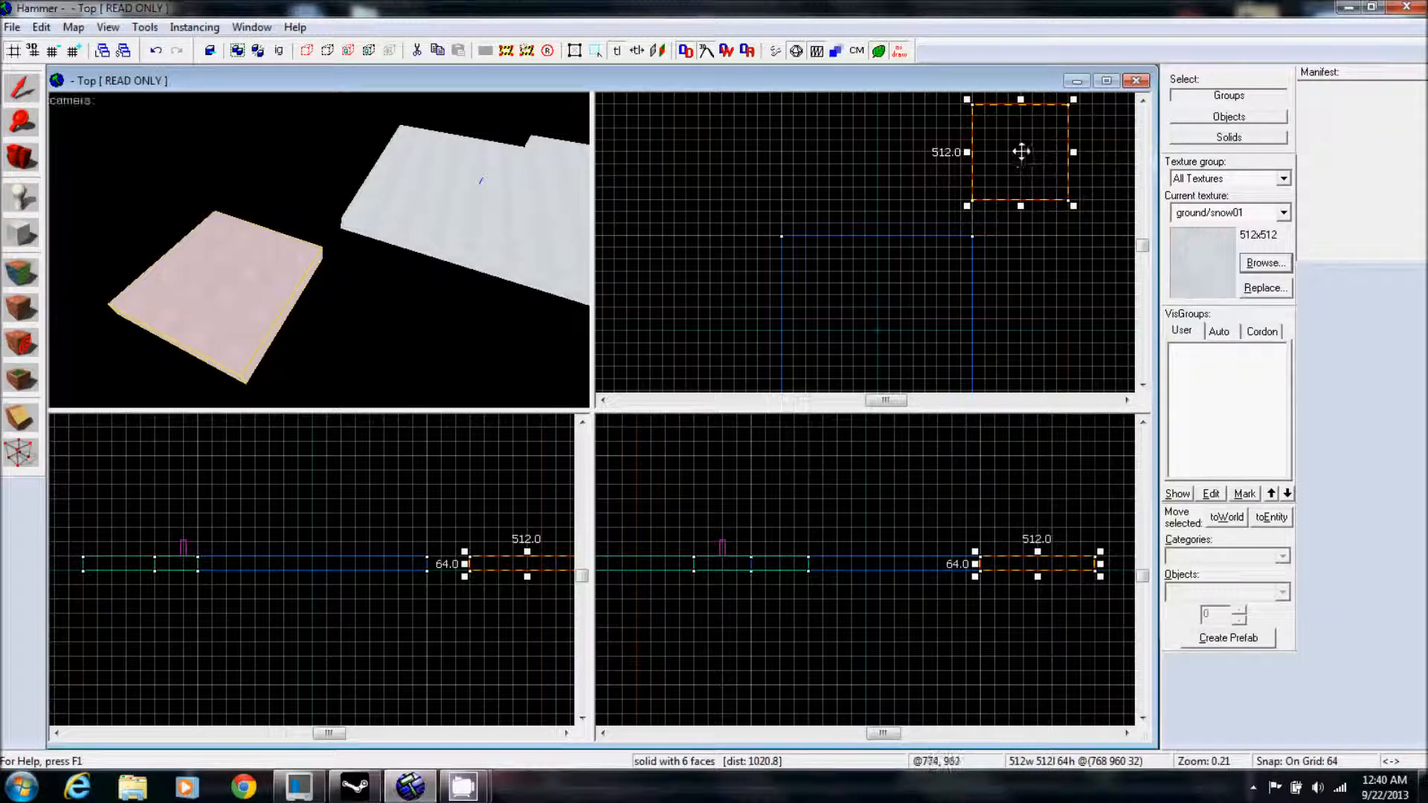
Try the copied block directly above the right half of the large block, return it to the diagonal position and deselect it.
drag(1021, 152, 926, 151)
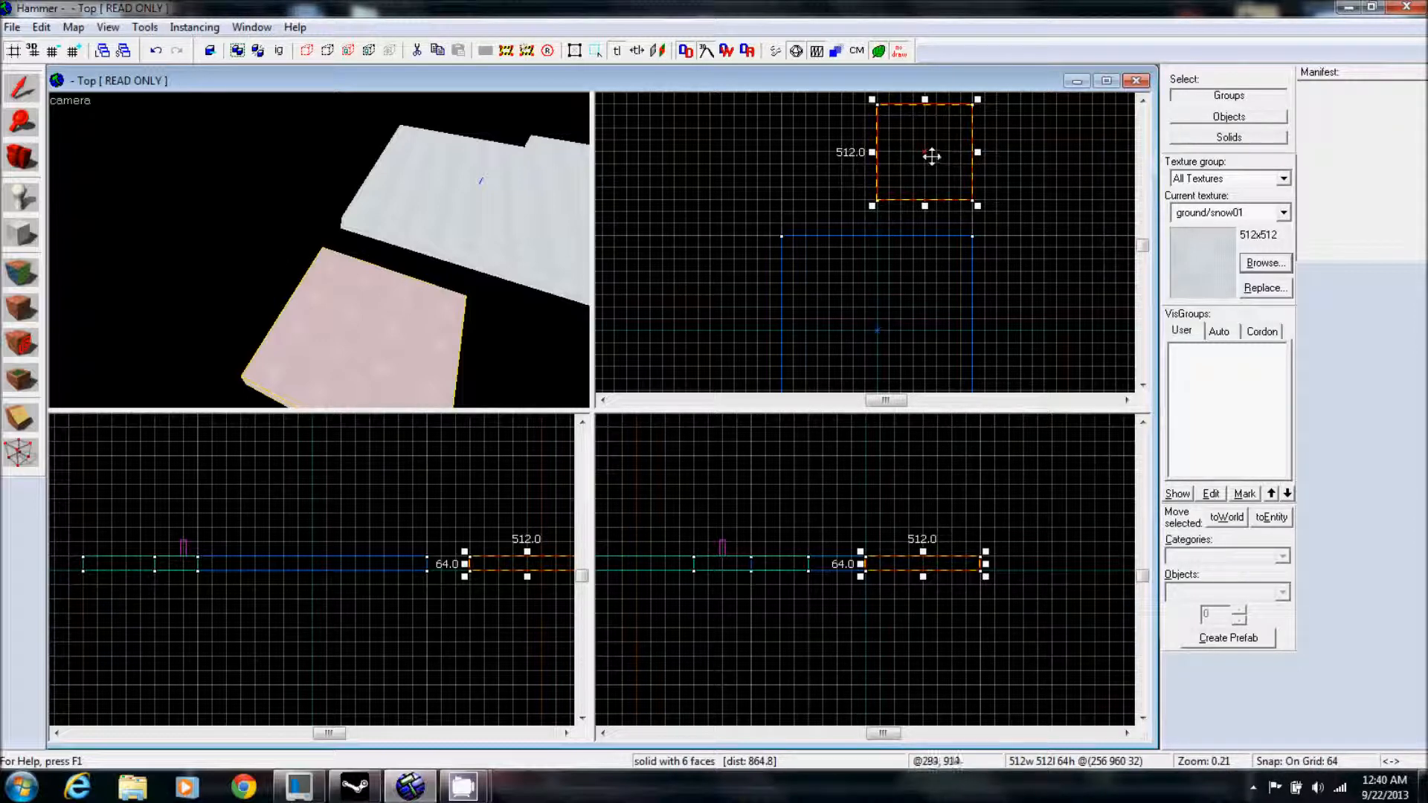
click(1142, 384)
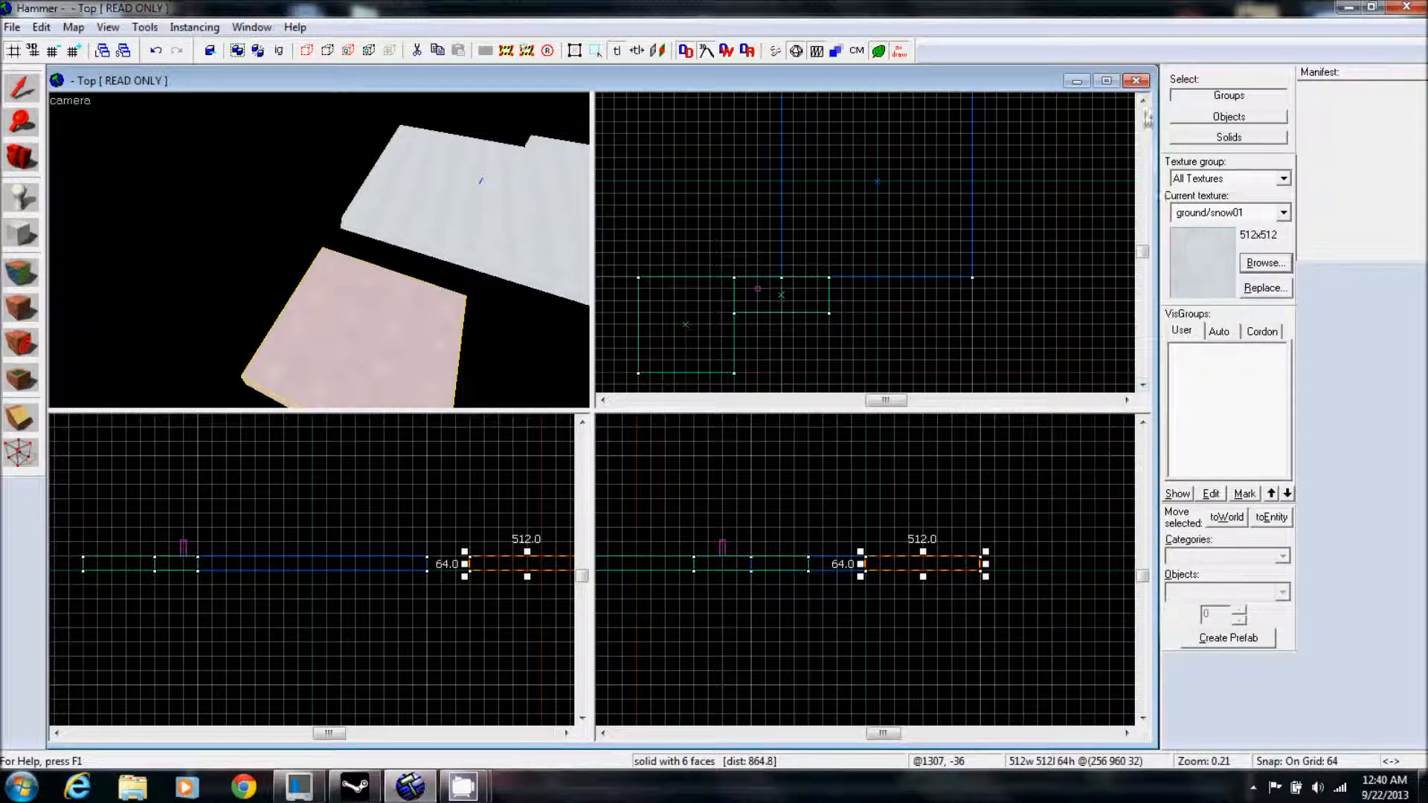
click(1144, 109)
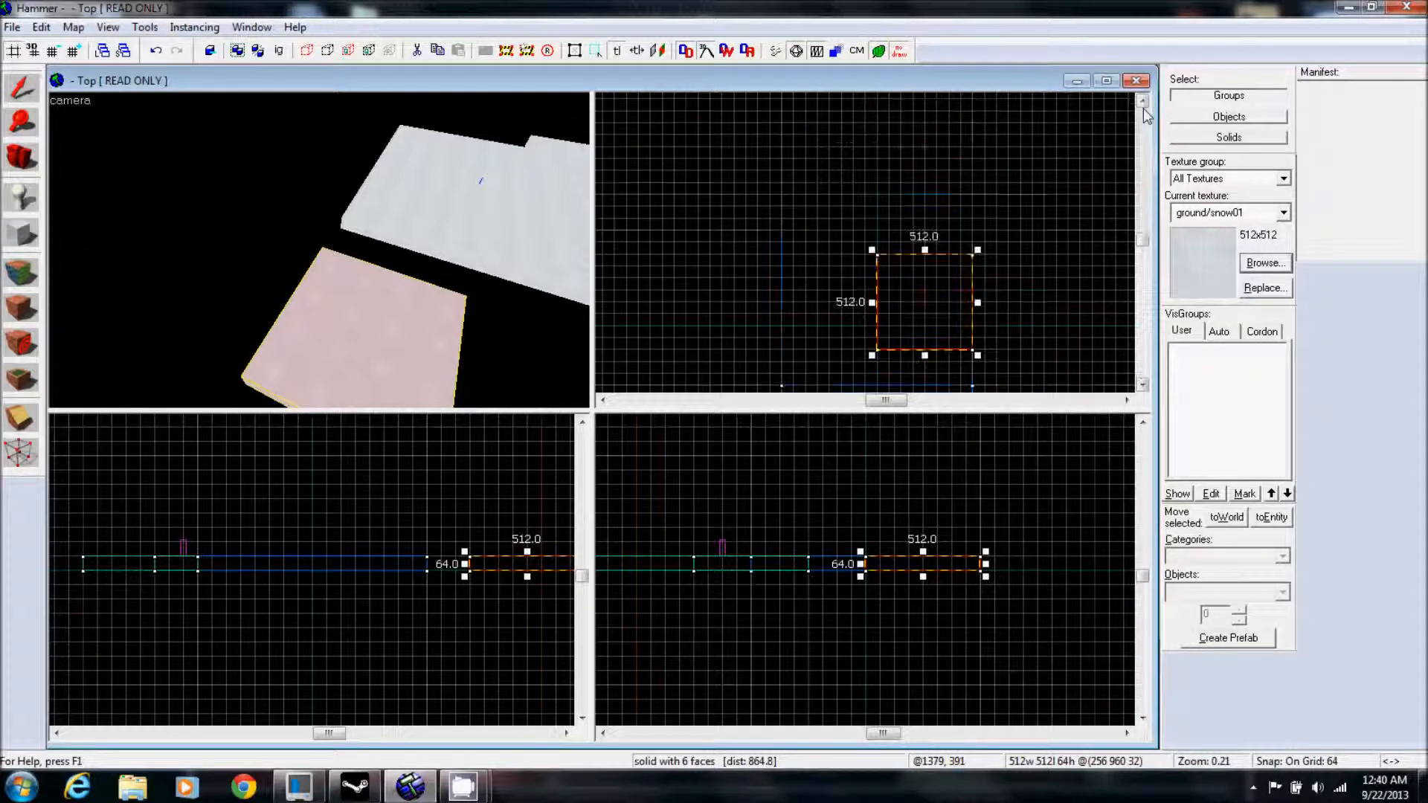
click(1143, 385)
drag(925, 232, 1020, 230)
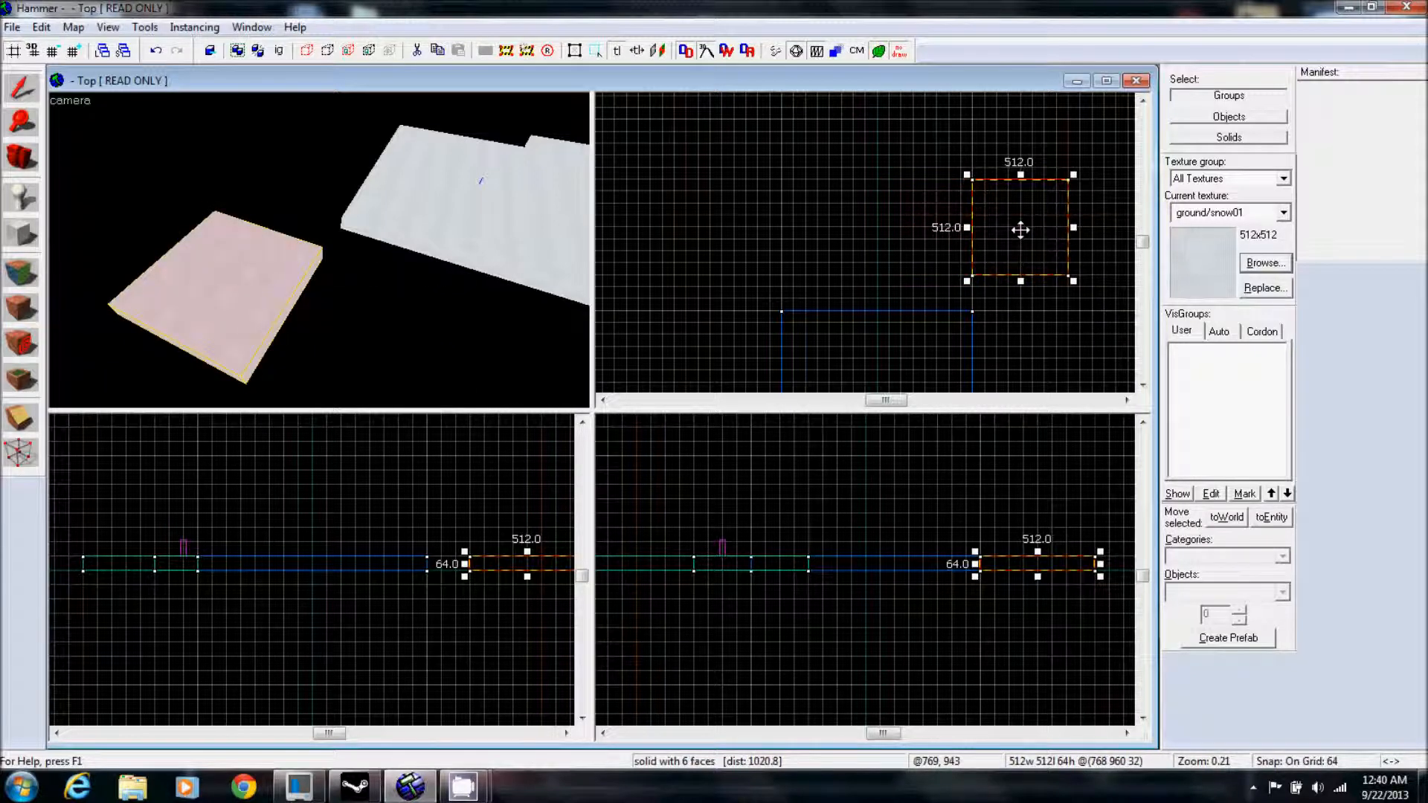
click(1079, 356)
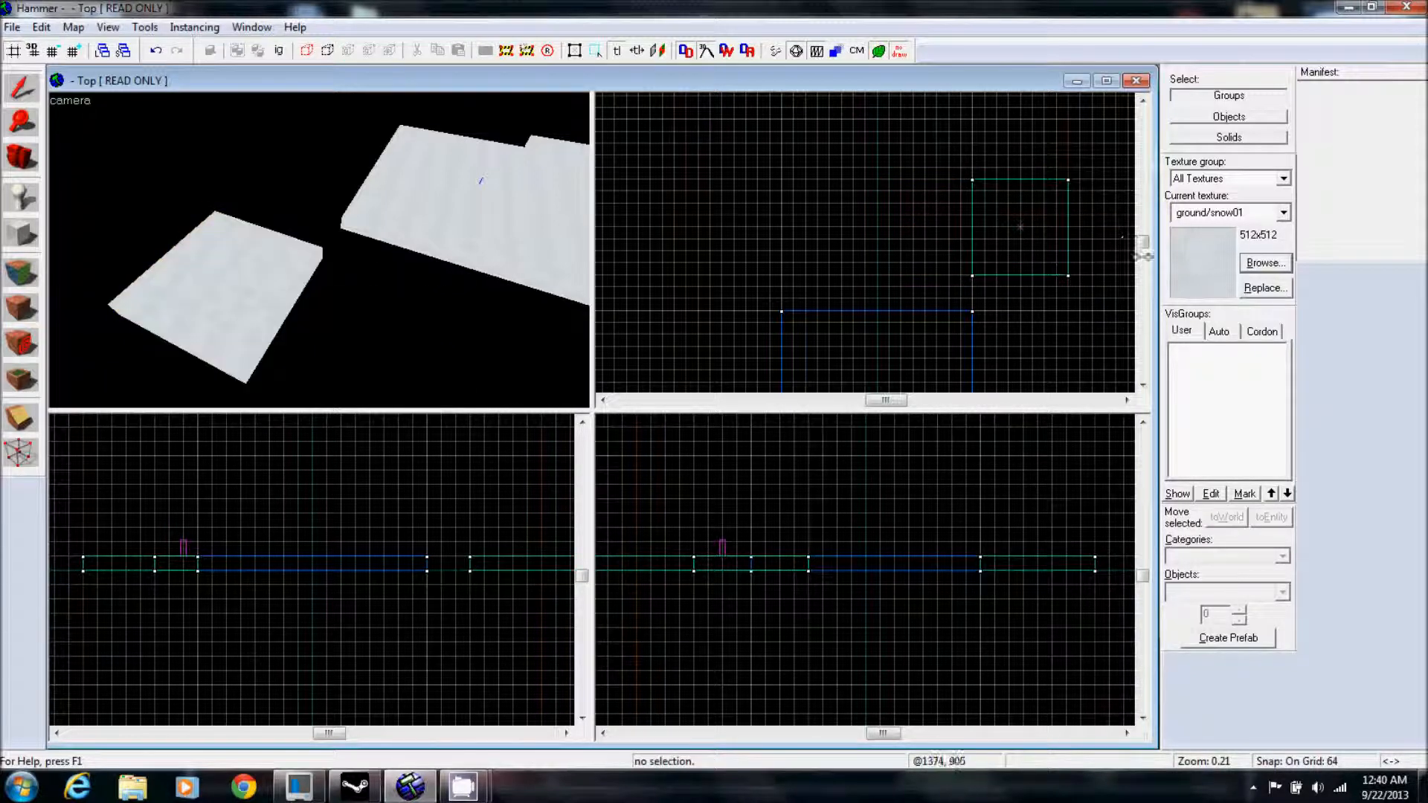
Duplicate the 512 × 192 walkway and place the copy between the large block's upper edge and the copied spawn block.
click(1142, 385)
click(1142, 385)
click(1143, 385)
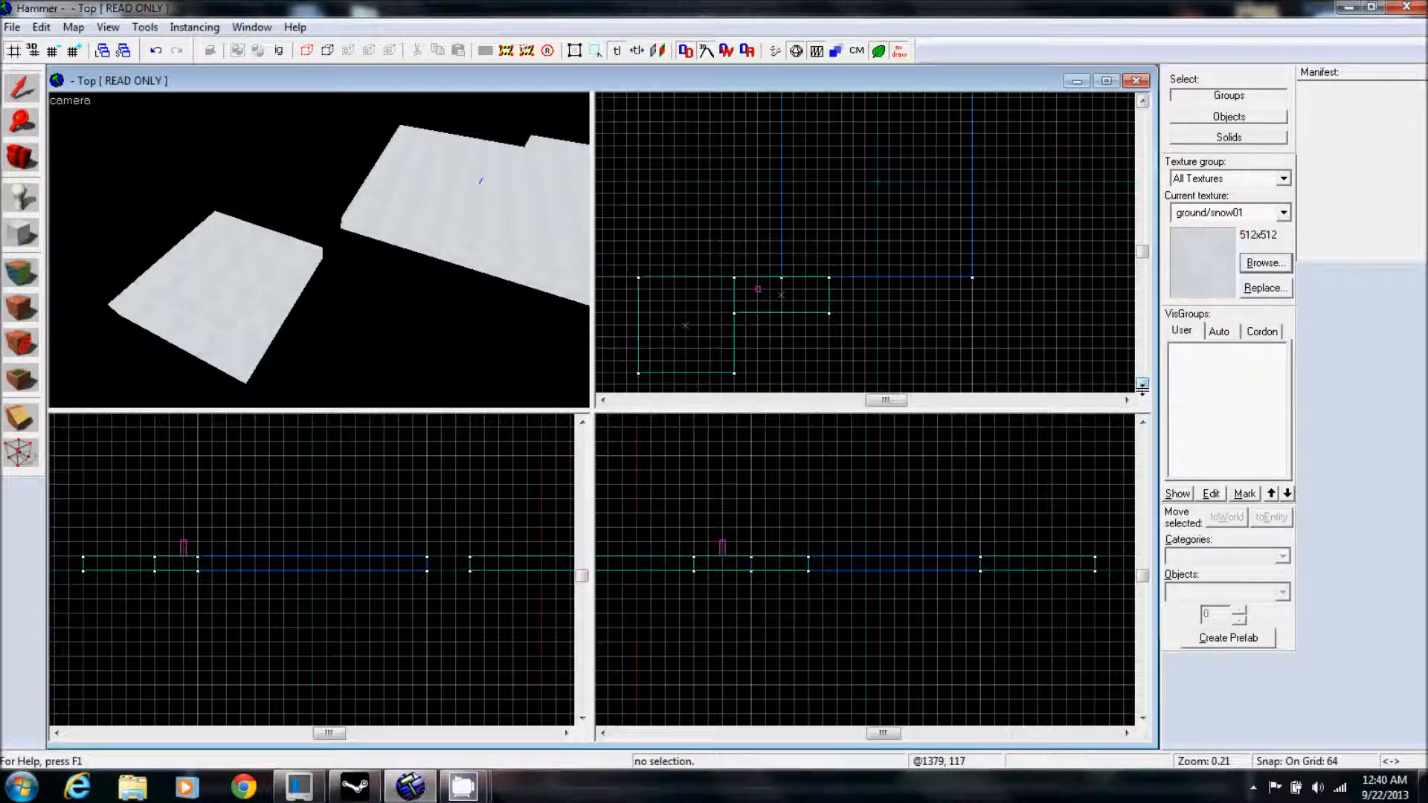
click(782, 295)
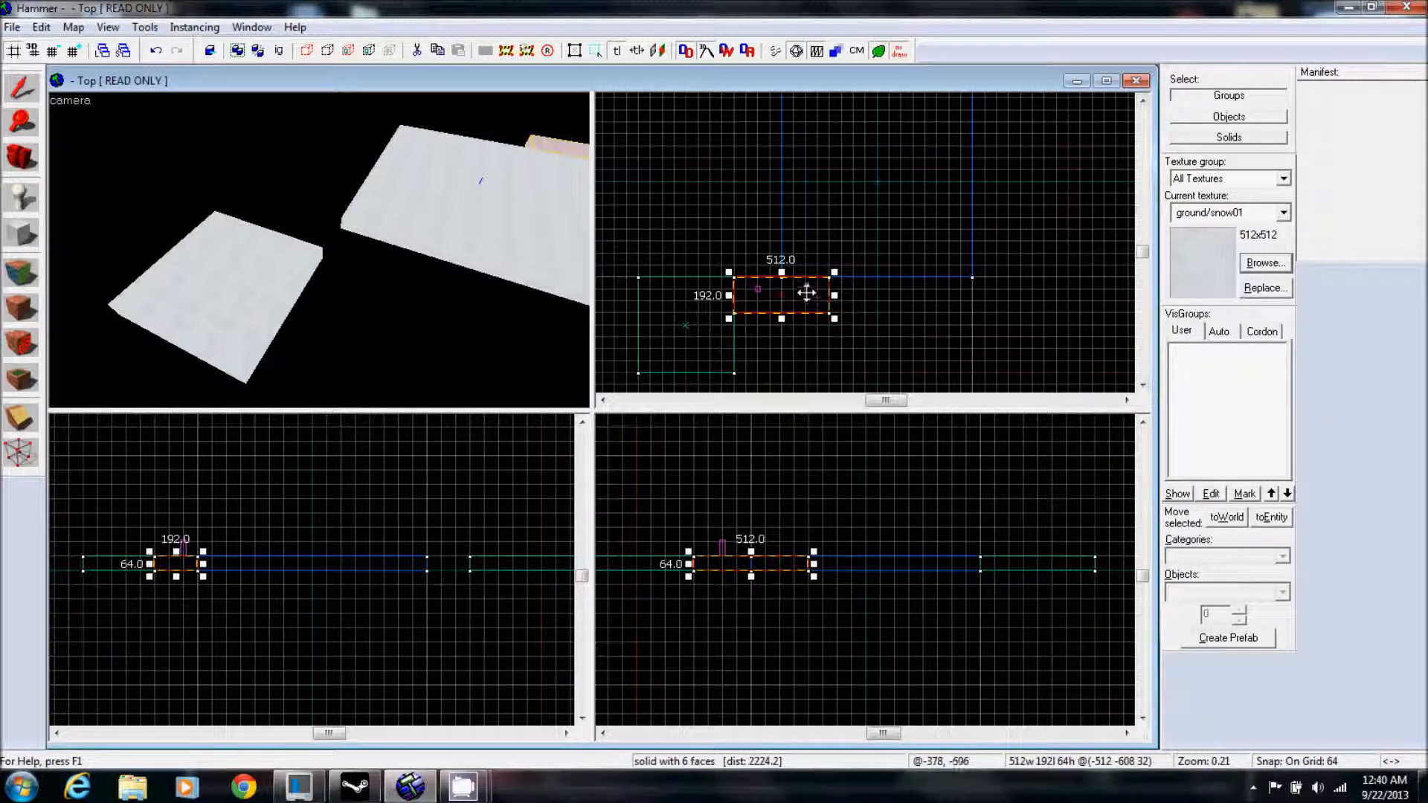
drag(788, 283, 962, 139)
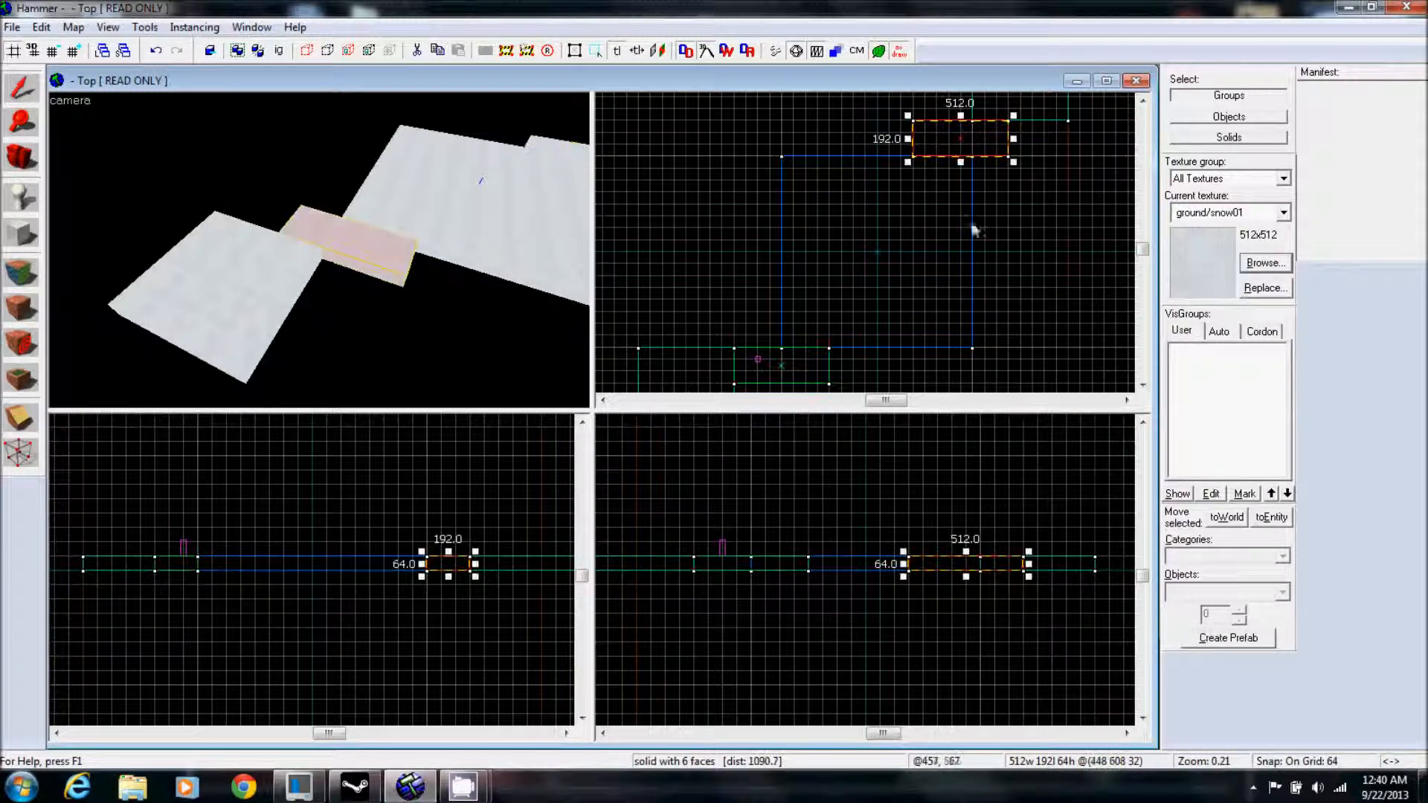
click(1039, 316)
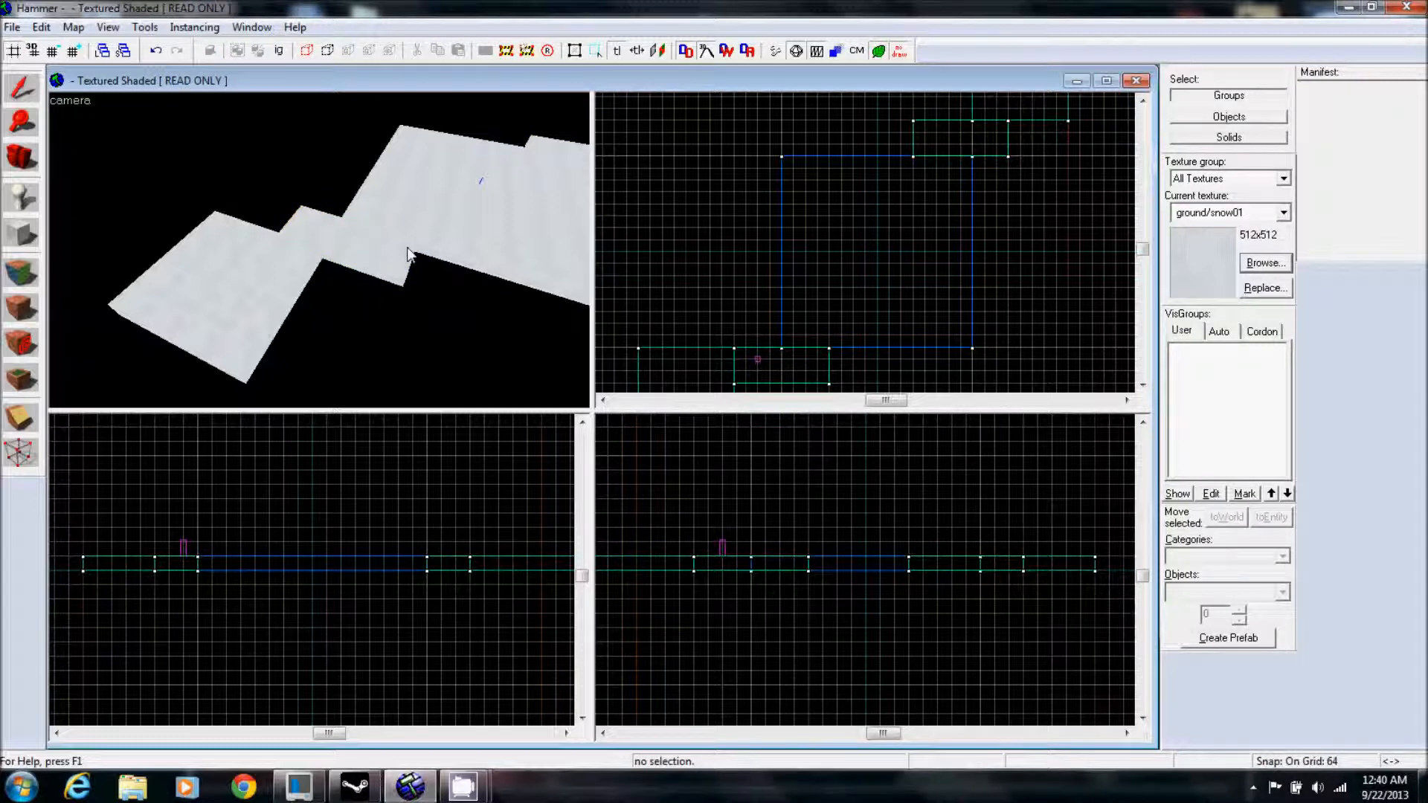
Examine the connected chain of snow blocks from several angles in the camera view.
key(z)
key(w)
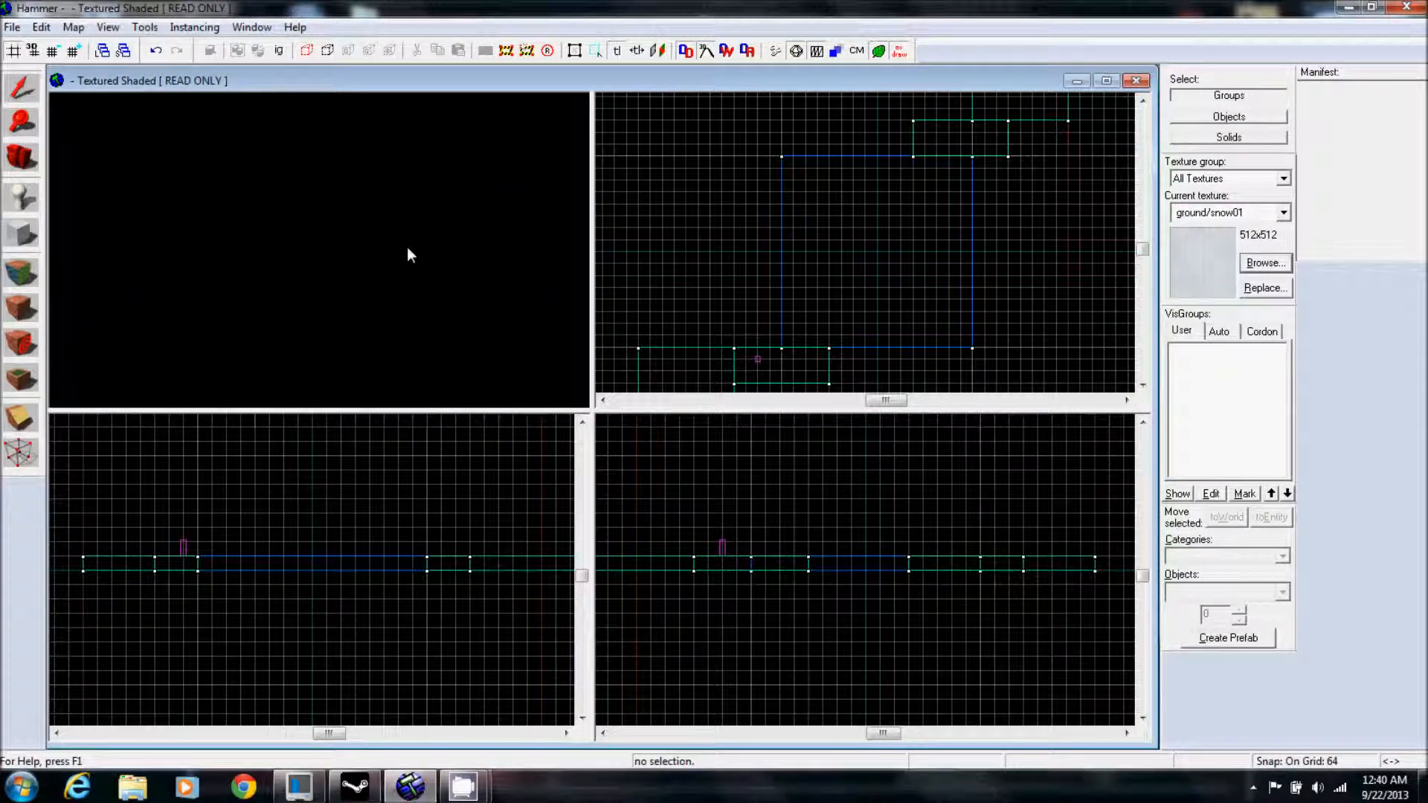
key(w)
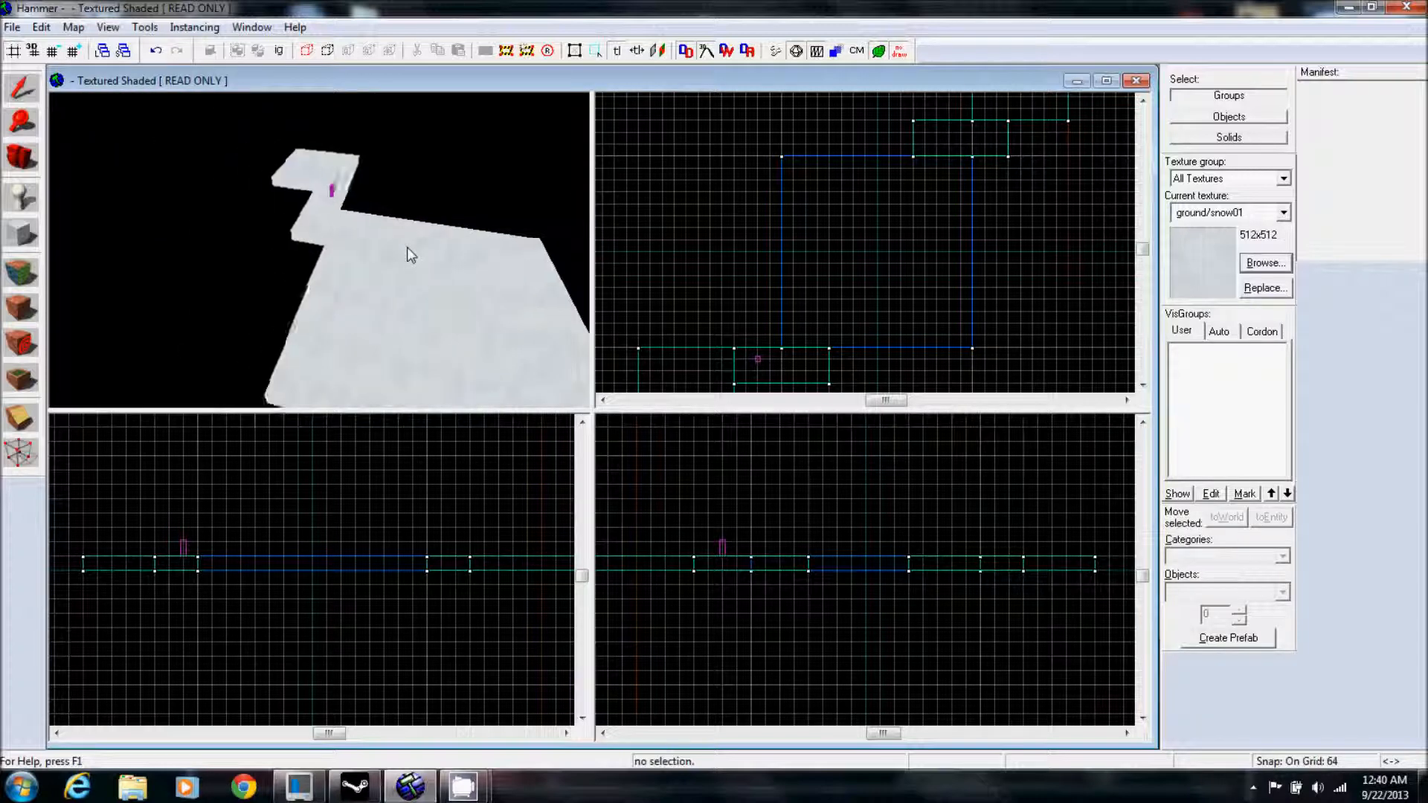
key(s)
key(a)
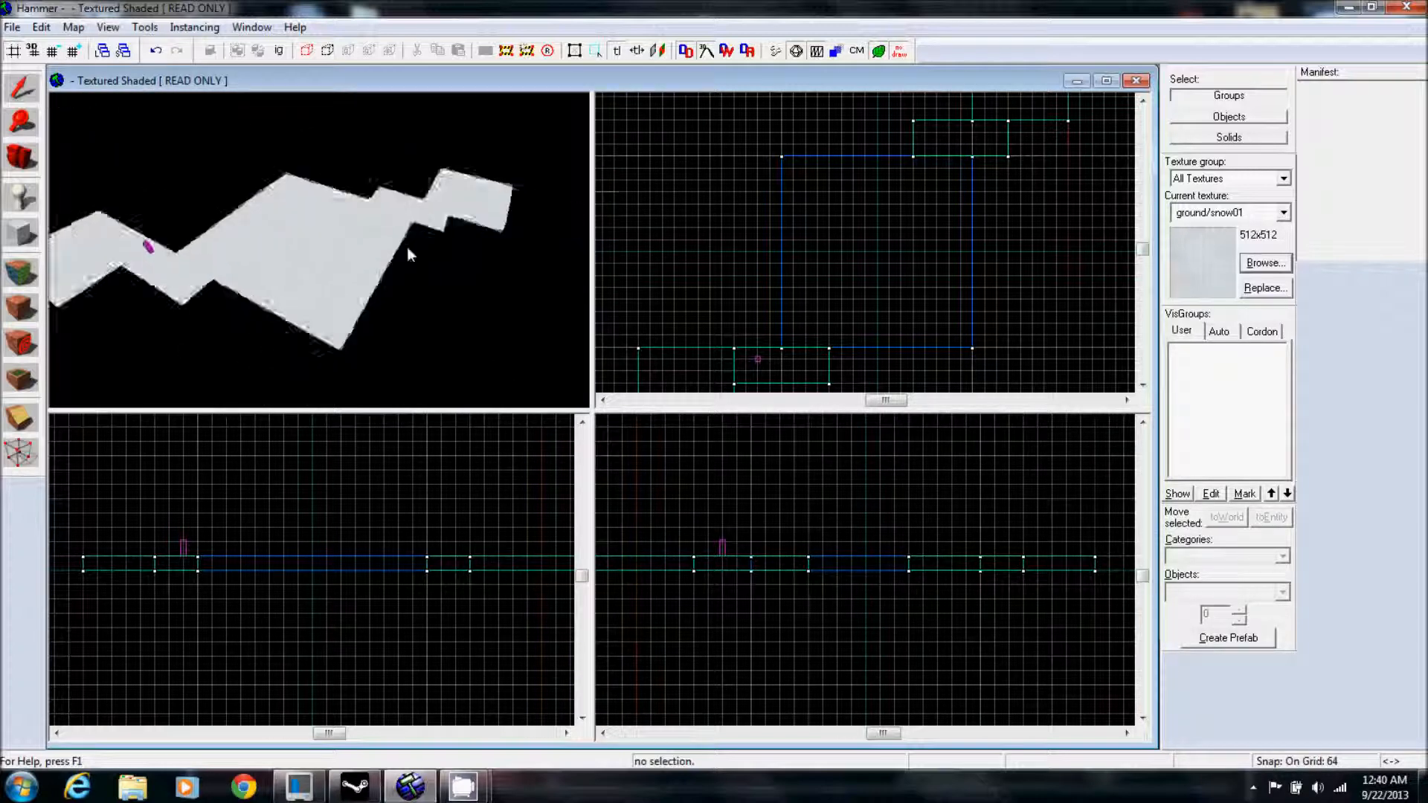
key(d)
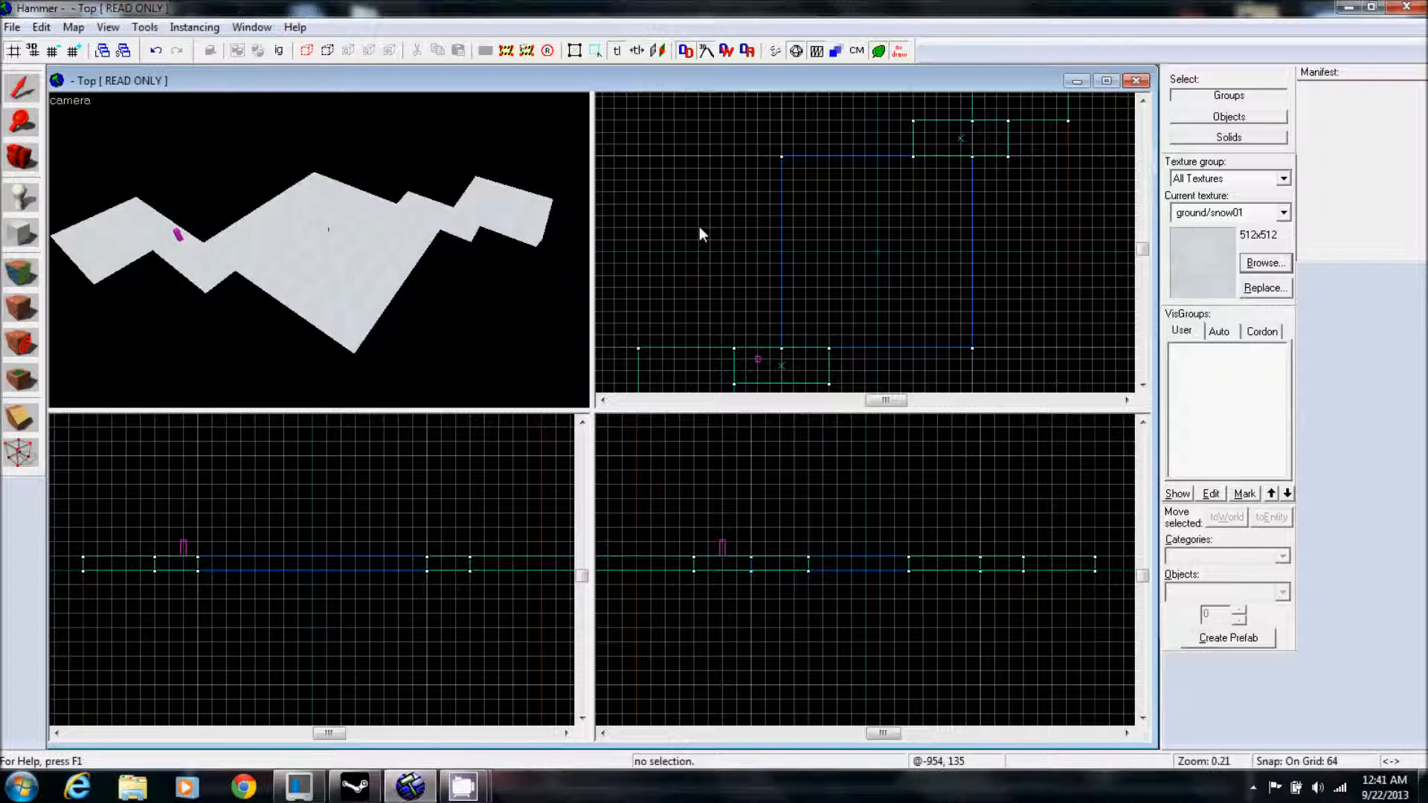
Filter the textures by "ro" and set ground/farm_gravel_01a as the current texture for new blocks.
click(29, 239)
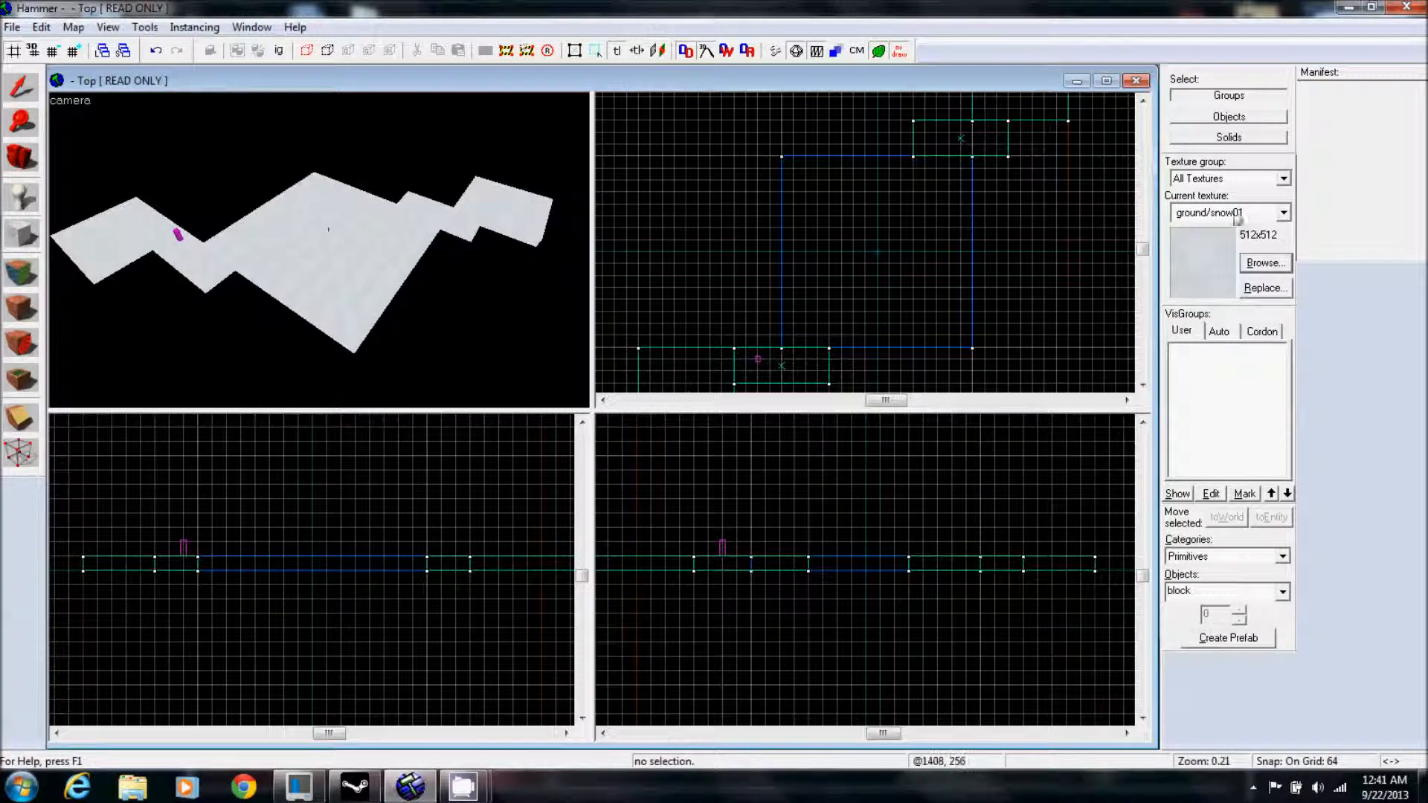
click(1264, 263)
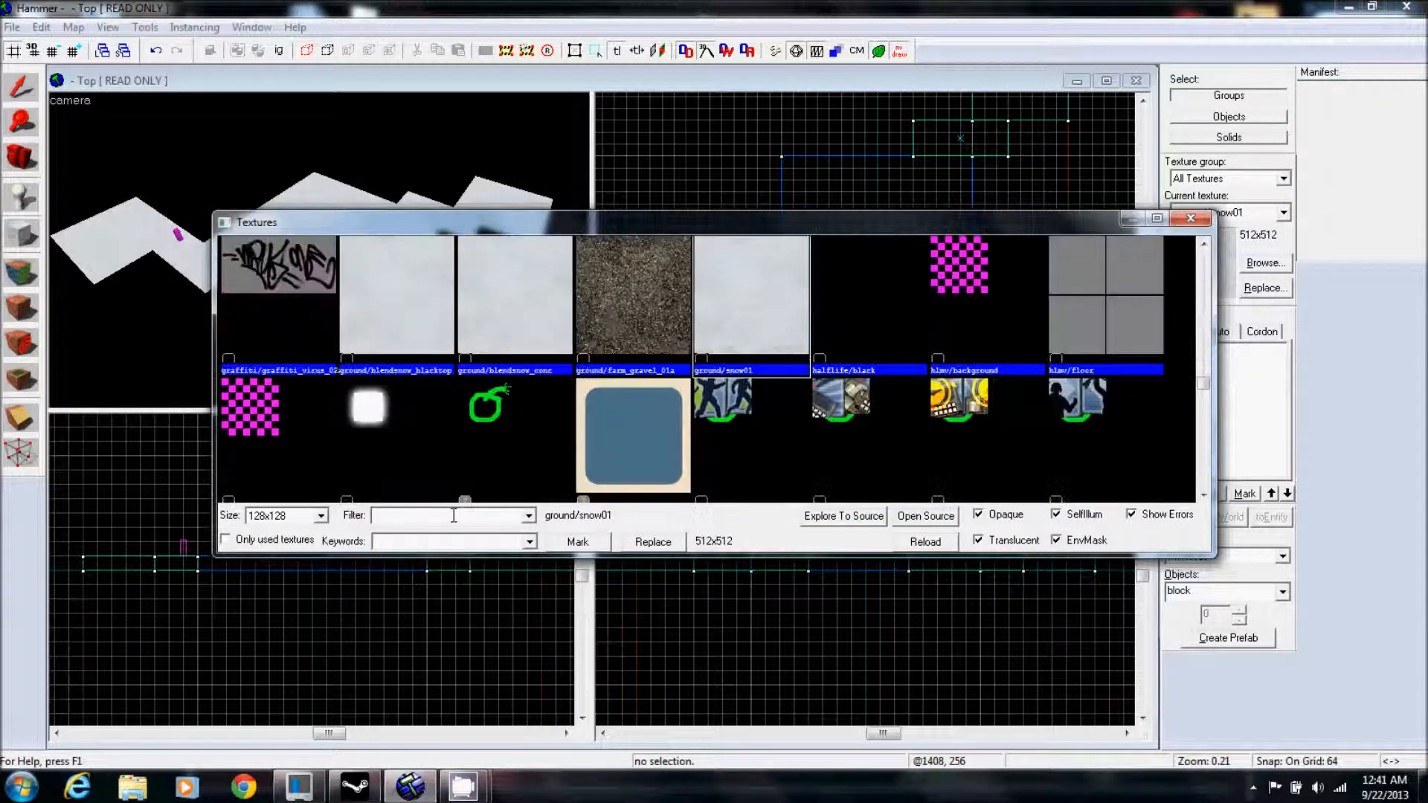
text(ro)
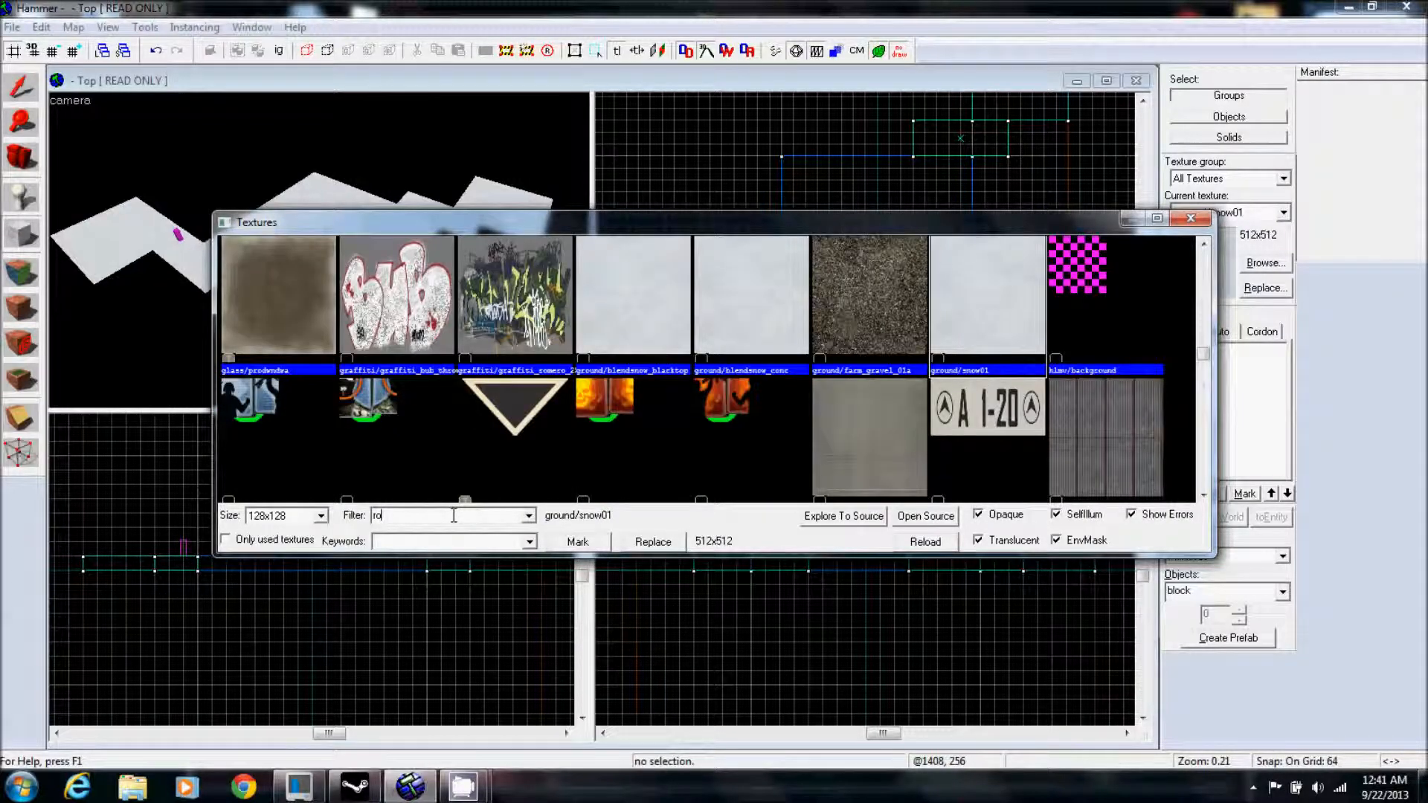
double_click(872, 320)
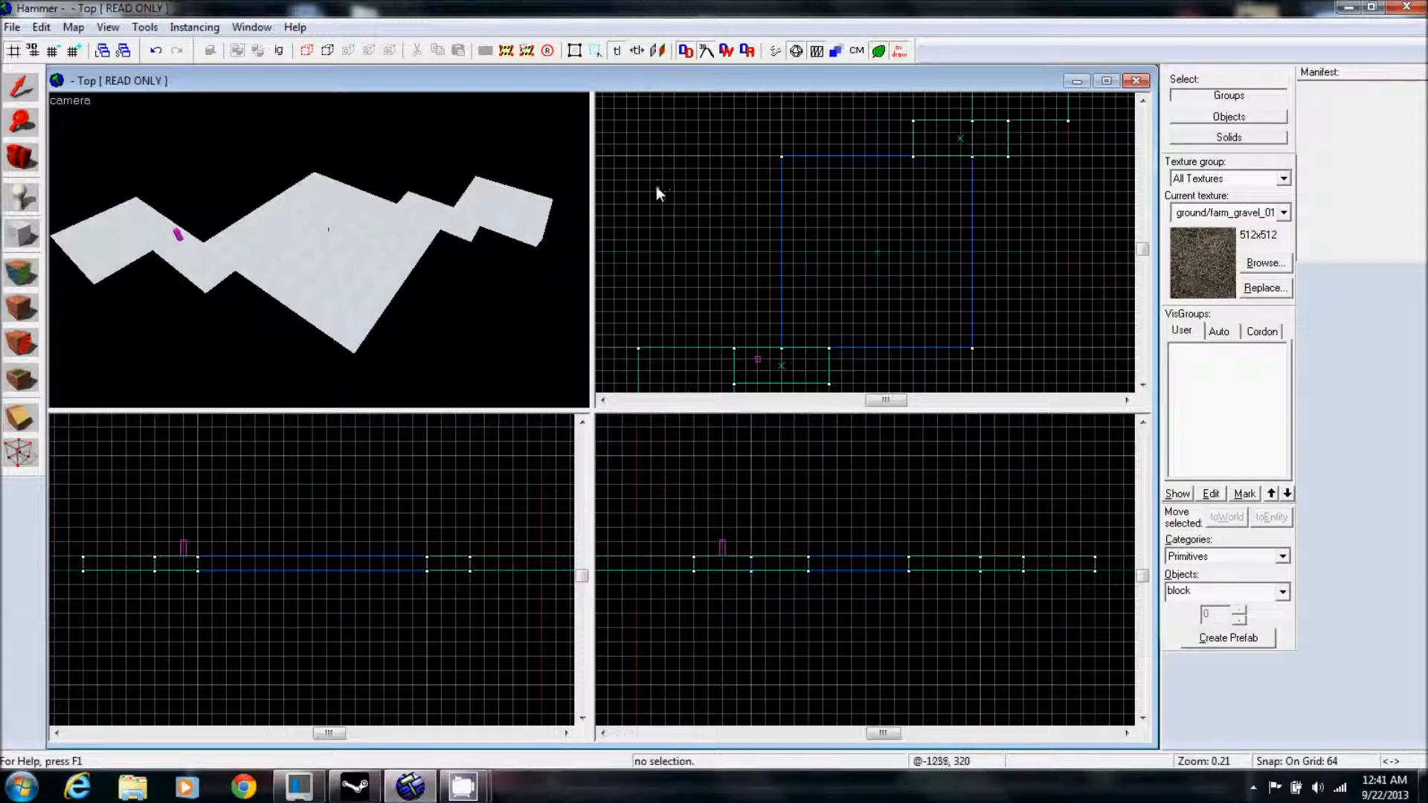
Create a 512 × 1024 × 64 gravel block to the left of the large snow block in the top view and deselect it.
click(603, 401)
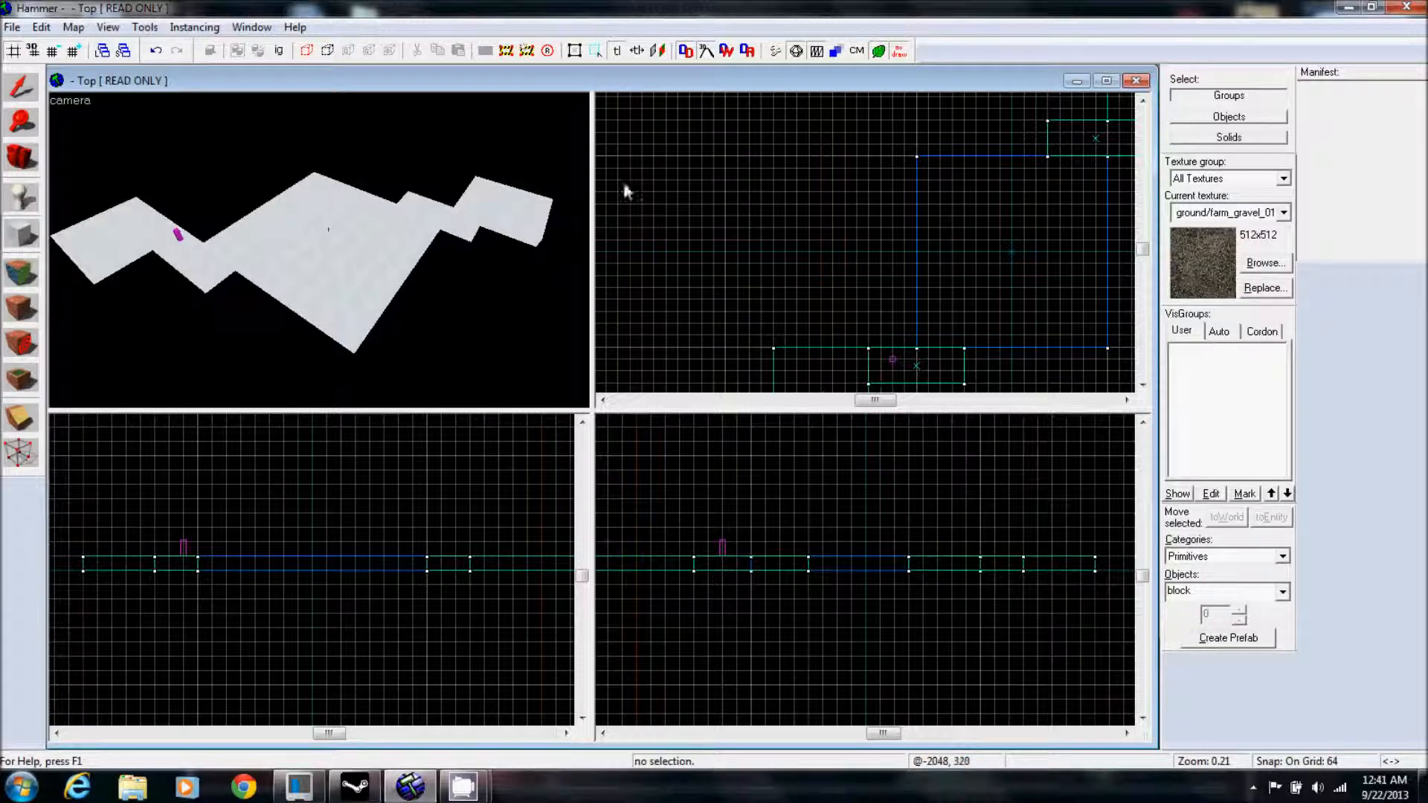
mouse_move(633, 164)
mouse_down()
mouse_move(739, 261)
mouse_move(823, 259)
mouse_up()
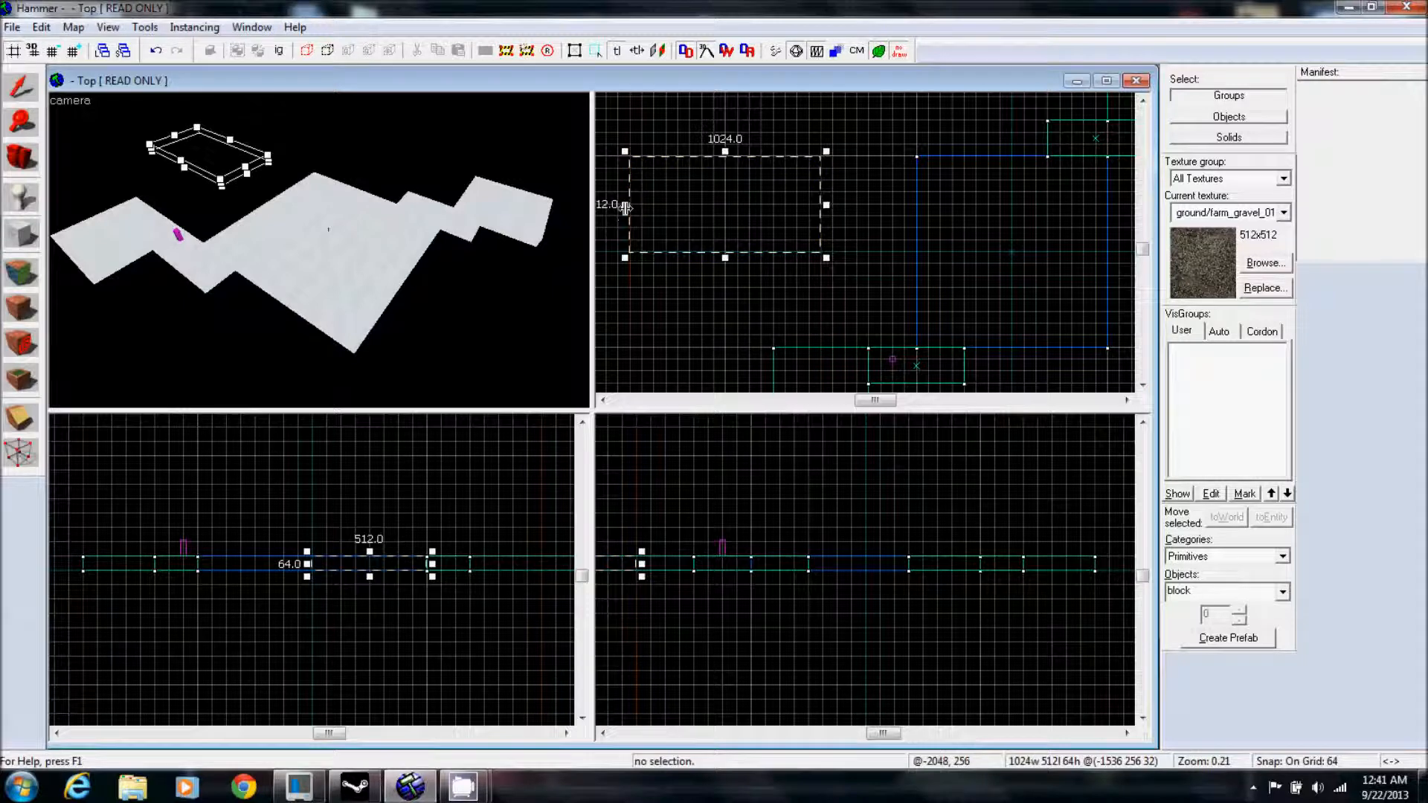
drag(625, 207, 725, 238)
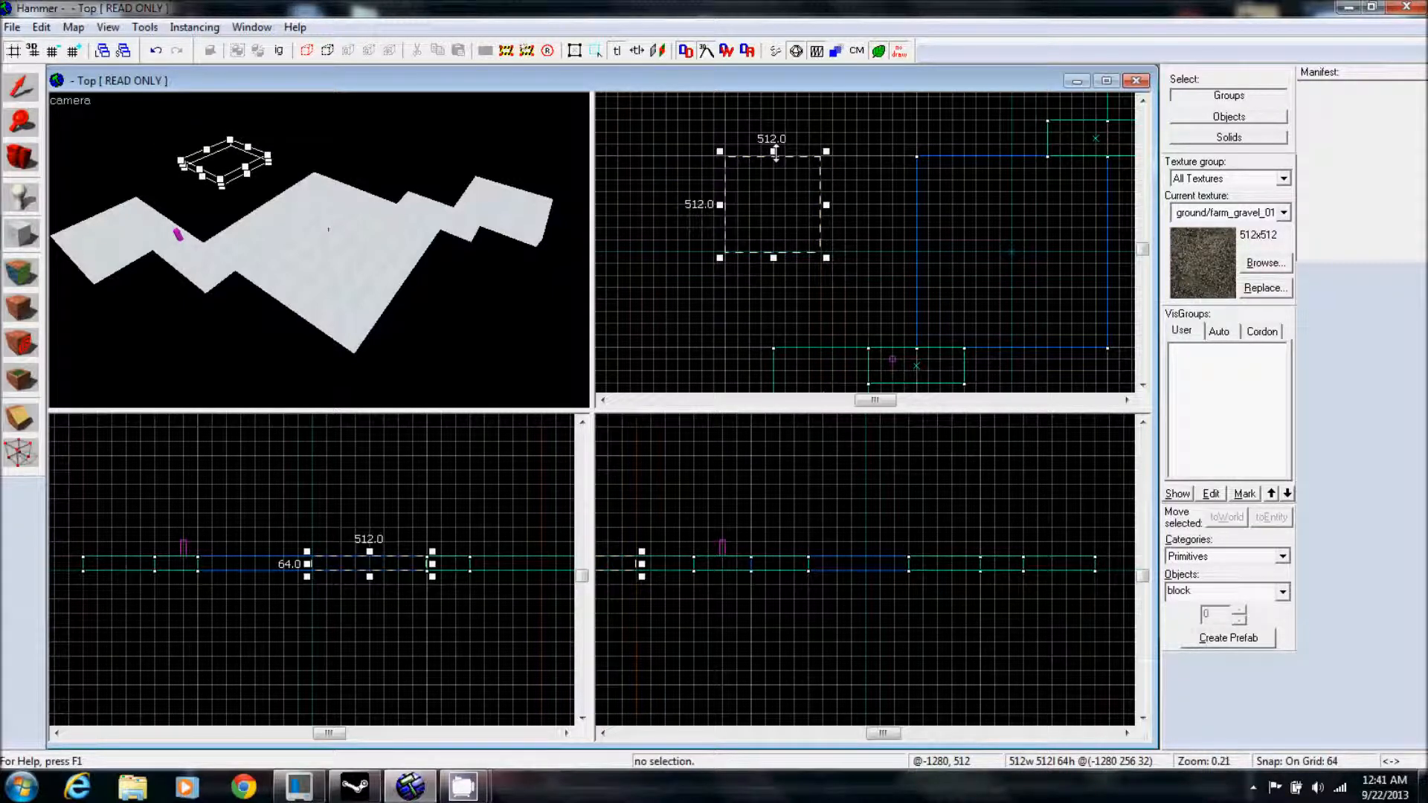
mouse_move(773, 151)
mouse_down()
mouse_move(776, 116)
mouse_move(773, 179)
mouse_up()
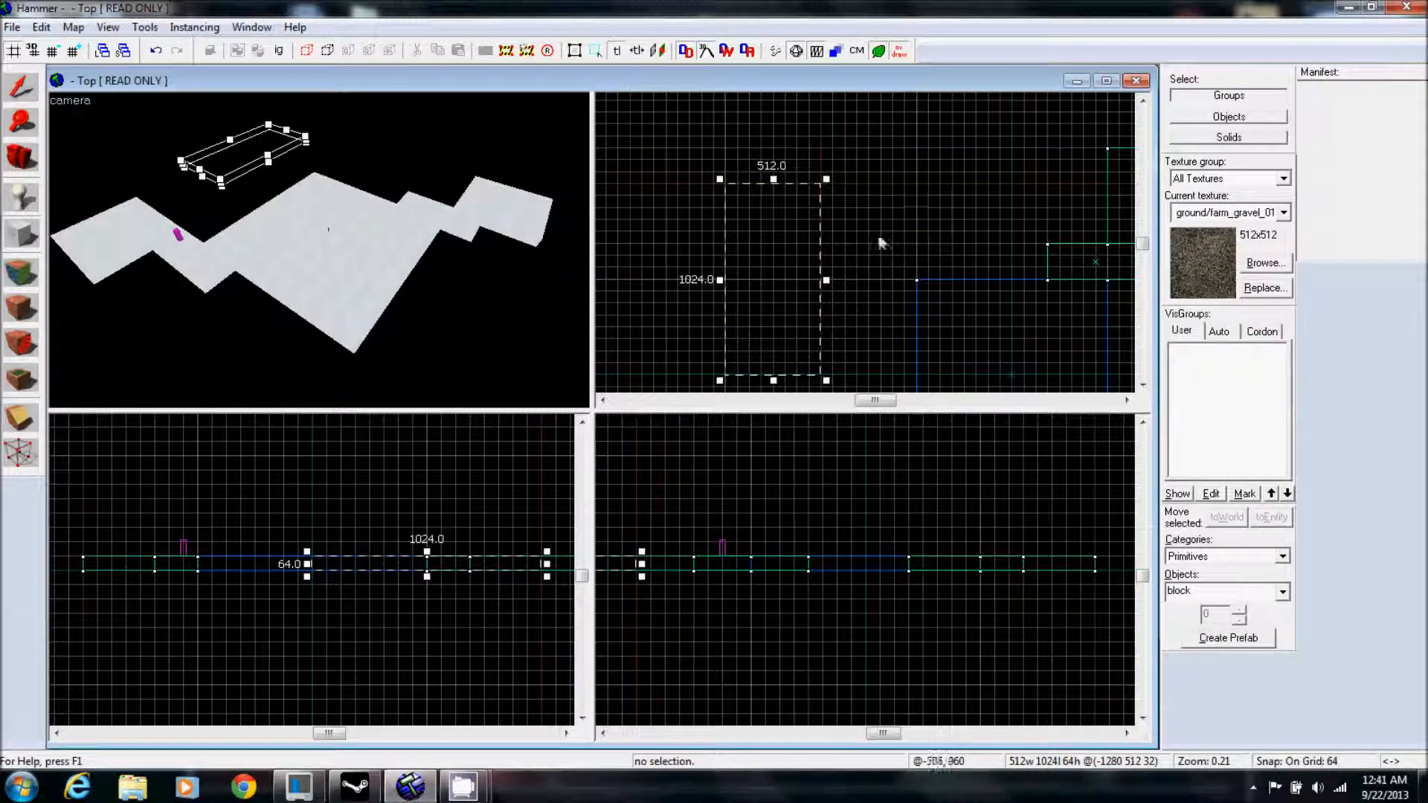
key(Return)
key(shift+s)
click(858, 282)
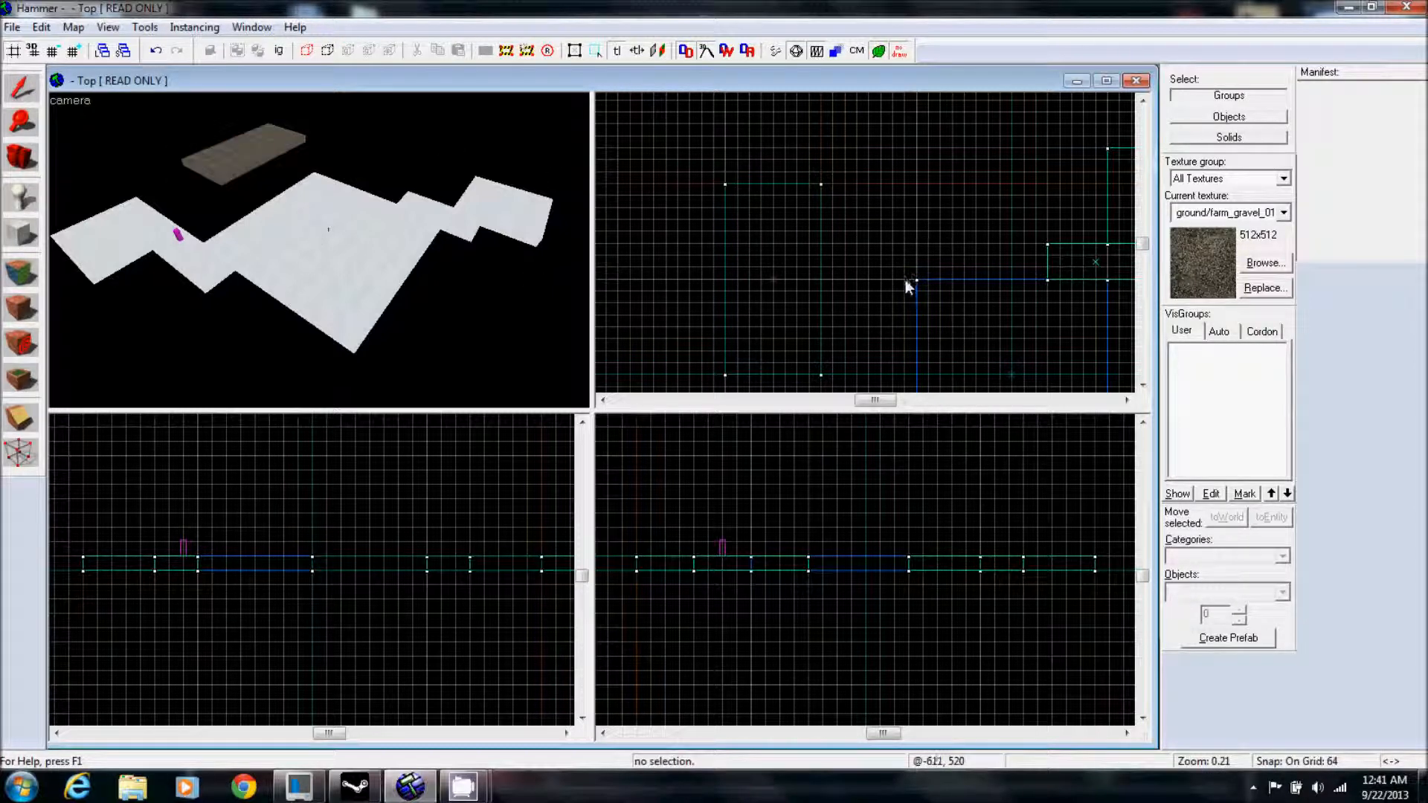
Examine the gravel block and its position relative to the snow blocks in the camera view.
click(318, 247)
key(Down)
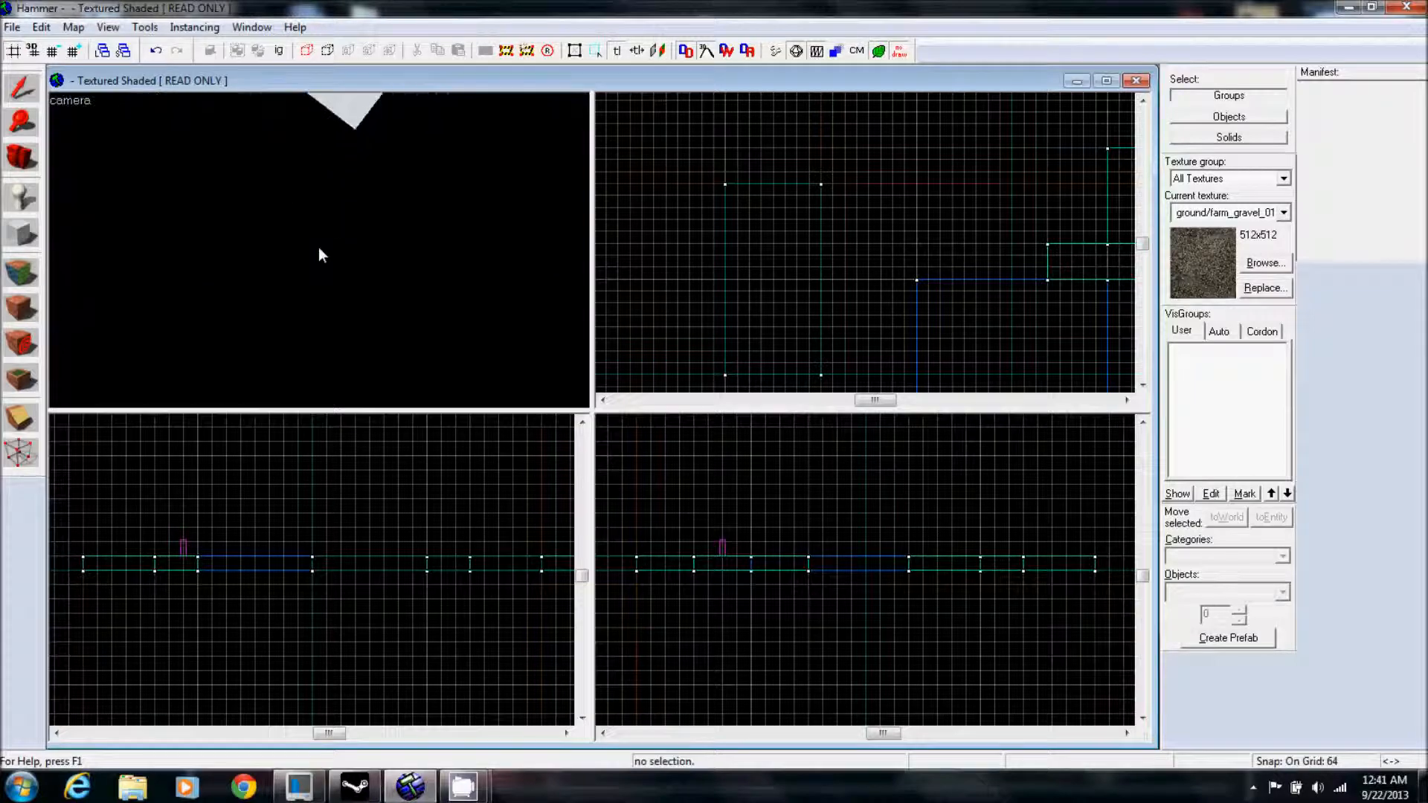
key(w)
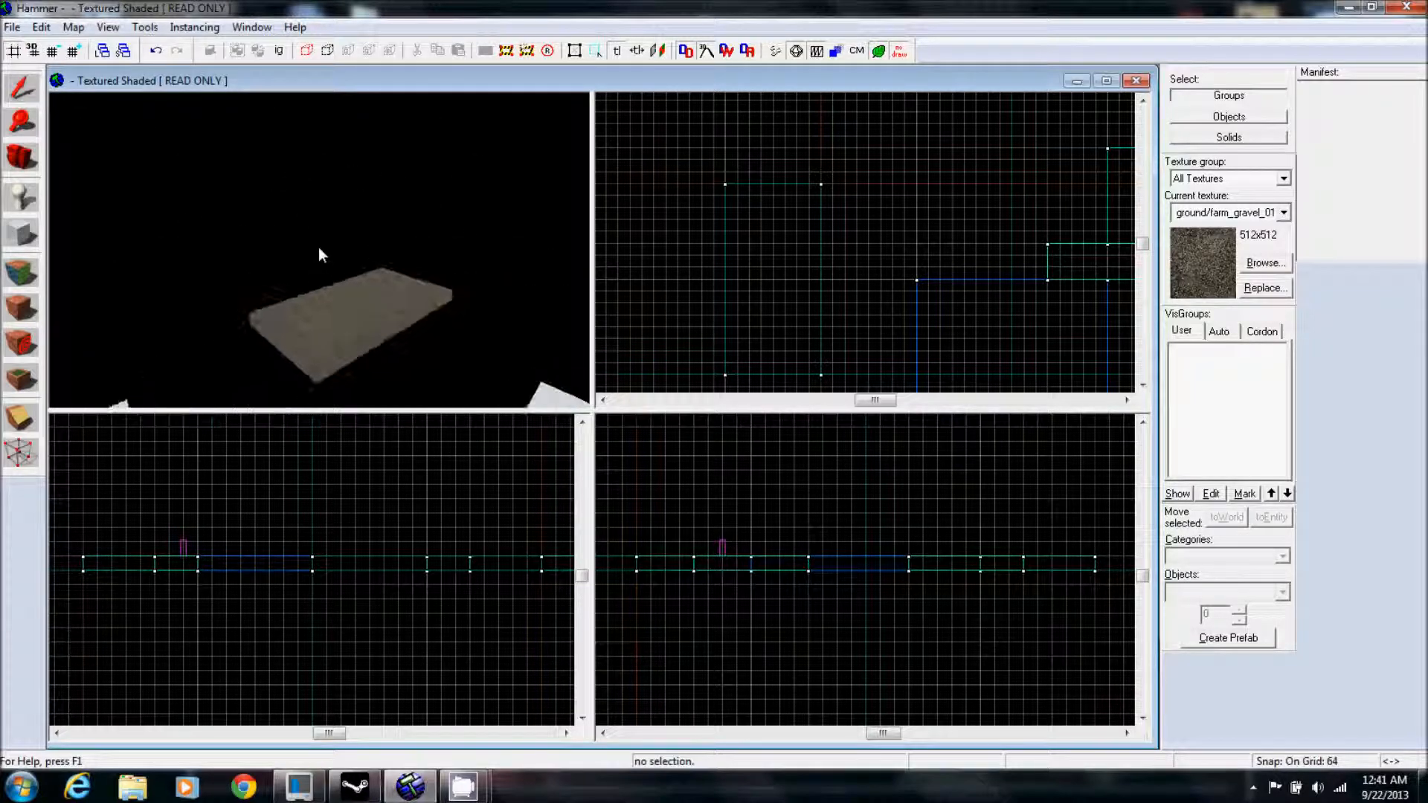
key(w)
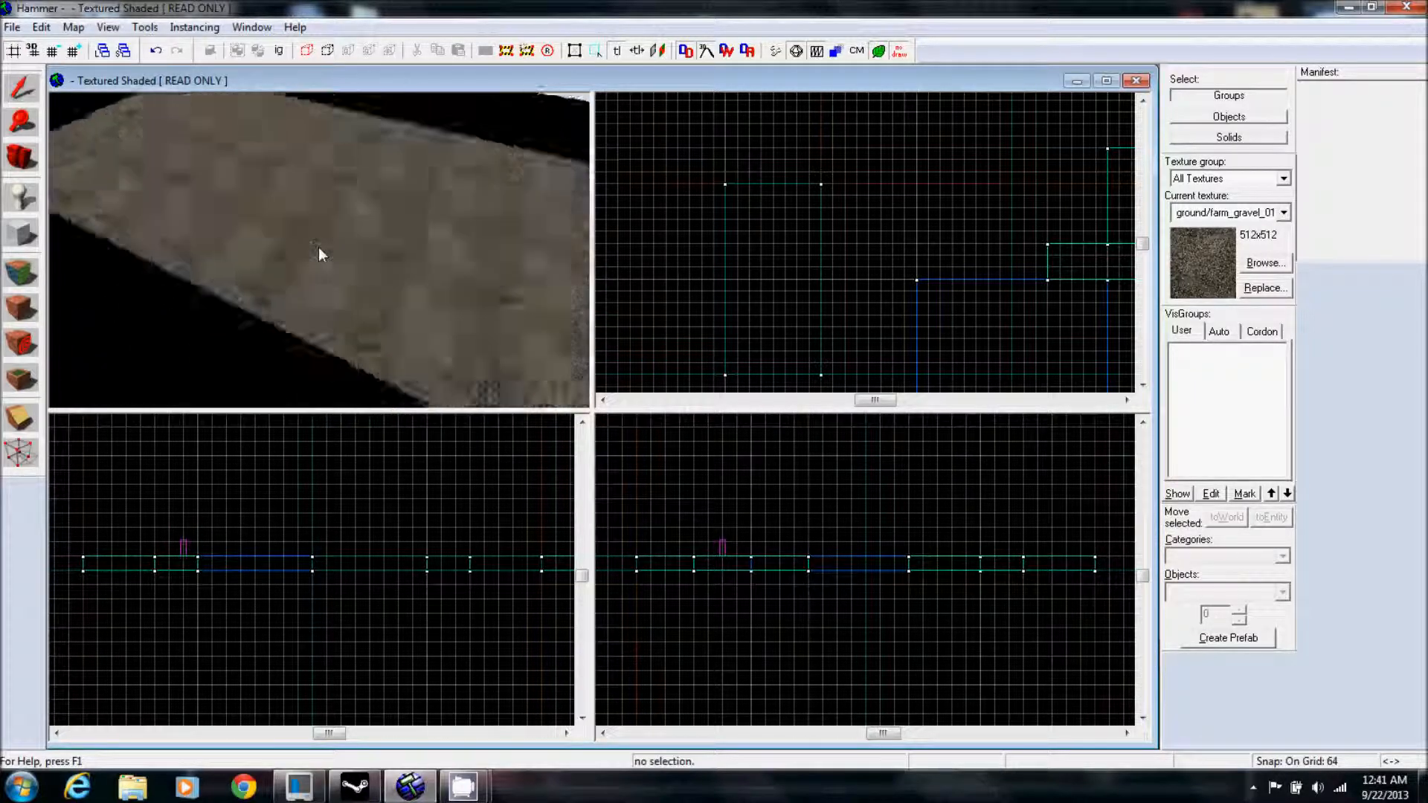
key(w)
key(s)
key(w)
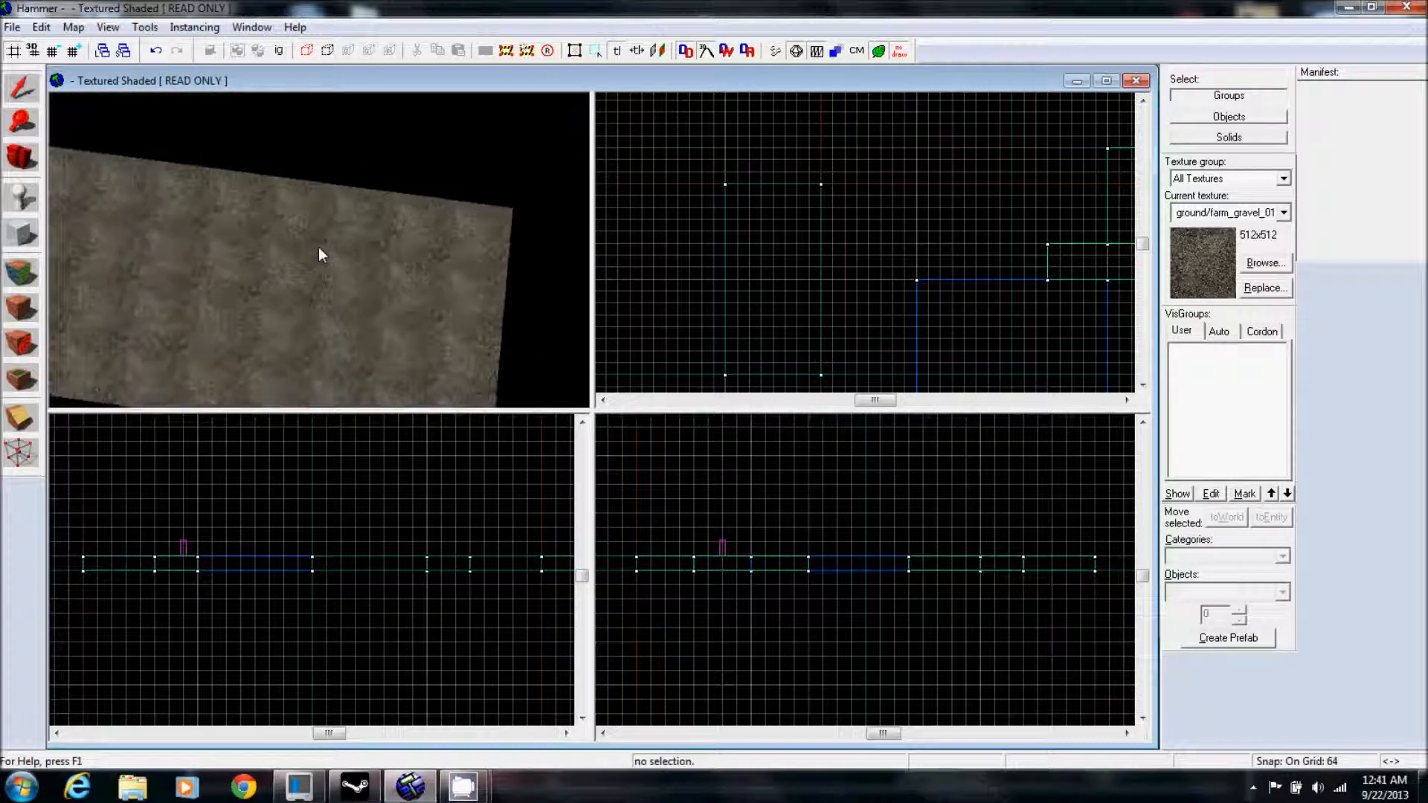
key(w)
key(s)
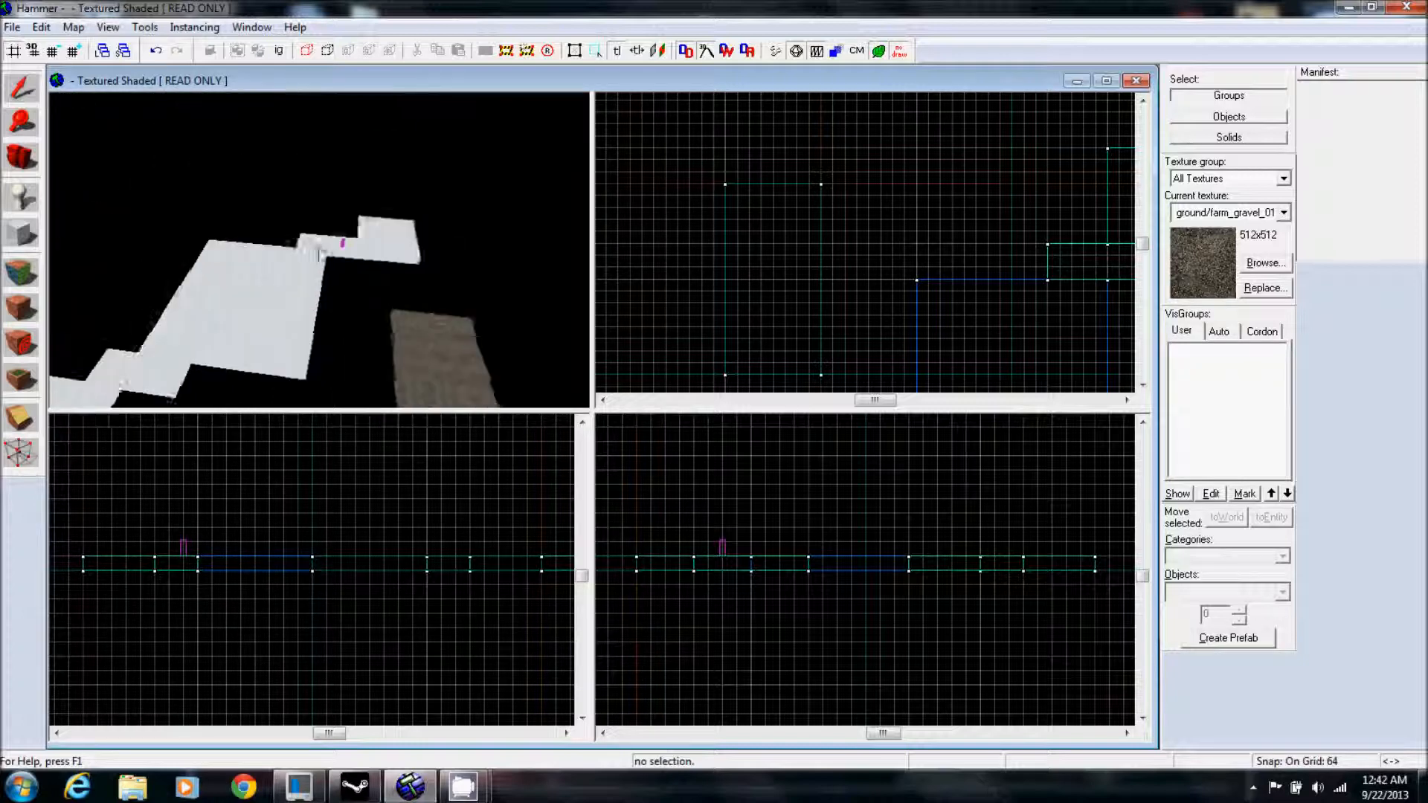
key(w)
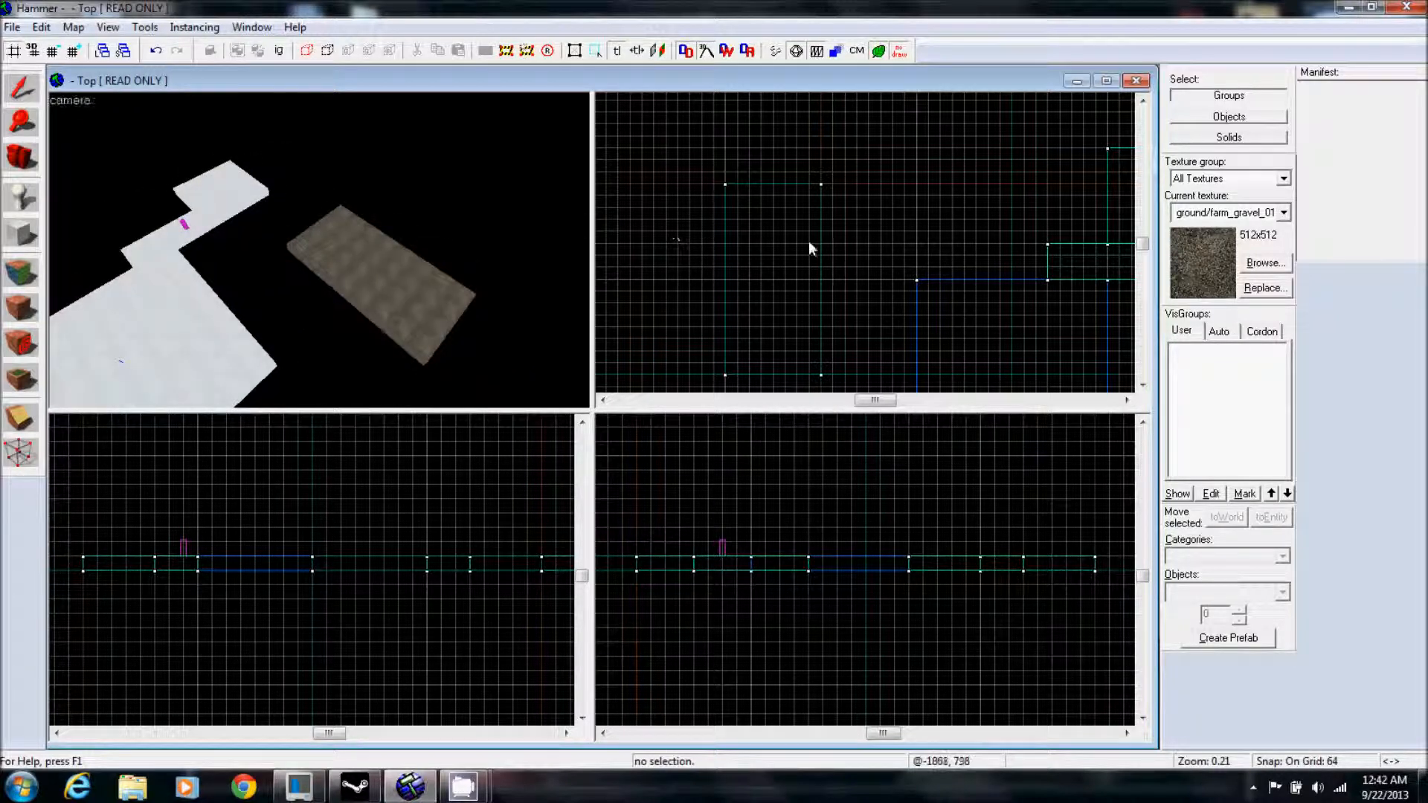
Create a 512 × 256 × 64 gravel block in the top view bridging the large gravel block and the large snow block's upper left corner.
scroll(957, 277, down, 2)
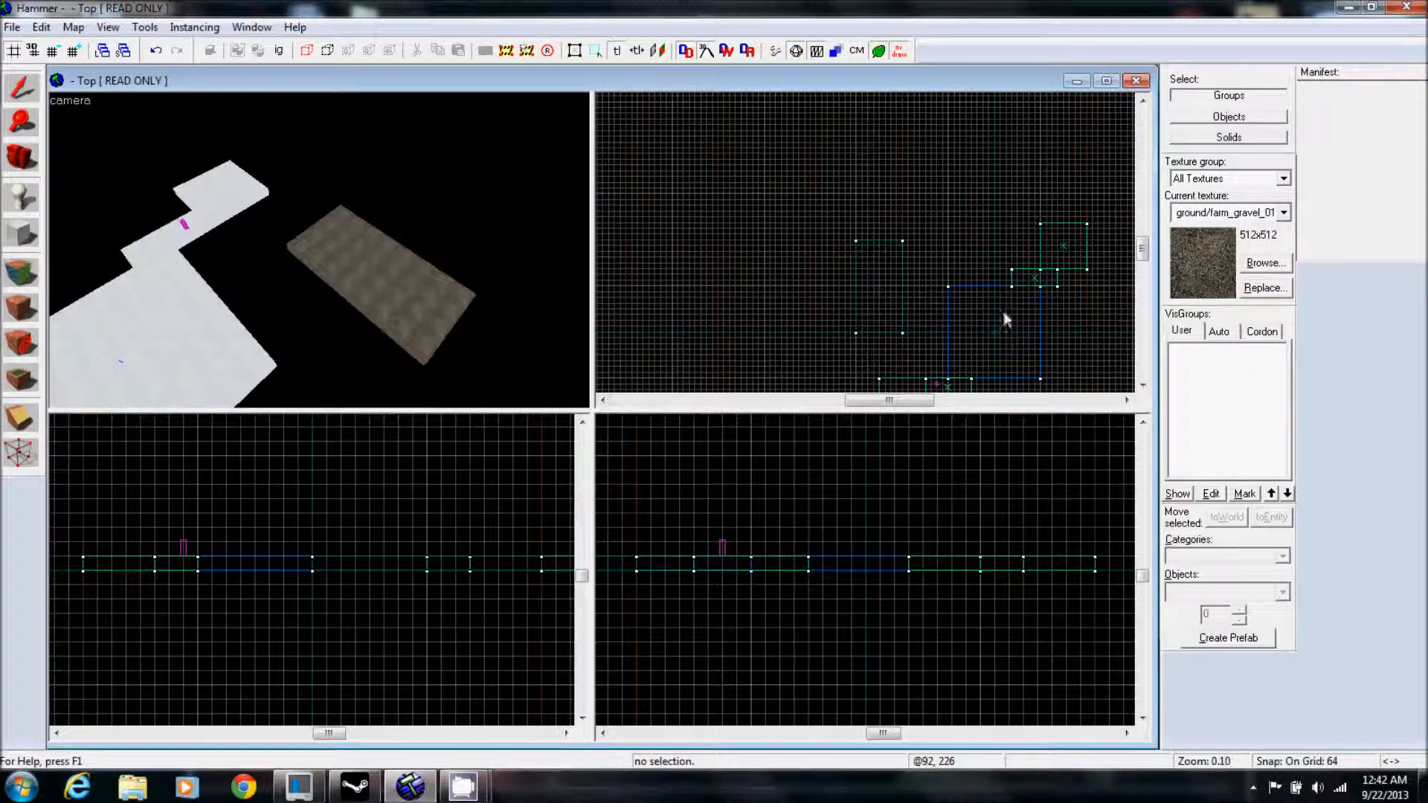
click(1143, 385)
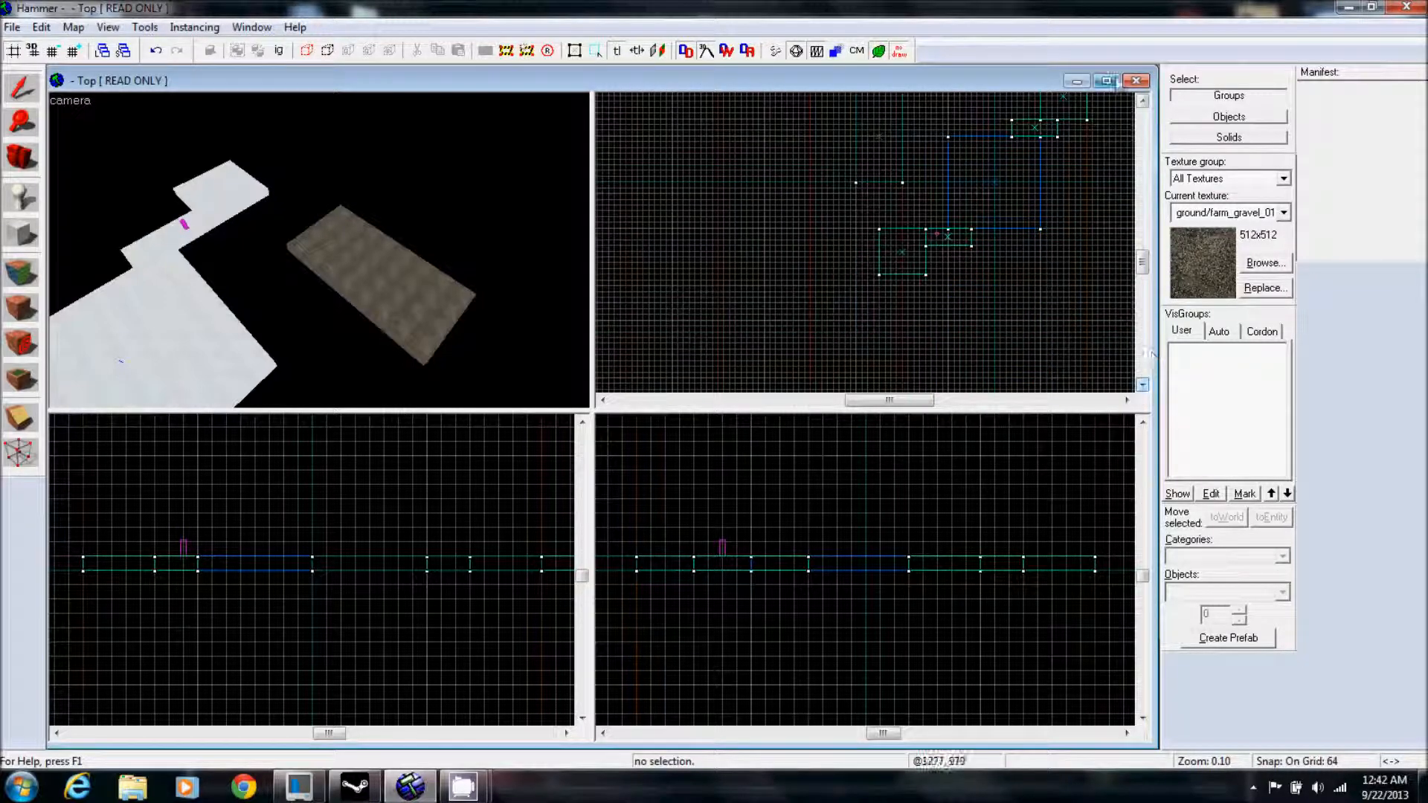
scroll(925, 251, up, 2)
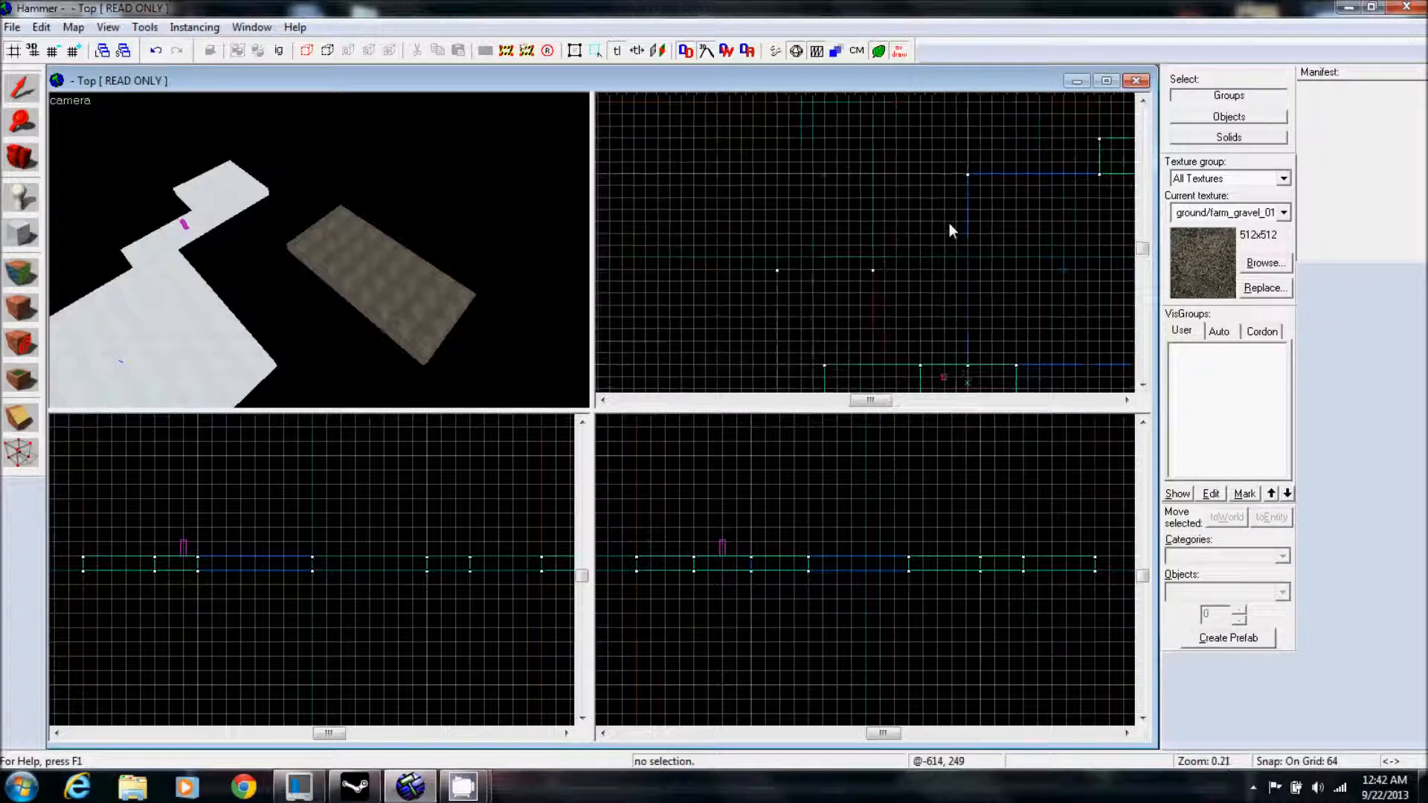
click(21, 234)
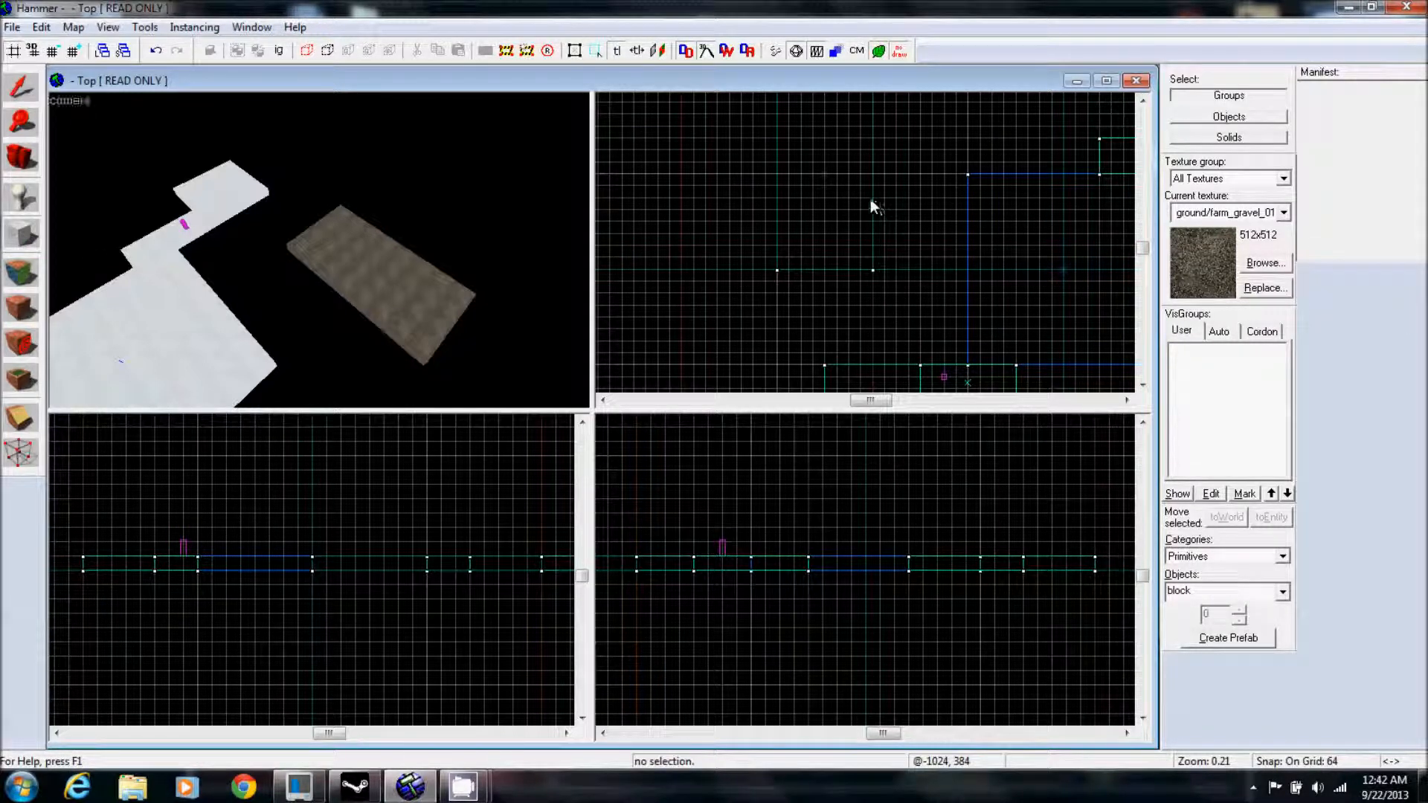
drag(875, 180, 924, 221)
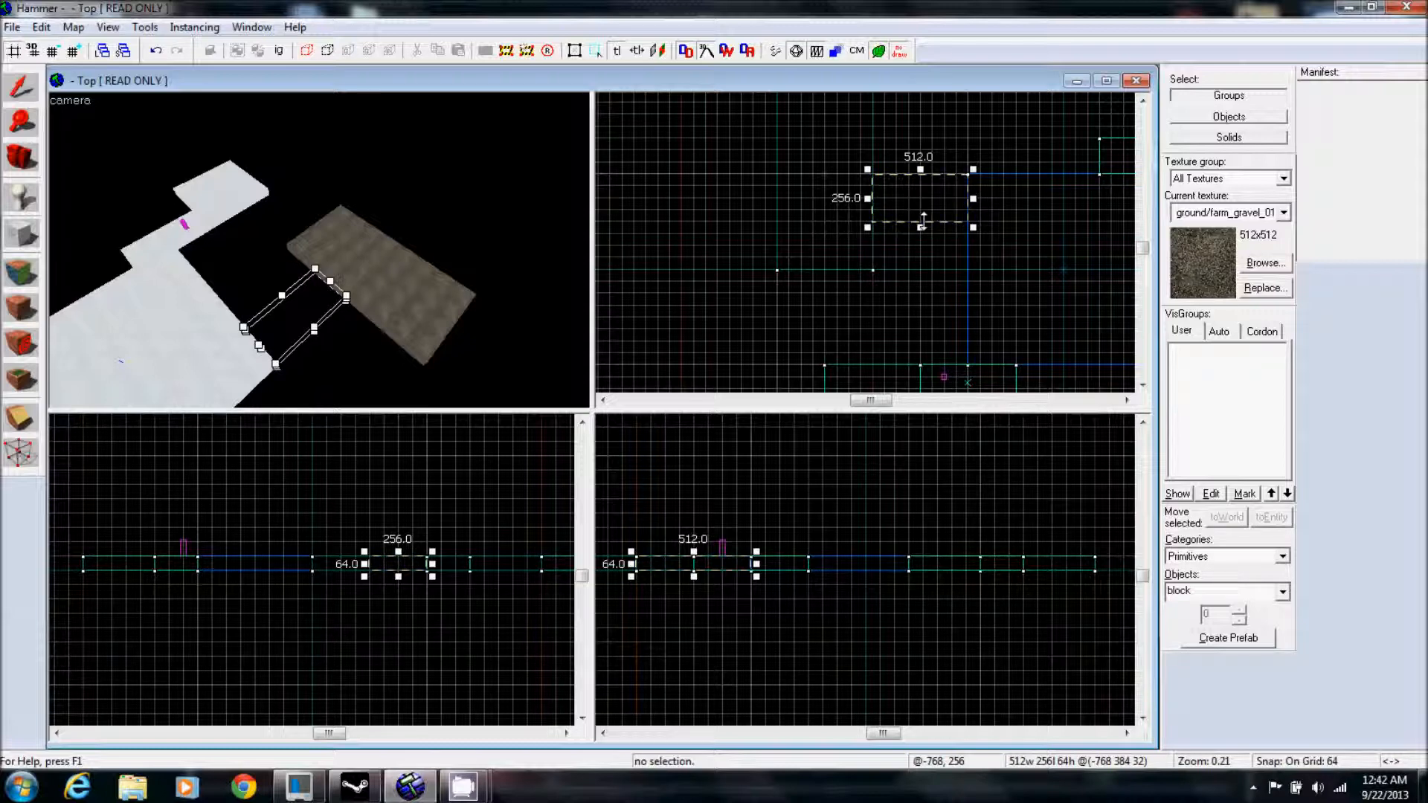
key(Return)
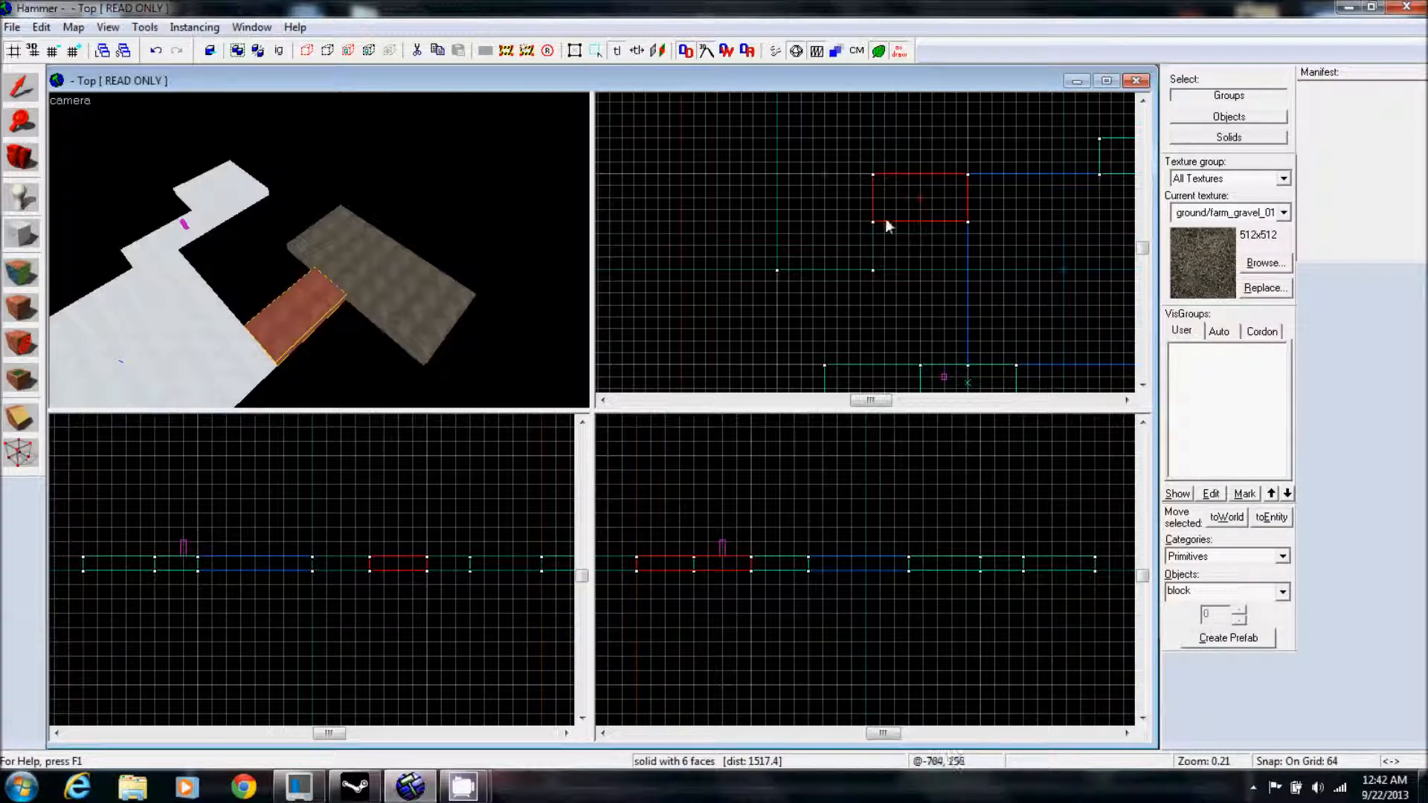
Create a narrow gravel strip below the bridge block and a 192 × 128 × 64 block joining its lower end to the large snow block.
mouse_move(894, 221)
mouse_down()
mouse_move(926, 262)
mouse_move(930, 340)
mouse_up()
key(Return)
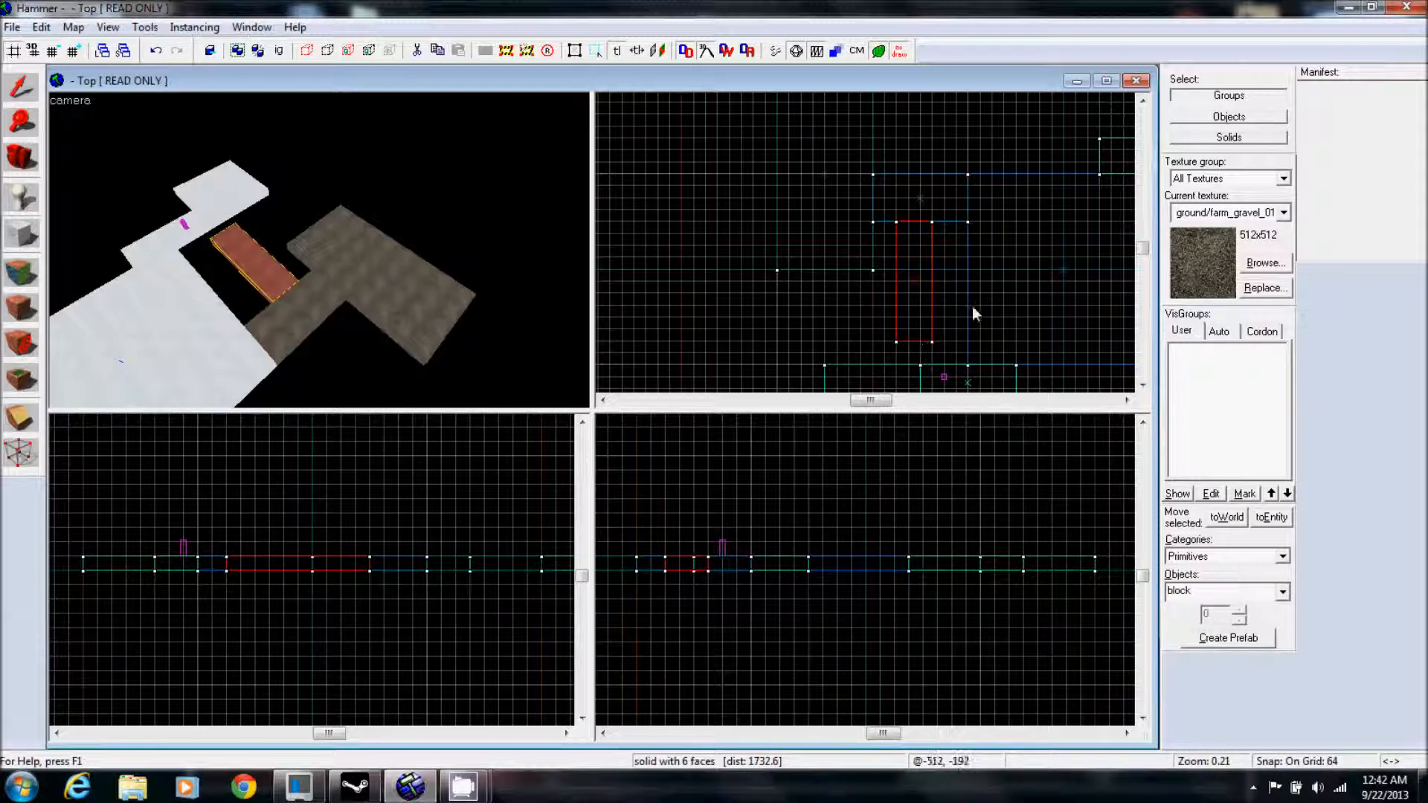
drag(937, 321, 967, 342)
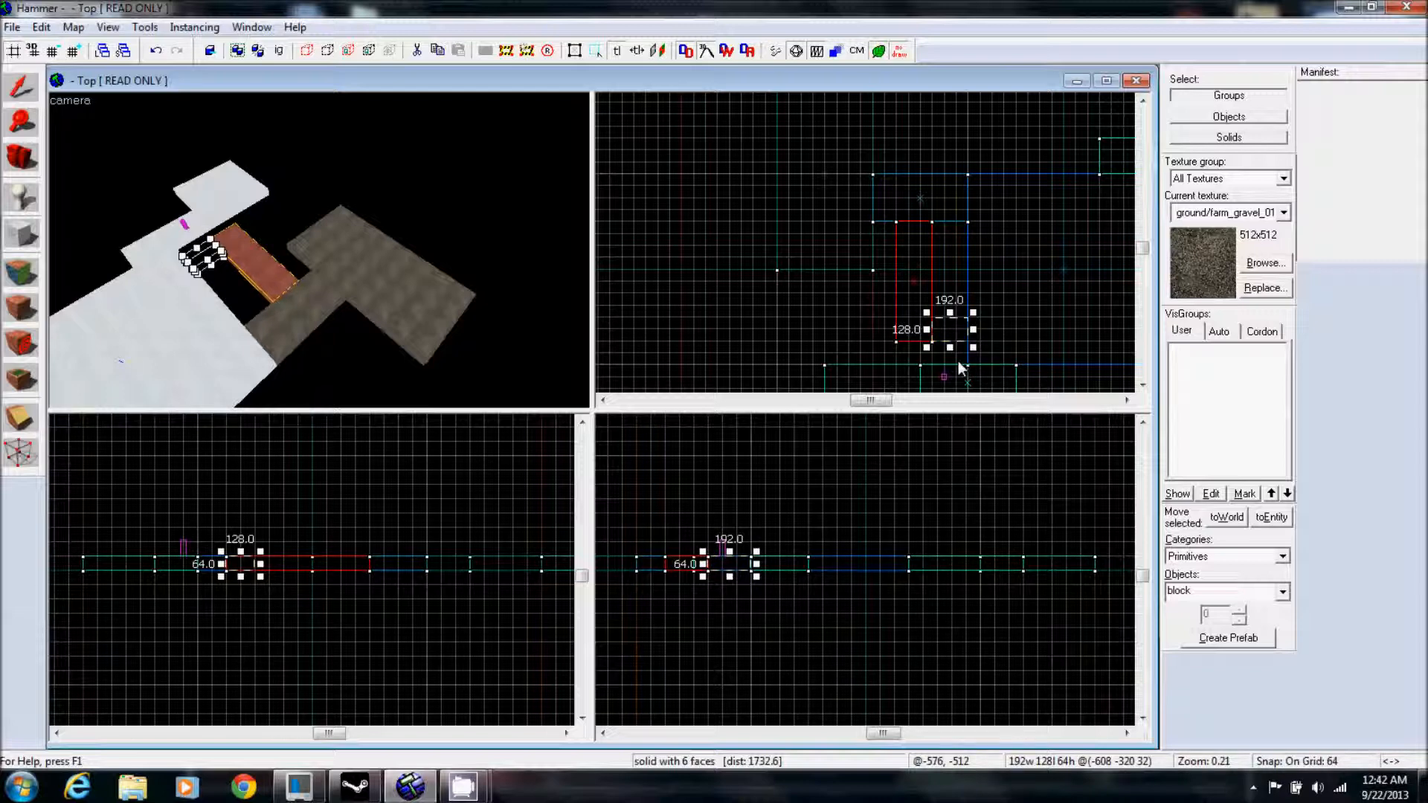
key(Return)
click(23, 87)
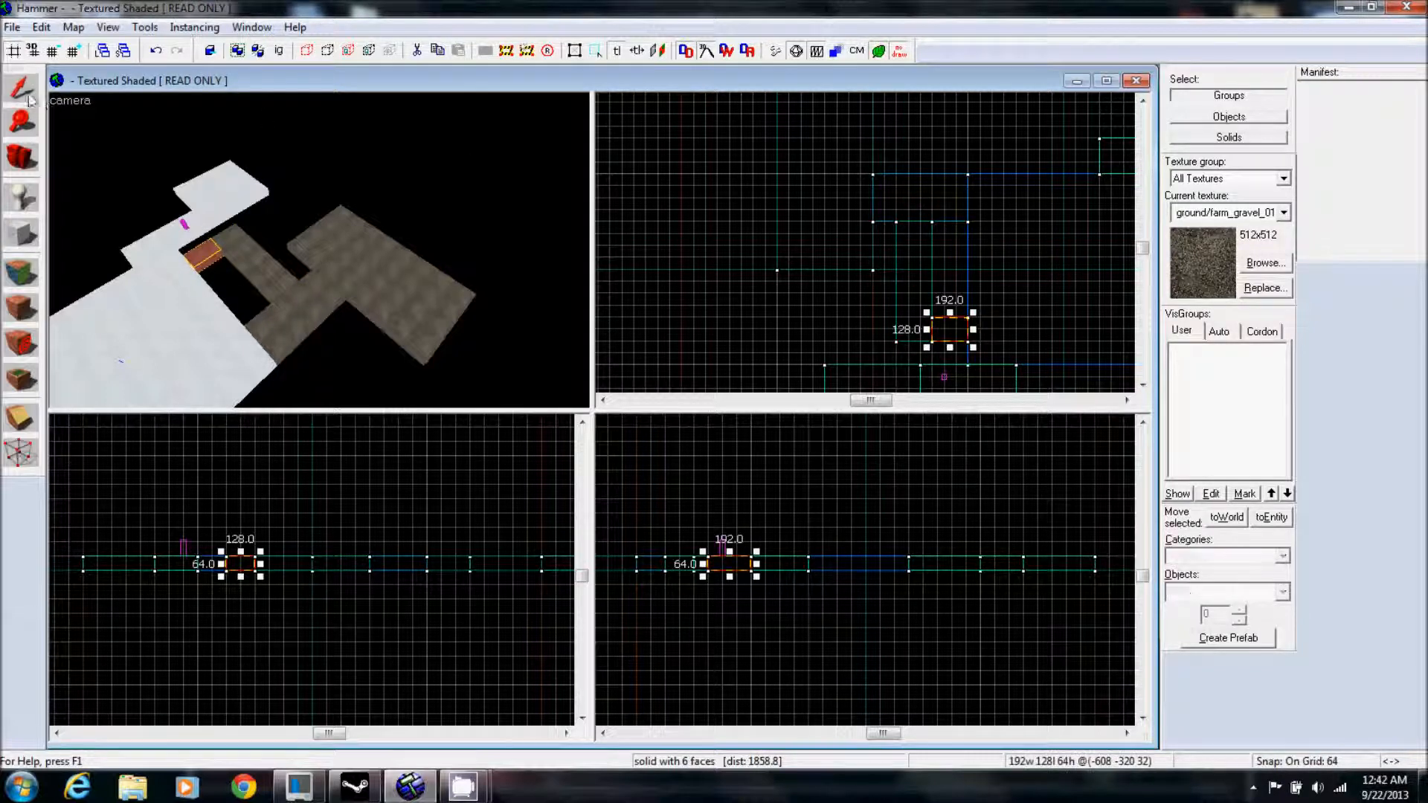
key(Delete)
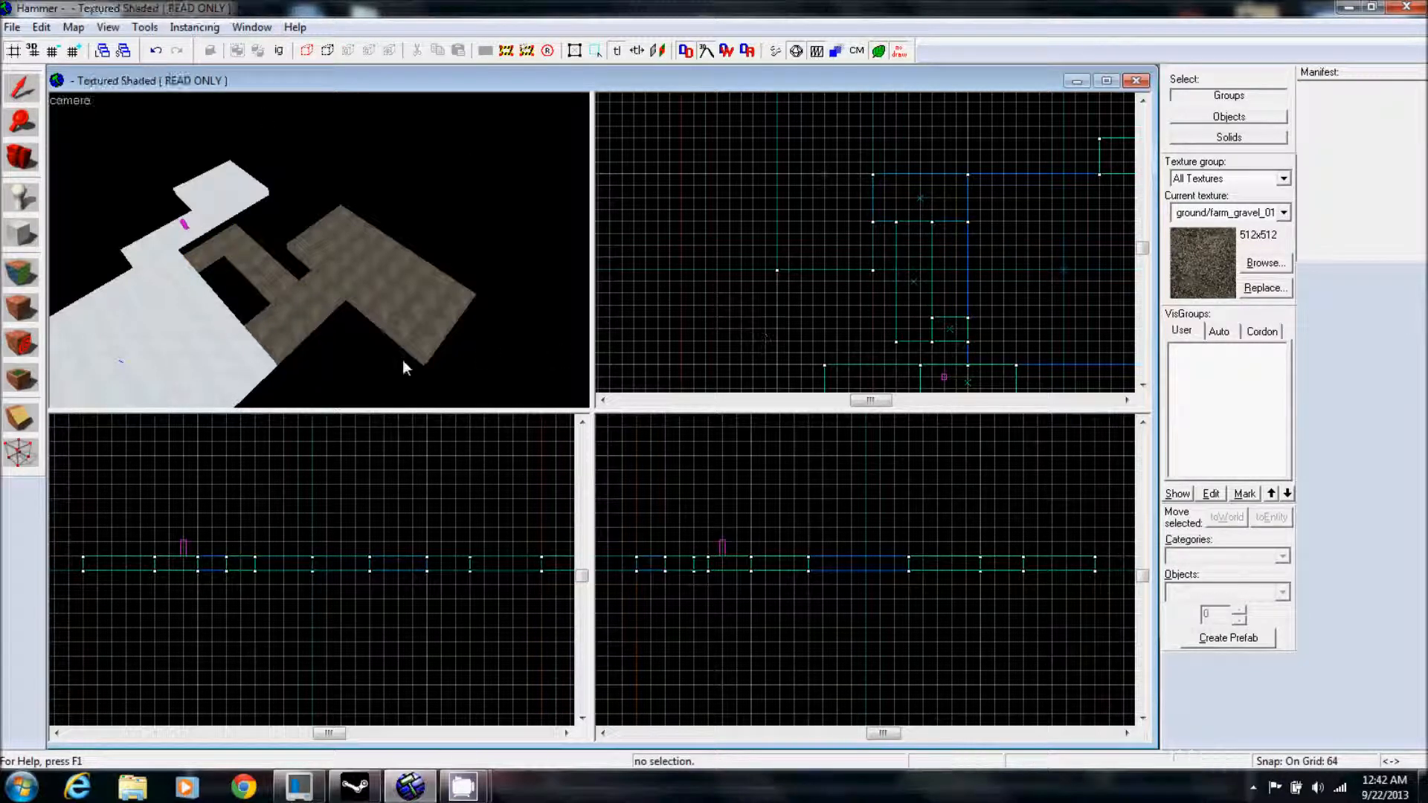
Move the terrorist spawn from the snow walkway onto the 192 × 128 gravel block in the top view.
key(w)
key(Left)
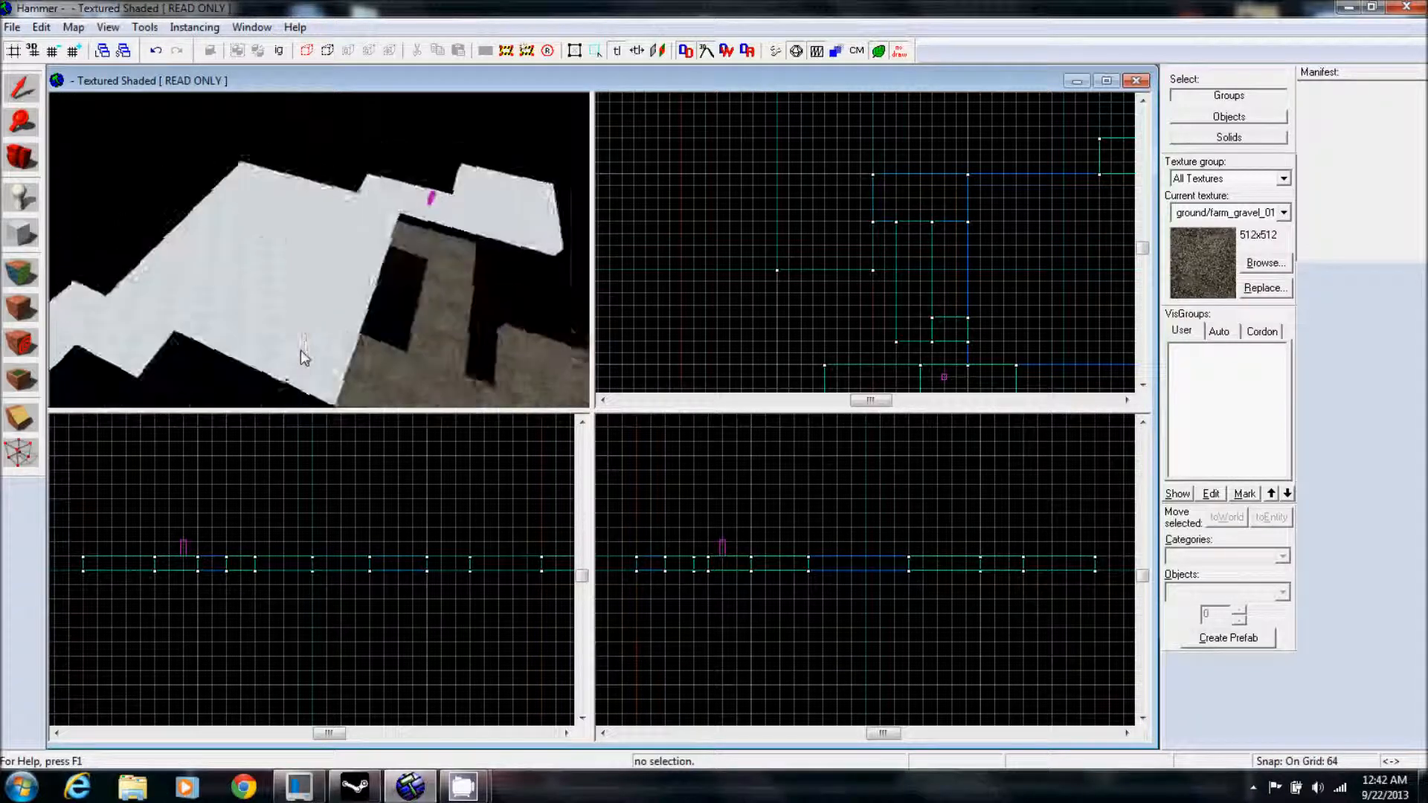
key(w)
key(Right)
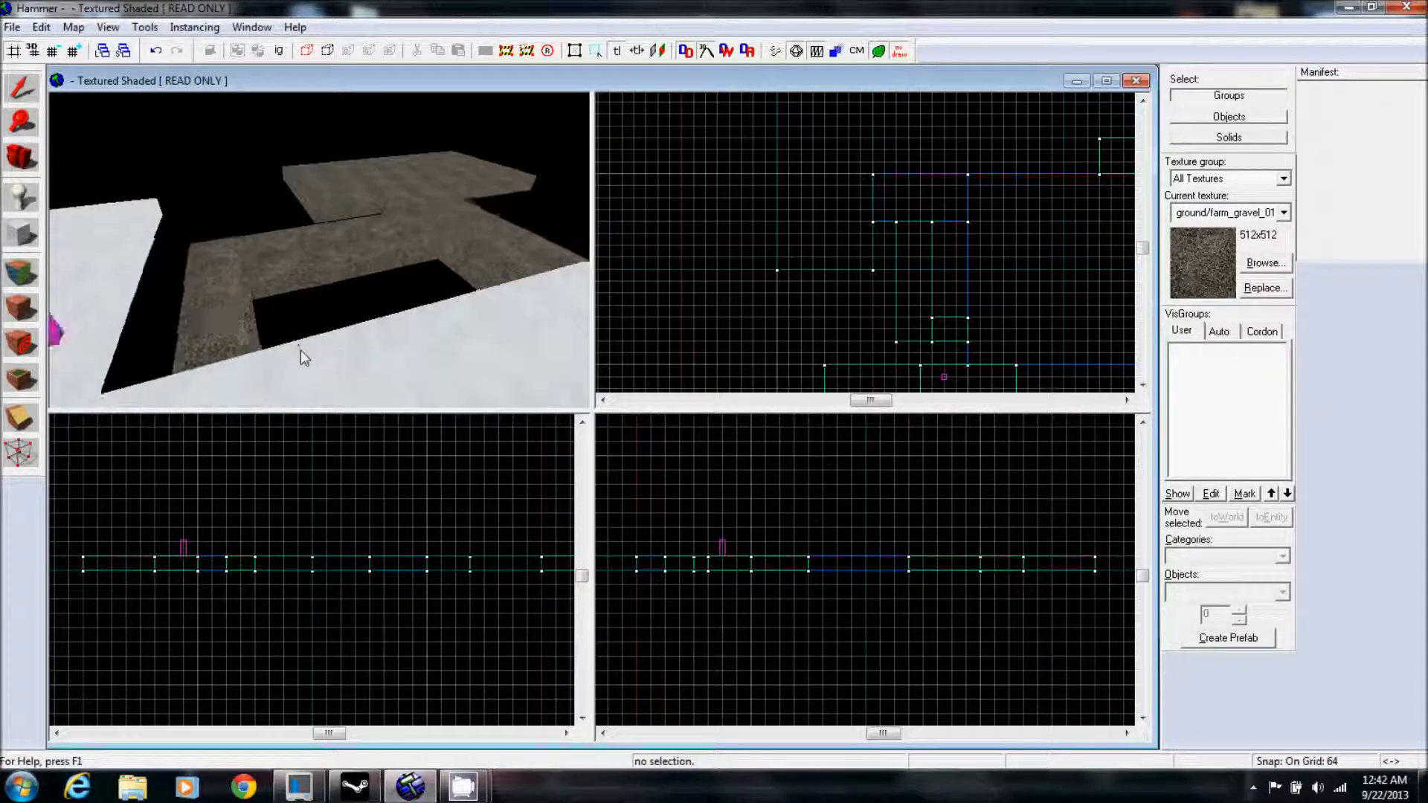
key(s)
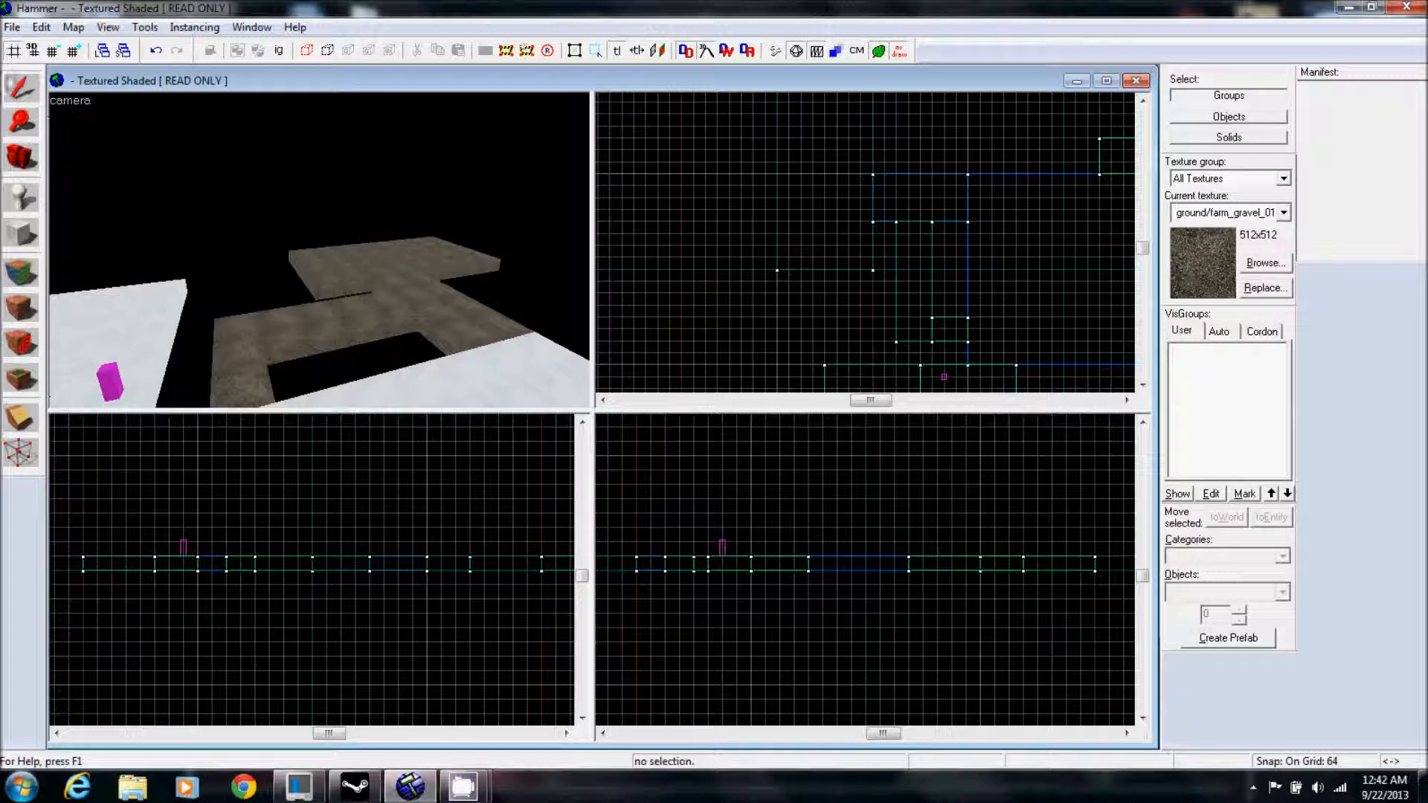
click(114, 402)
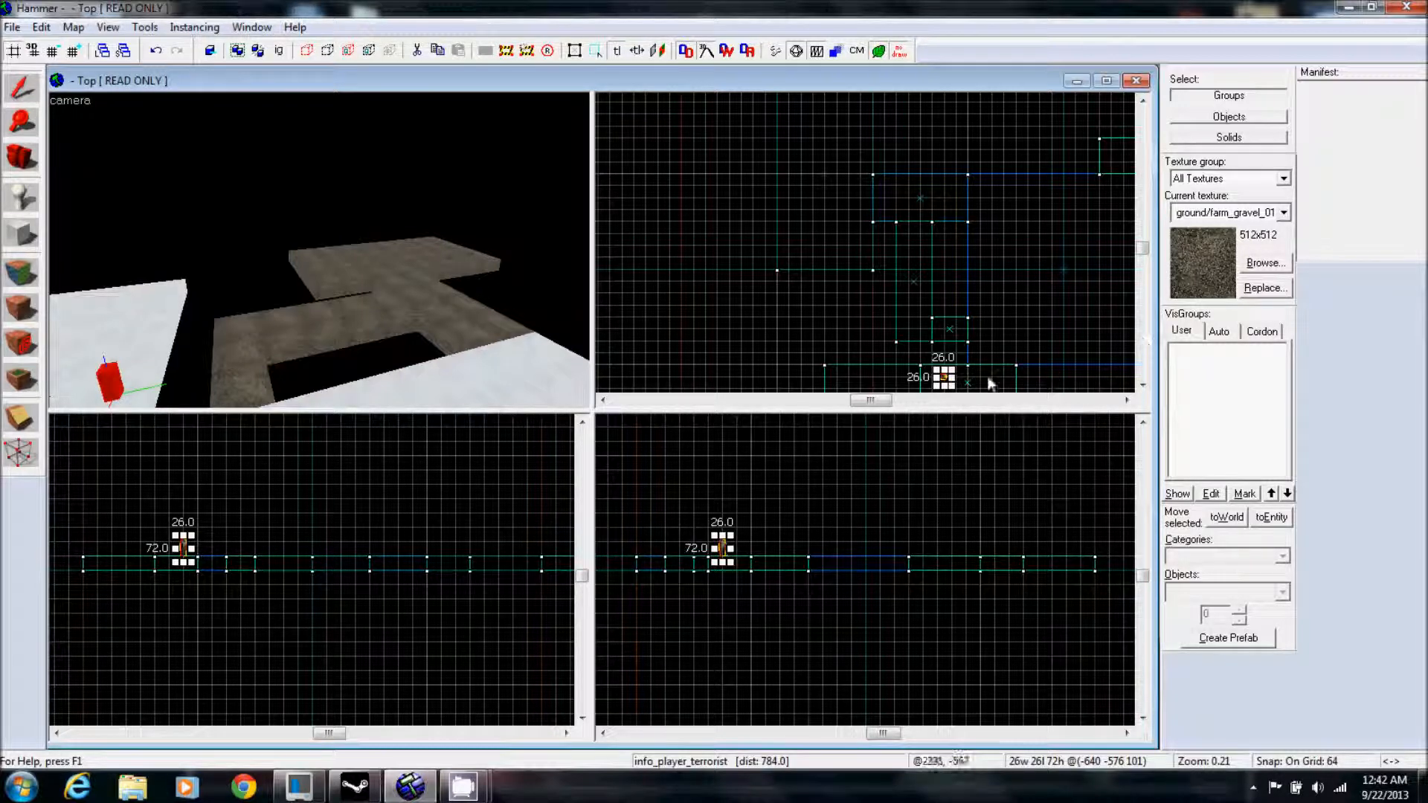
drag(938, 377, 956, 329)
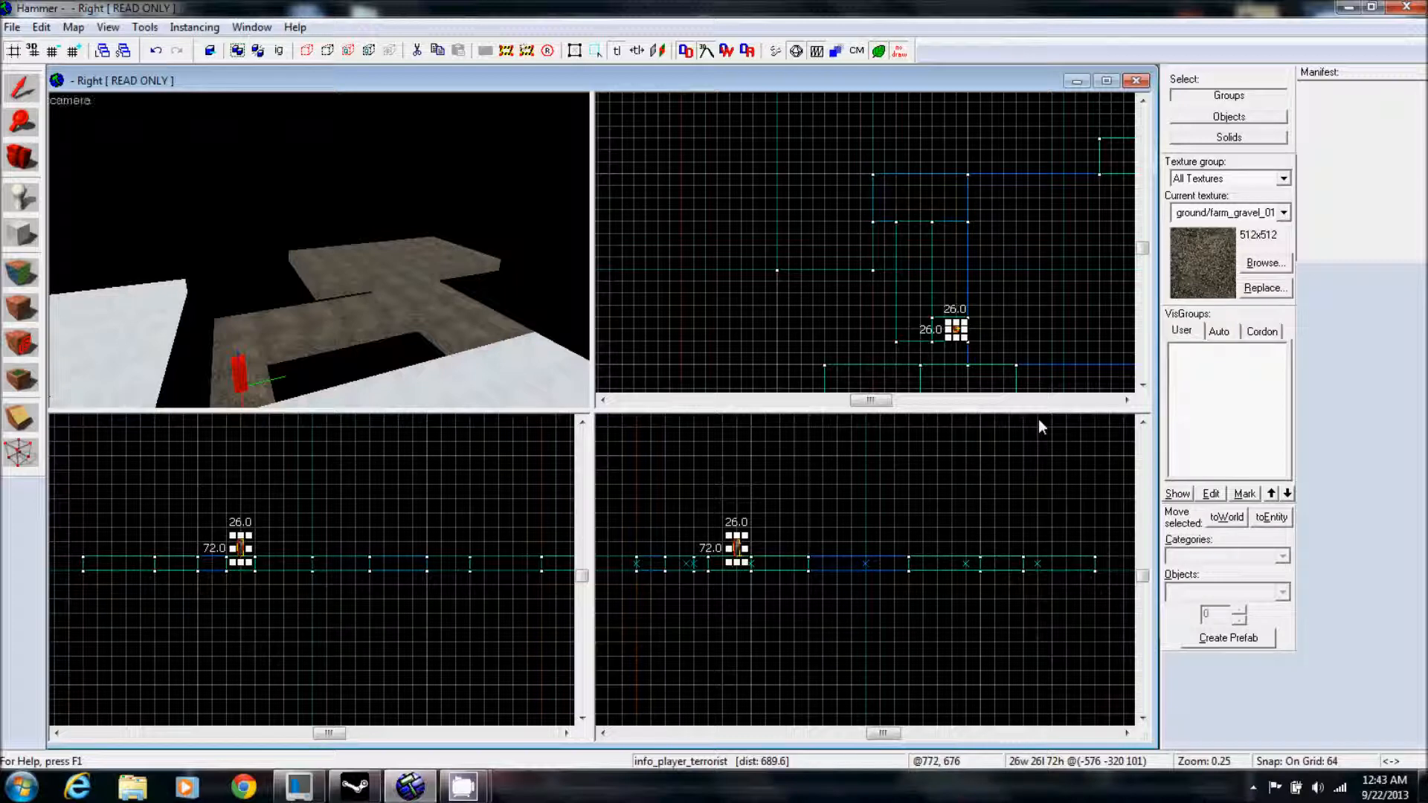
Examine the terrorist spawn model standing on the small gravel block from several angles in the camera view.
key(Down)
key(Up)
key(w)
key(w)
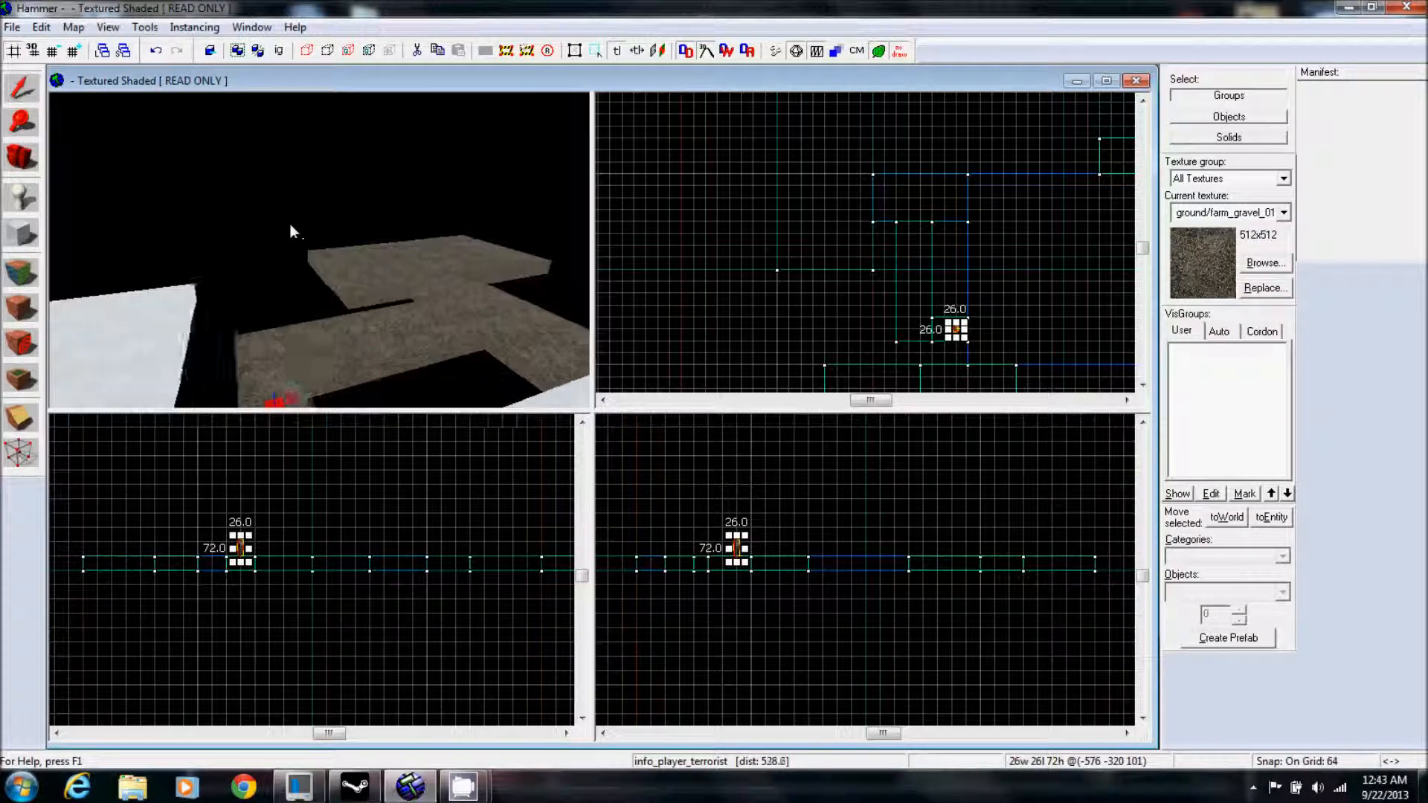
key(Down)
key(w)
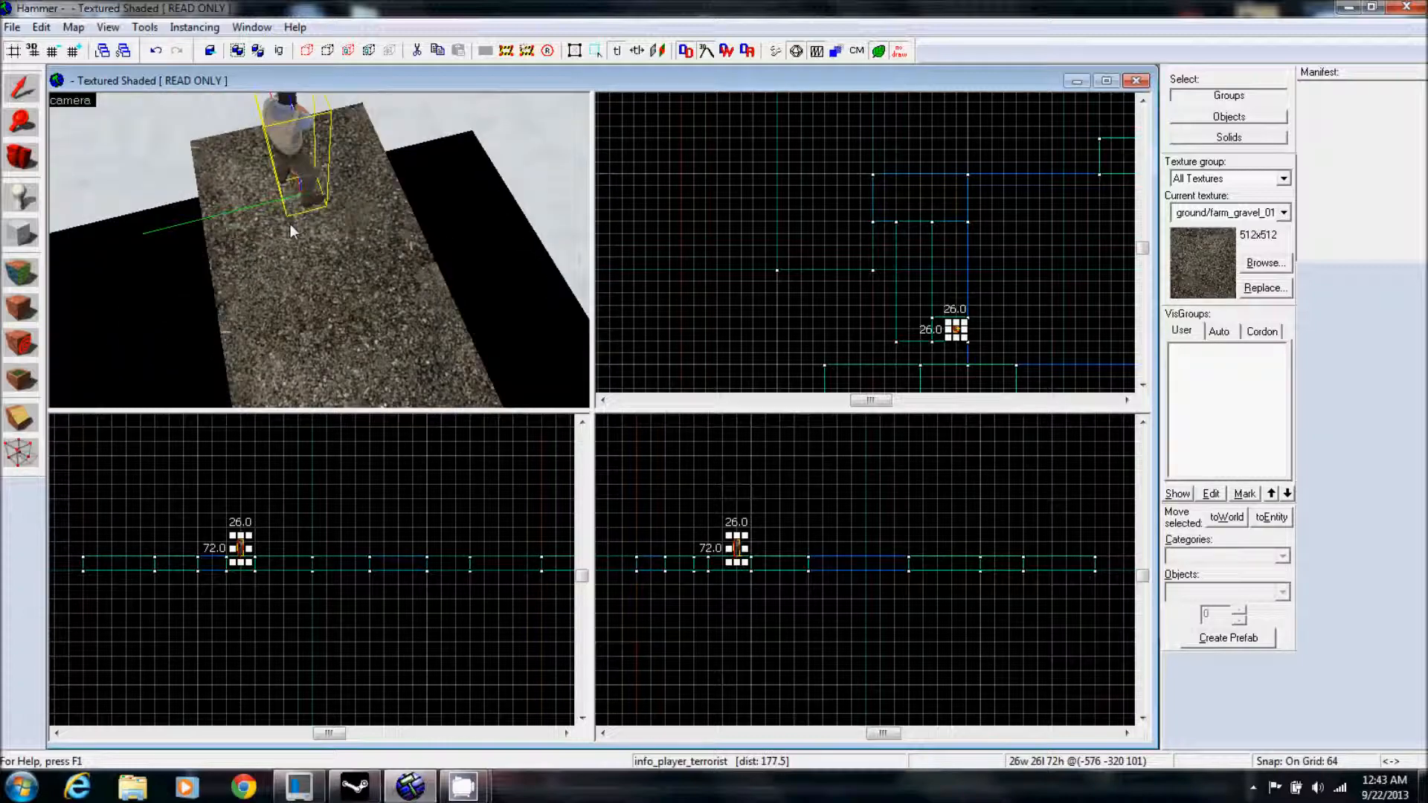
key(s)
key(a)
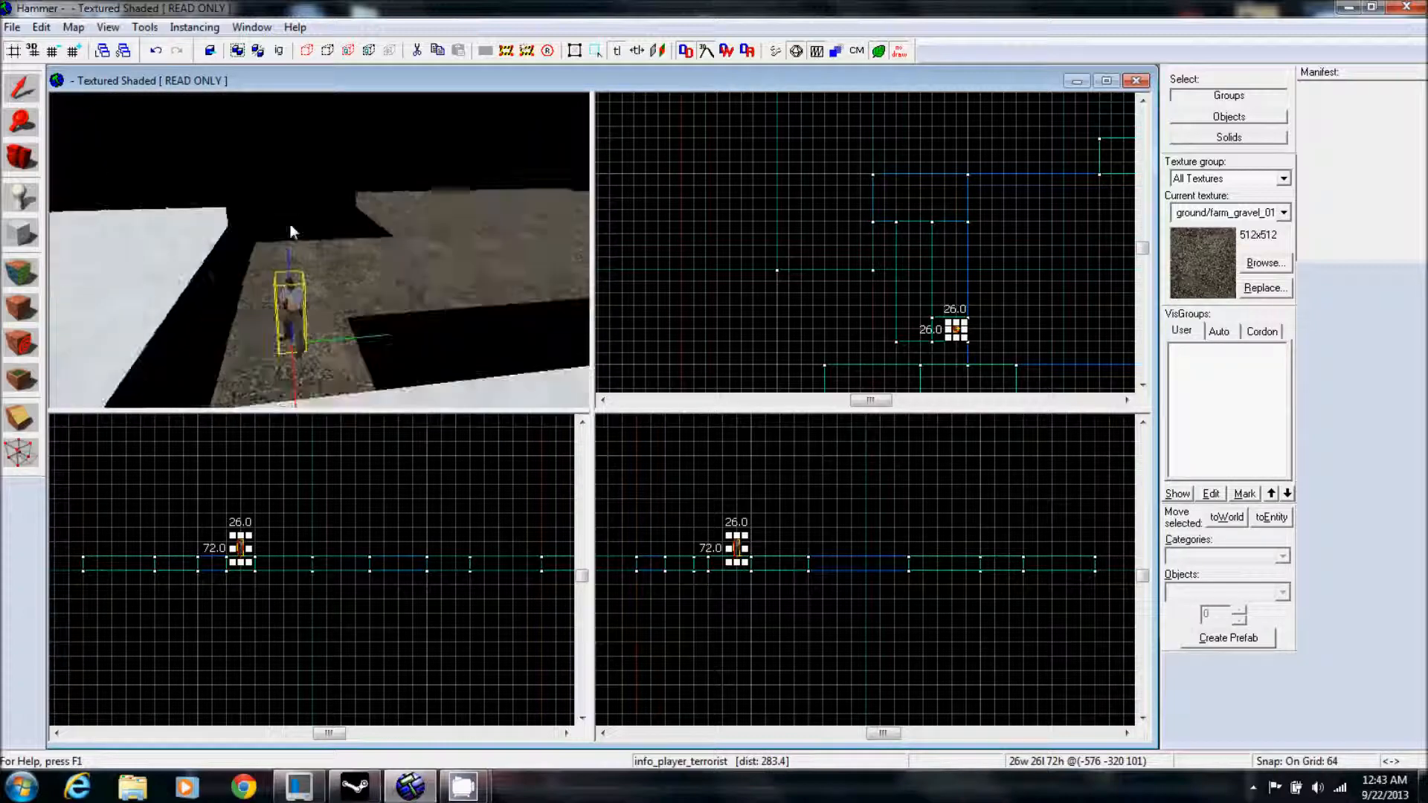
key(w)
key(Right)
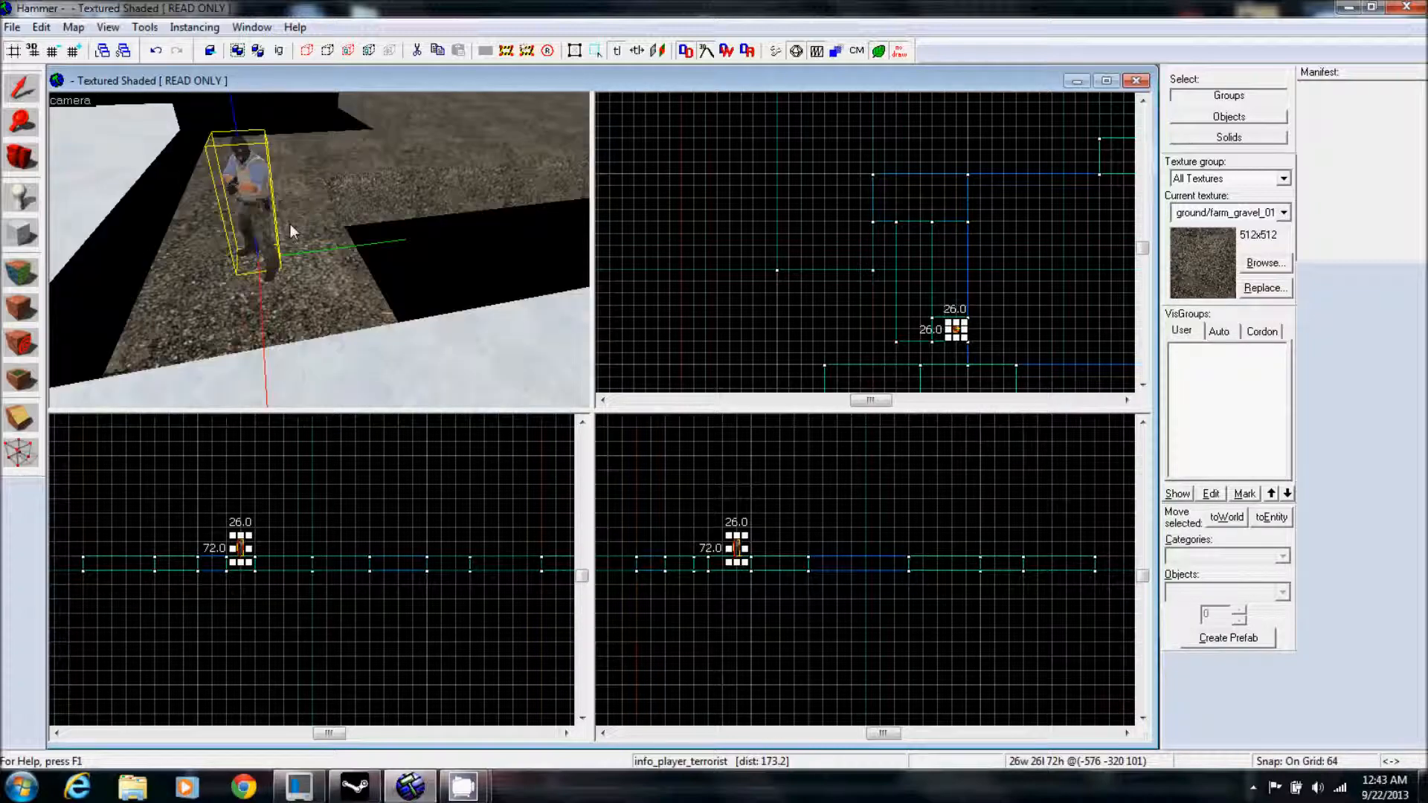
key(s)
key(s)
Move the terrorist spawn up onto the 512 × 256 gravel block, near its upper right corner in the top view.
key(z)
drag(950, 319, 955, 185)
key(z)
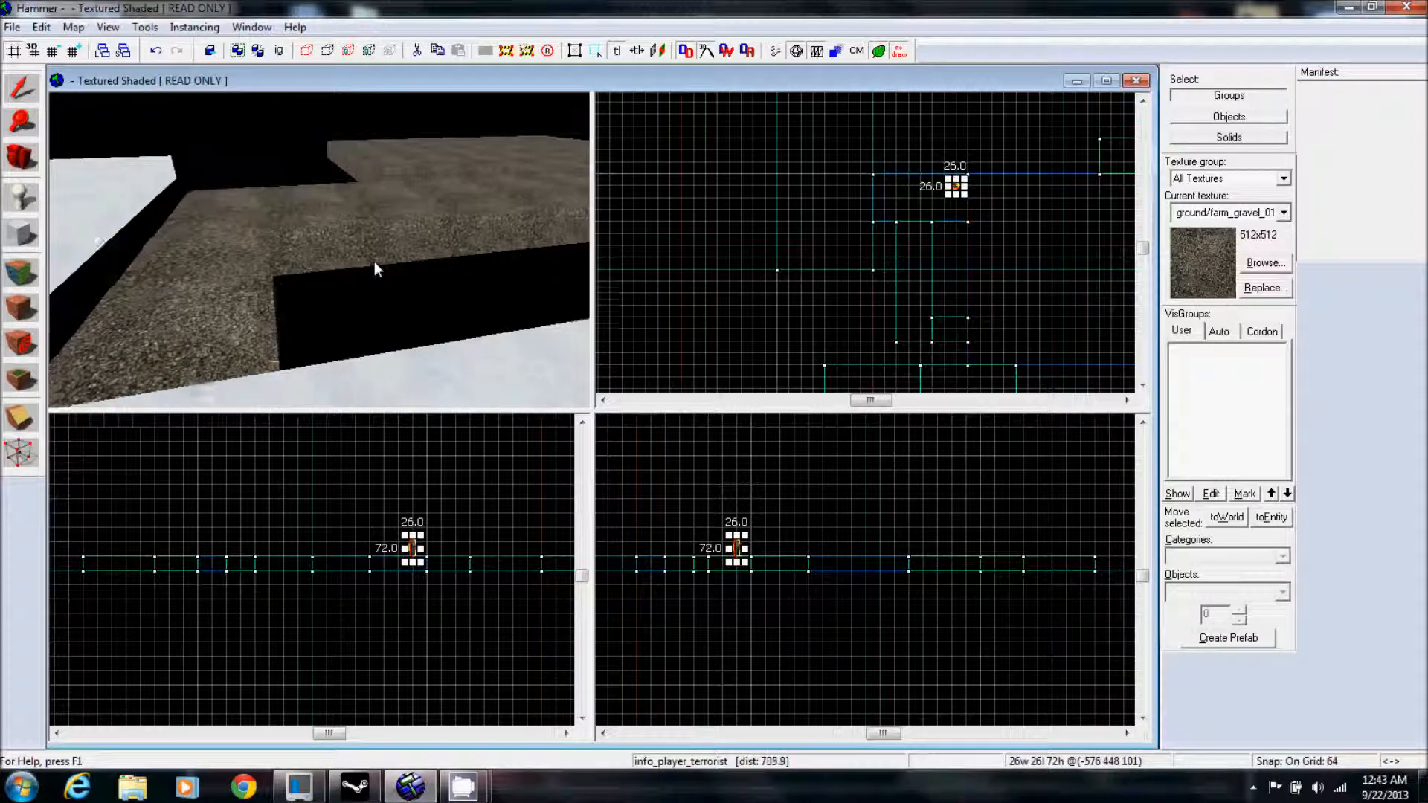
Examine the connected gravel and snow layout from several angles and from above in the camera view.
key(w)
key(s)
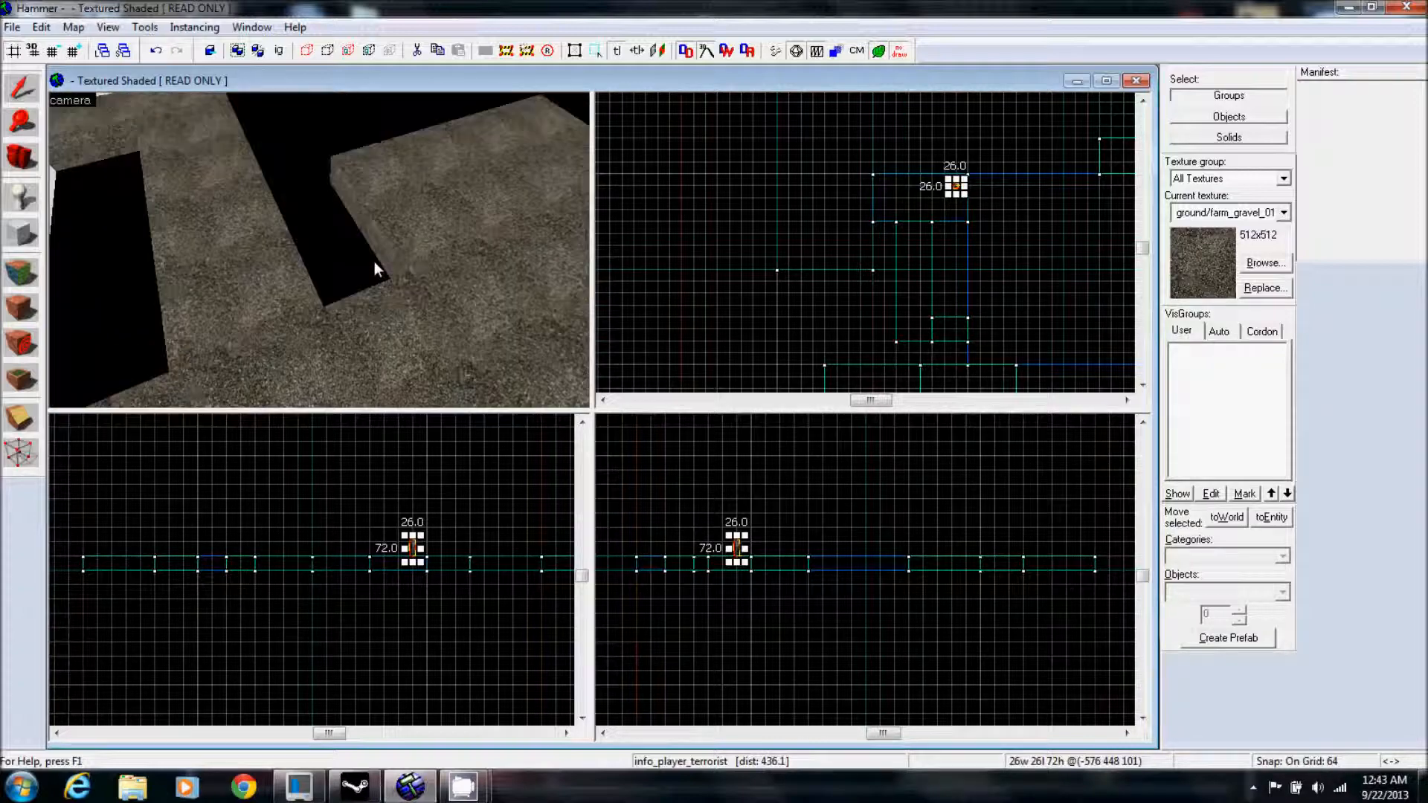
key(w)
key(s)
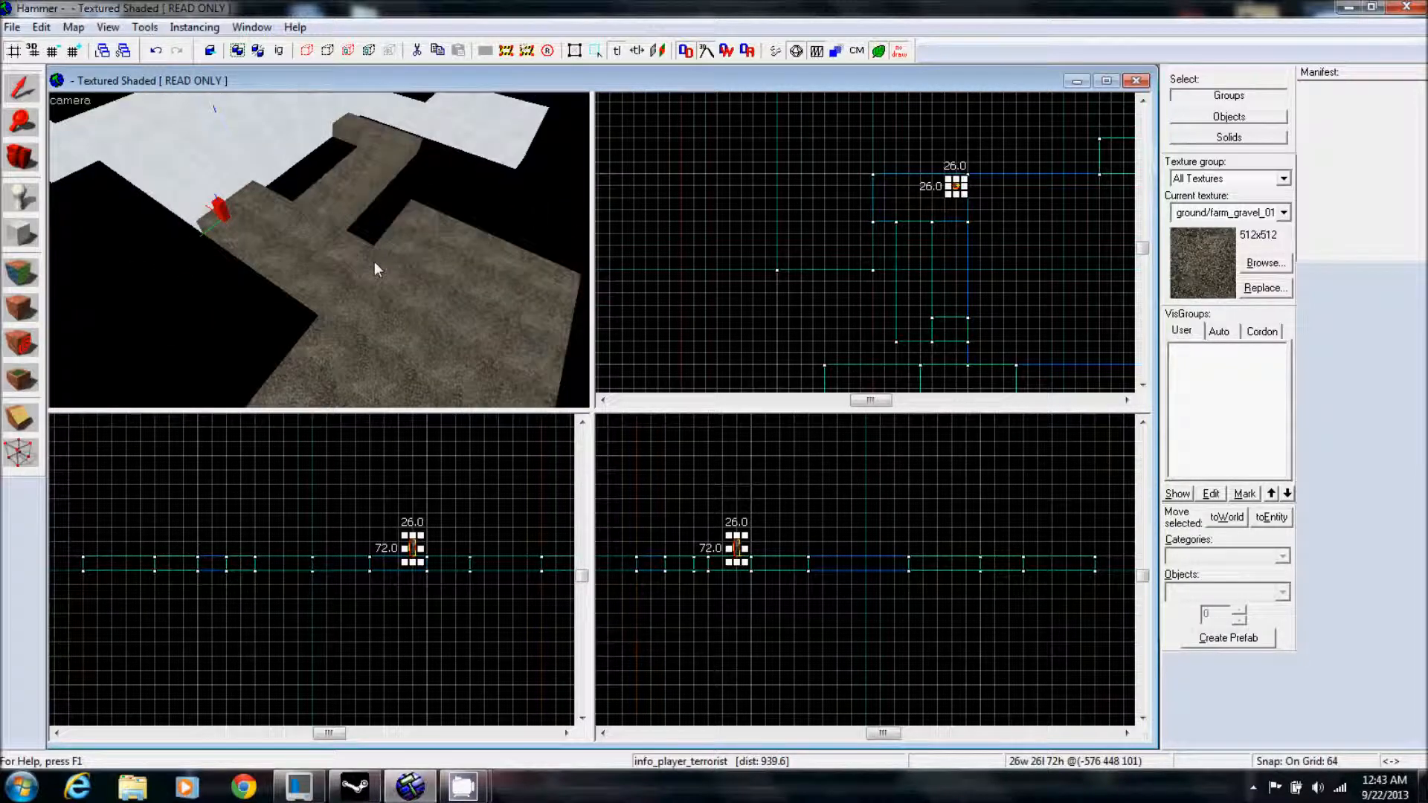
key(w)
key(w)
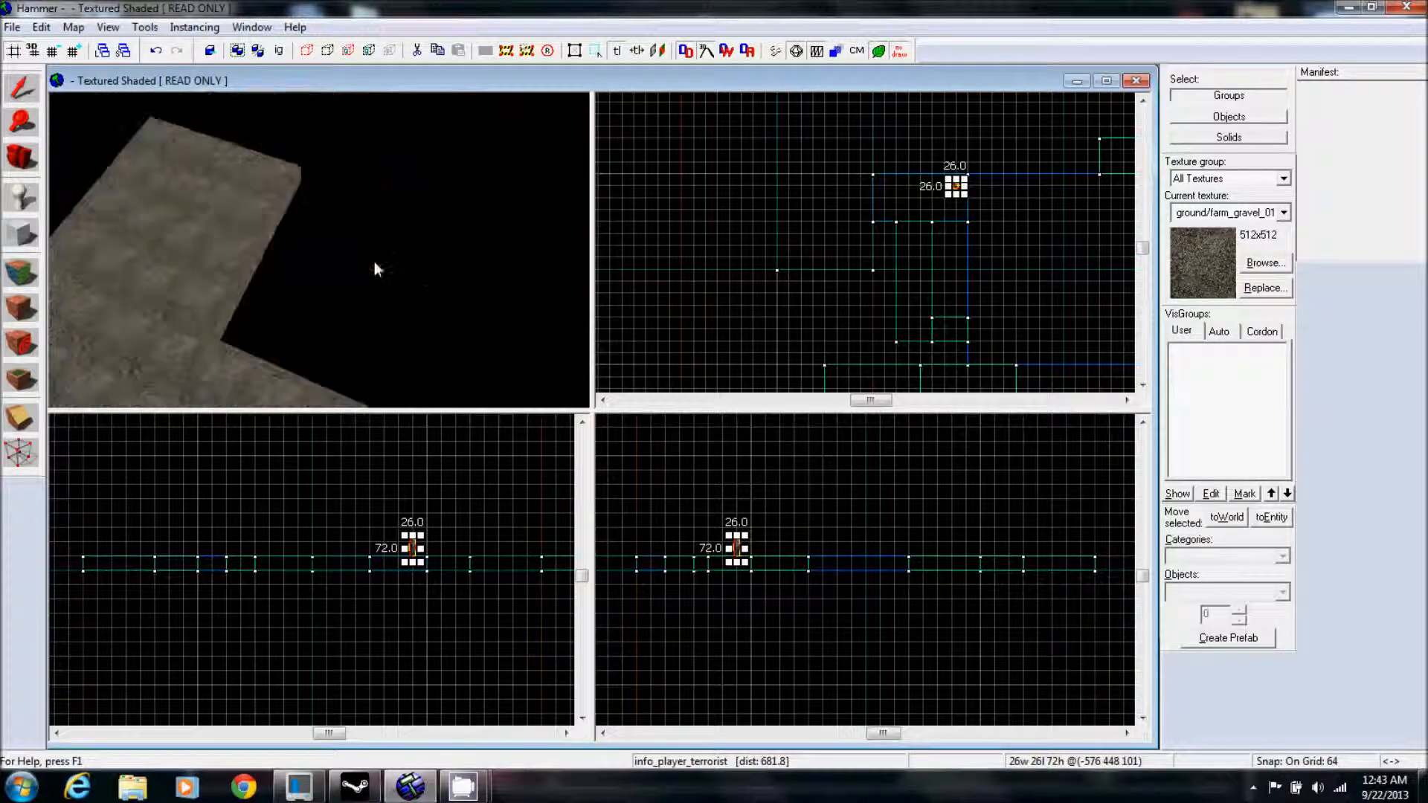
key(w)
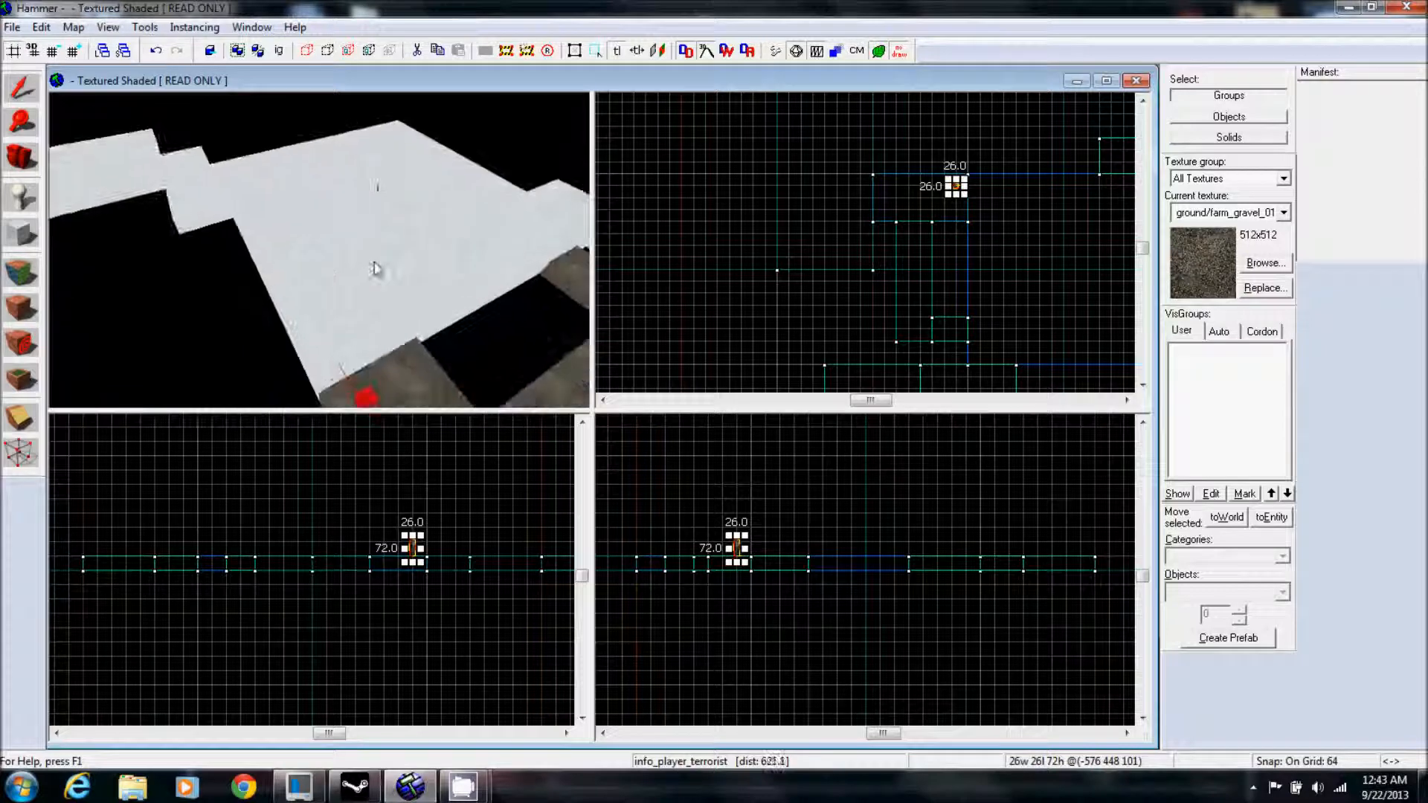
key(s)
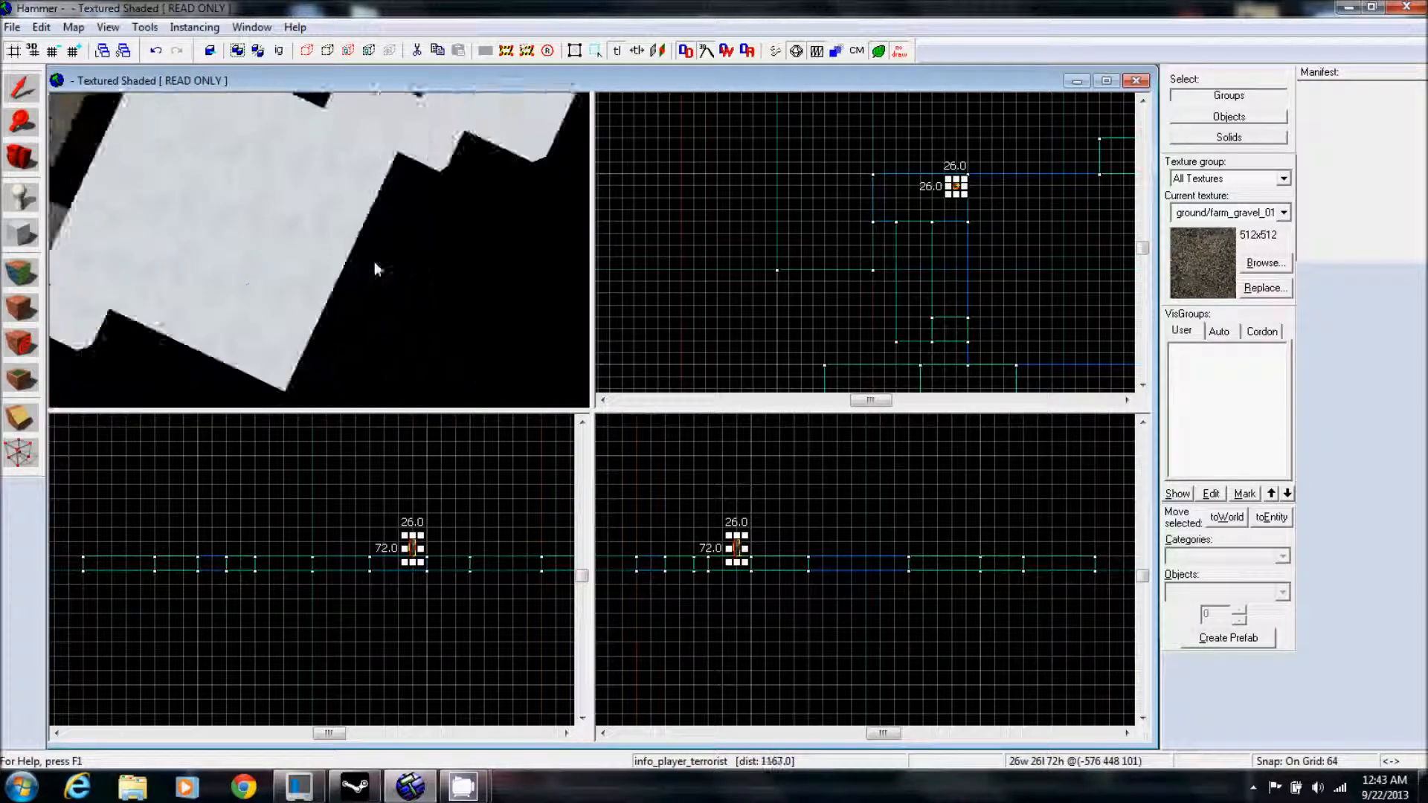
key(s)
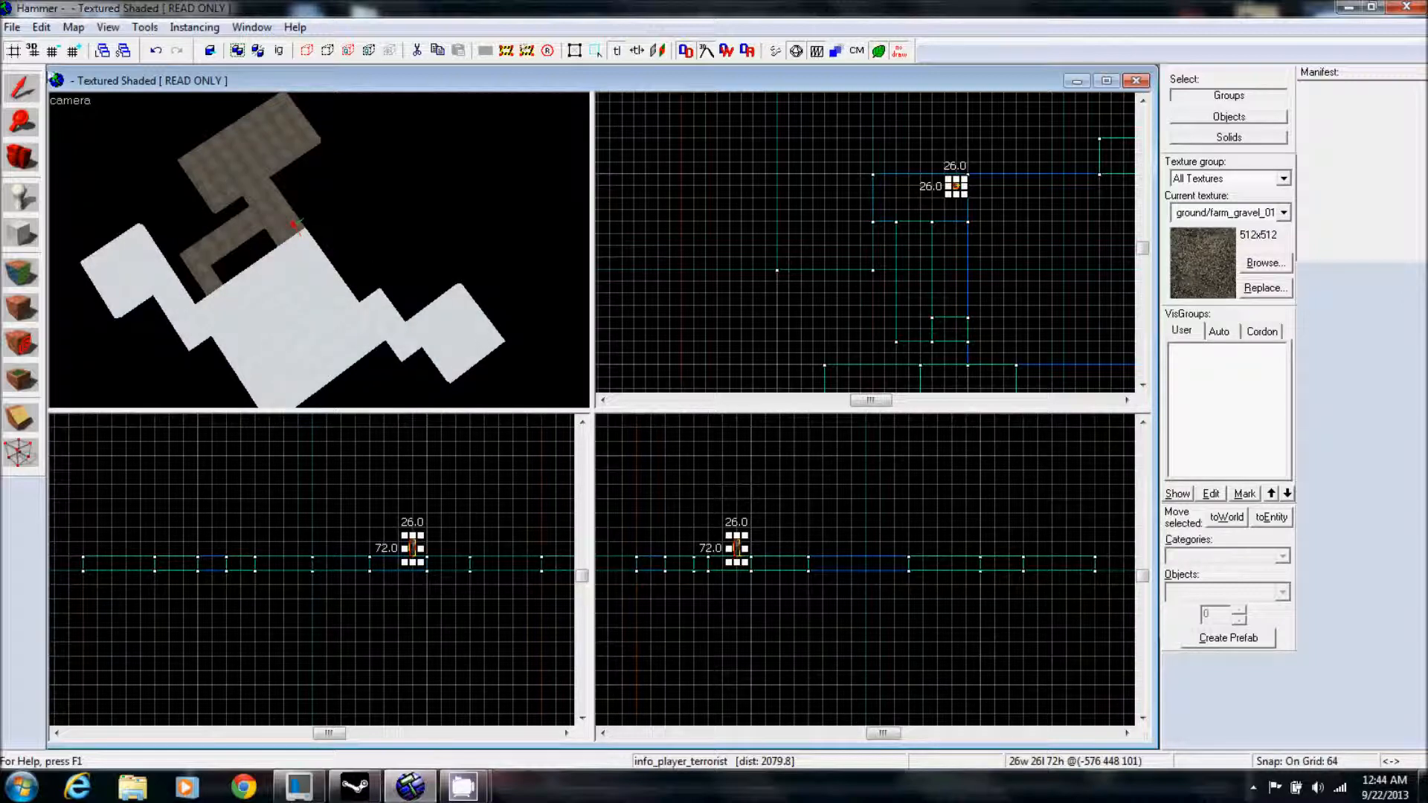
Save the map in the maps folder as de_snow in the Valve Map Files format.
click(11, 27)
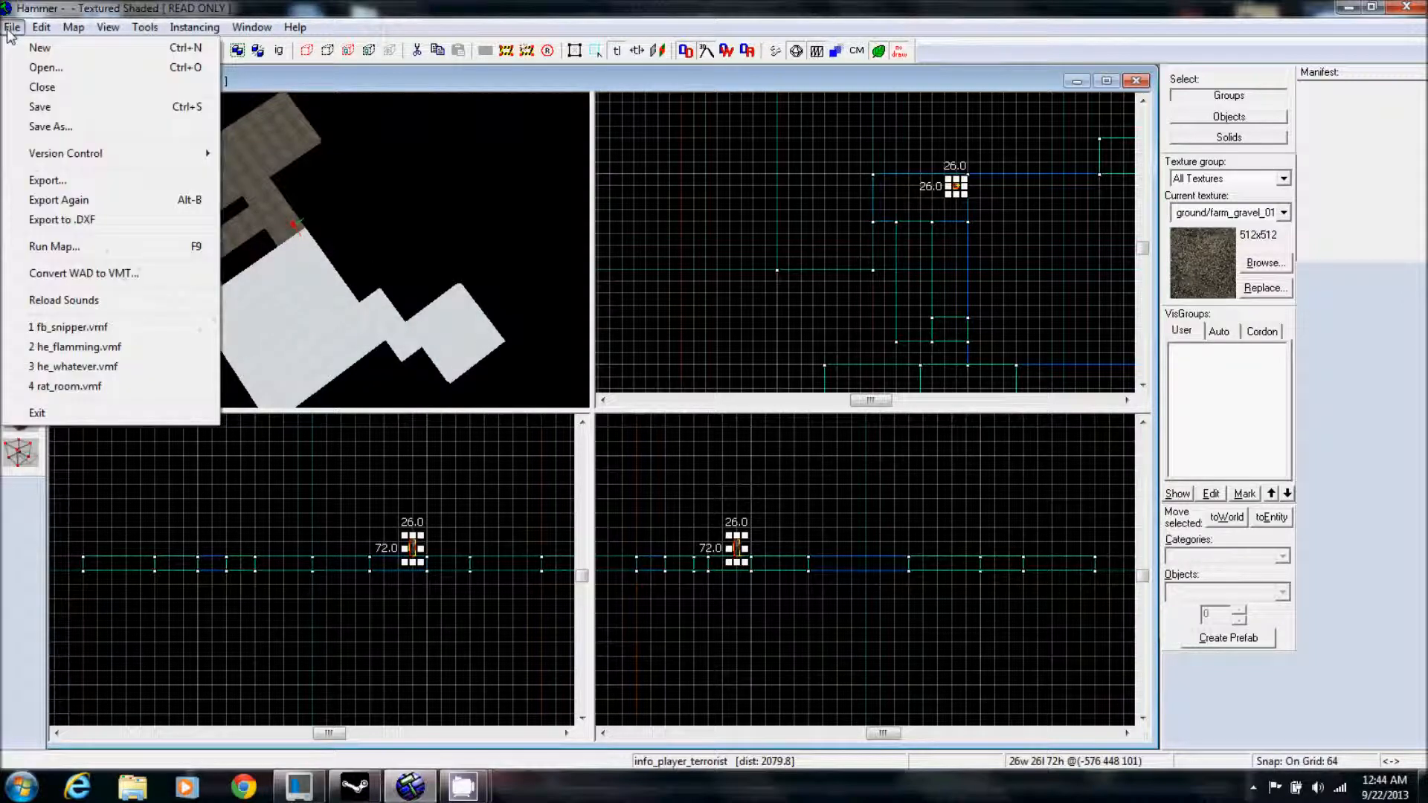
click(43, 108)
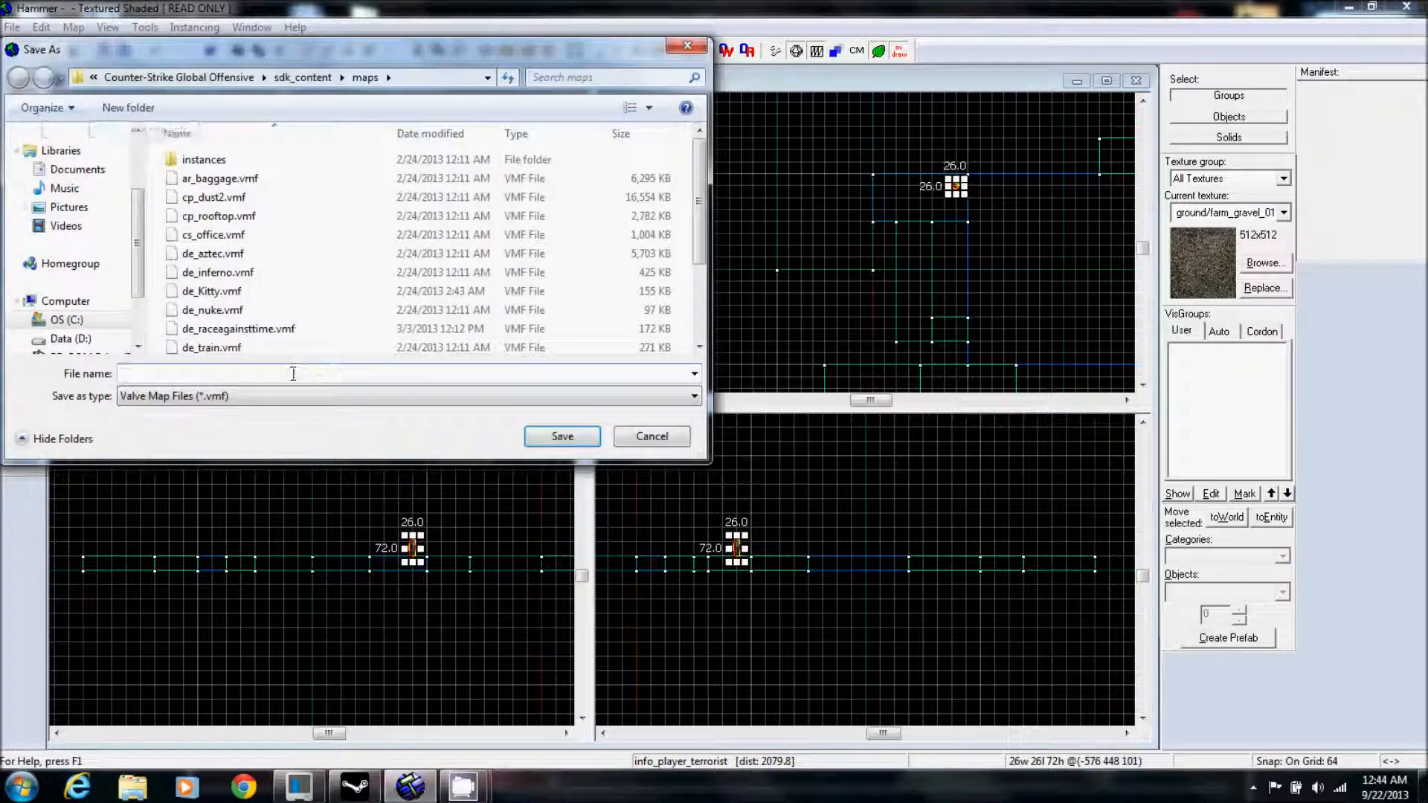
text(de_)
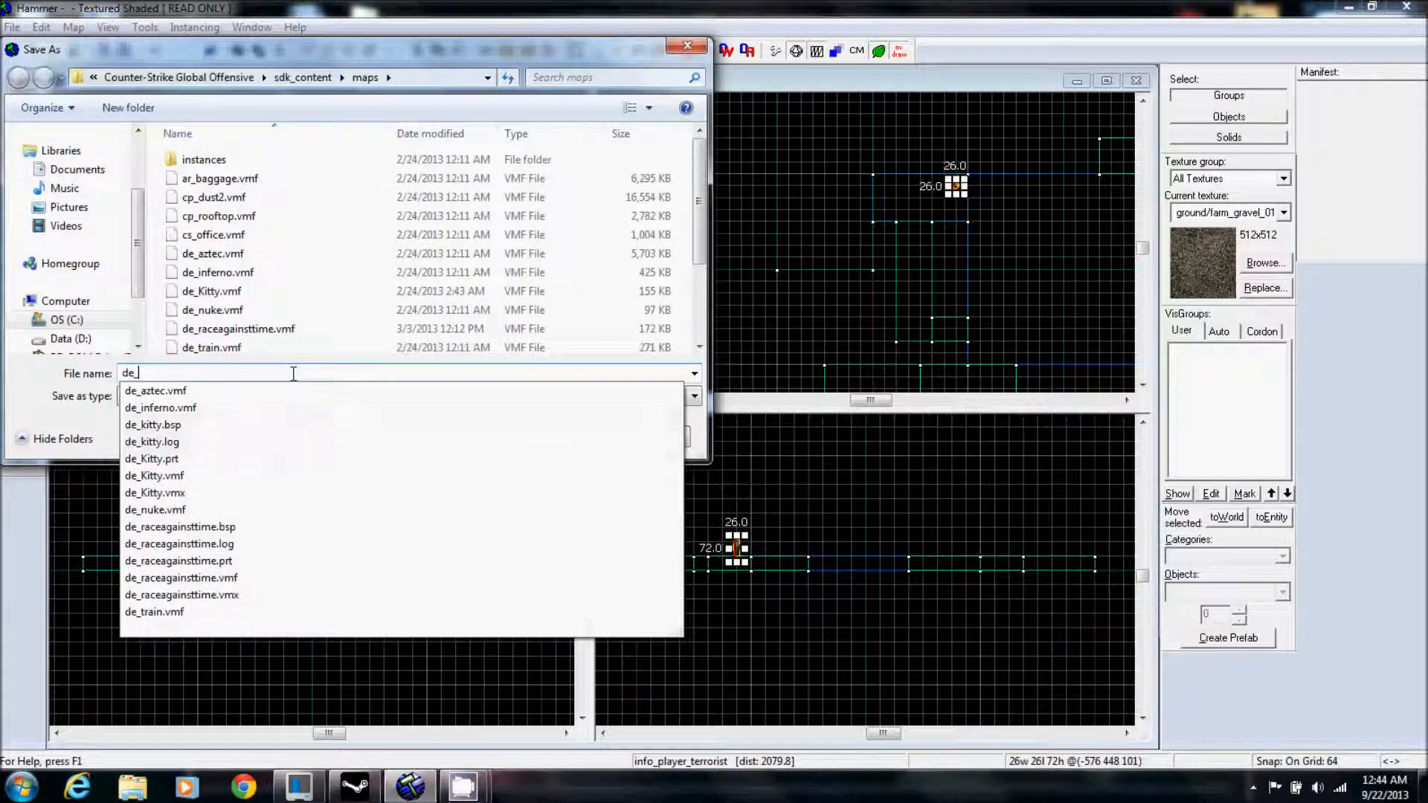
text(so)
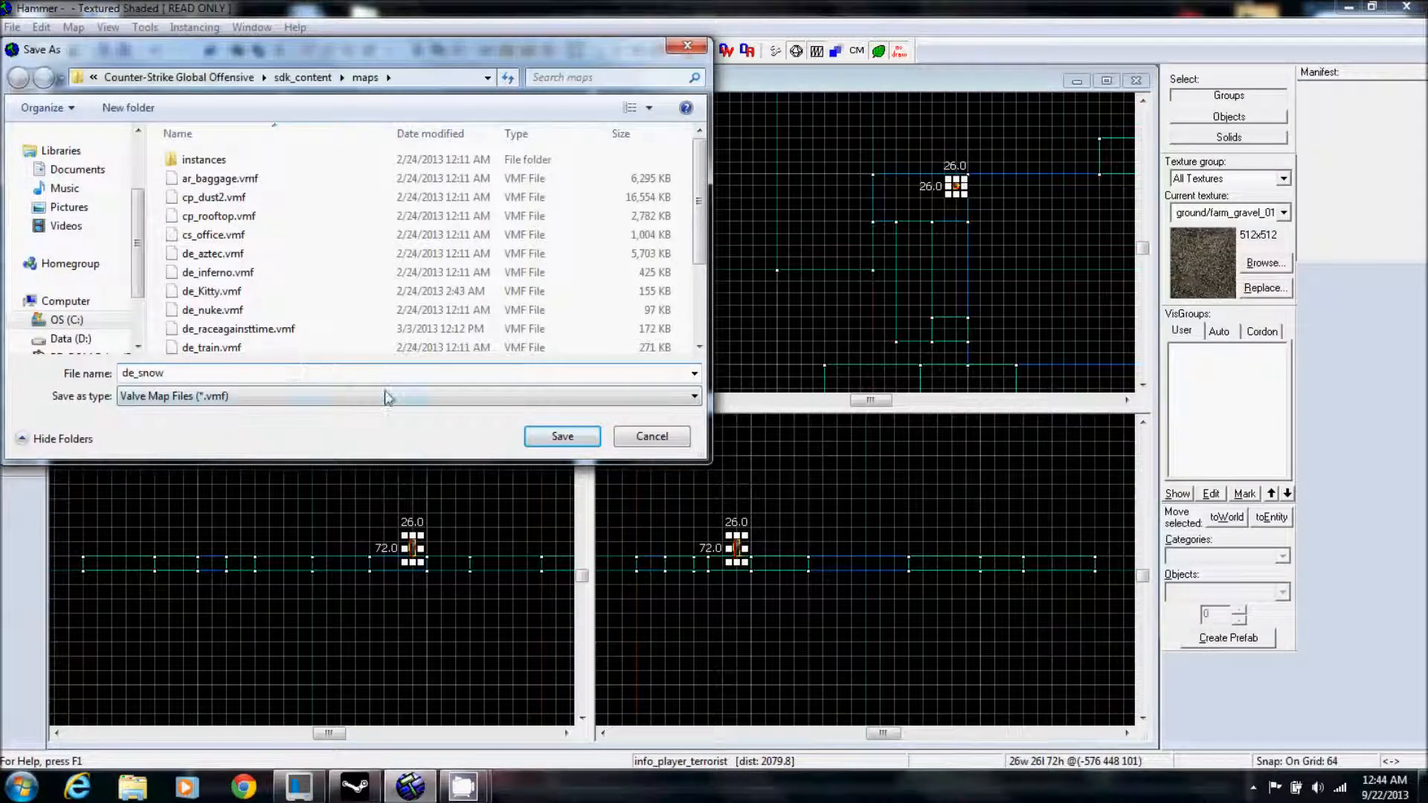
click(547, 442)
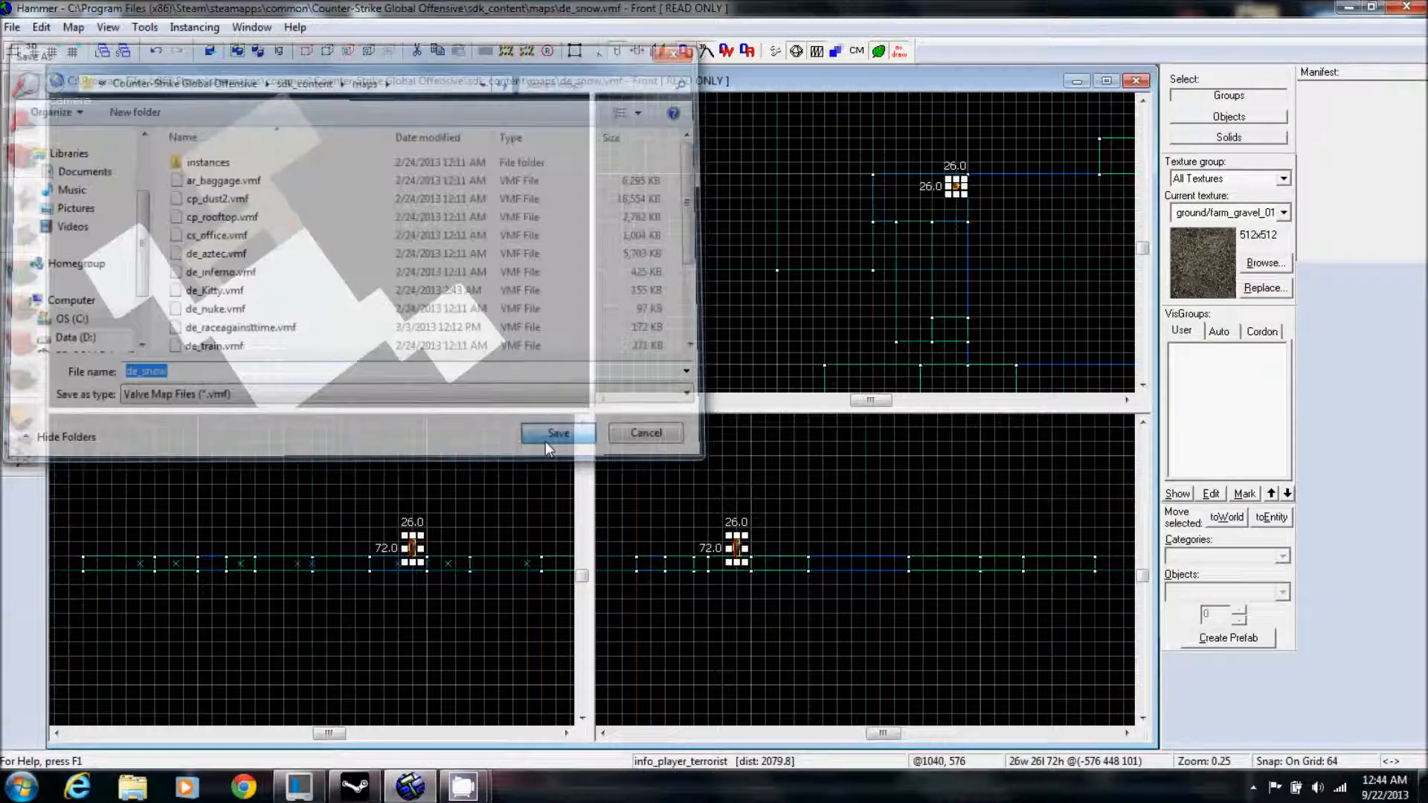